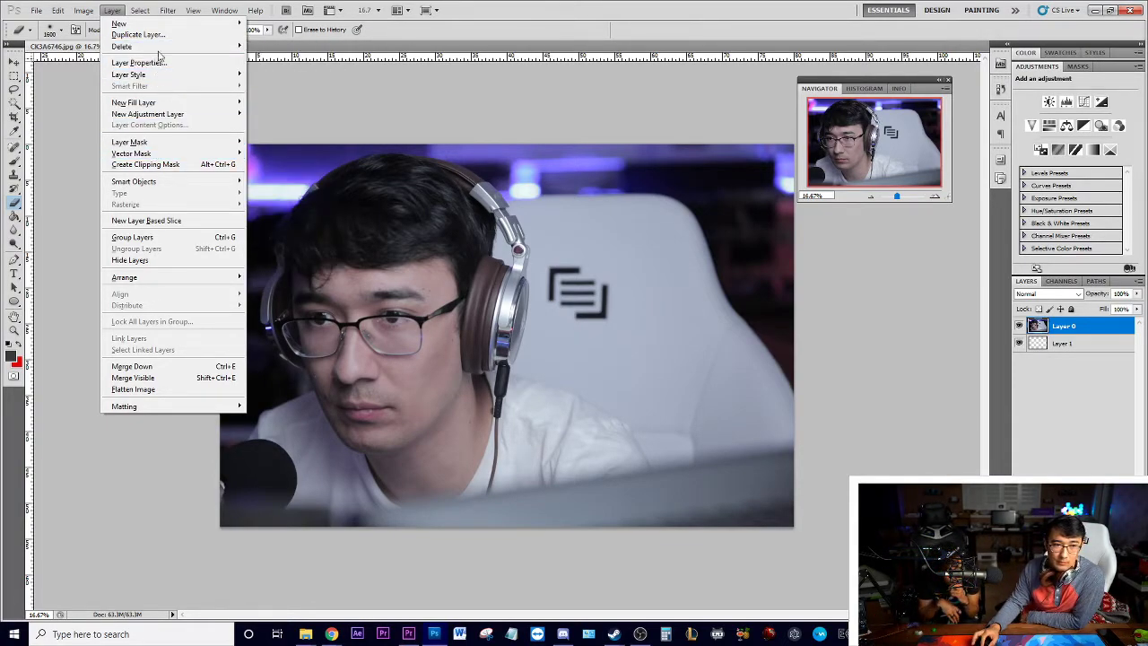
pyautogui.moveTo(82, 10)
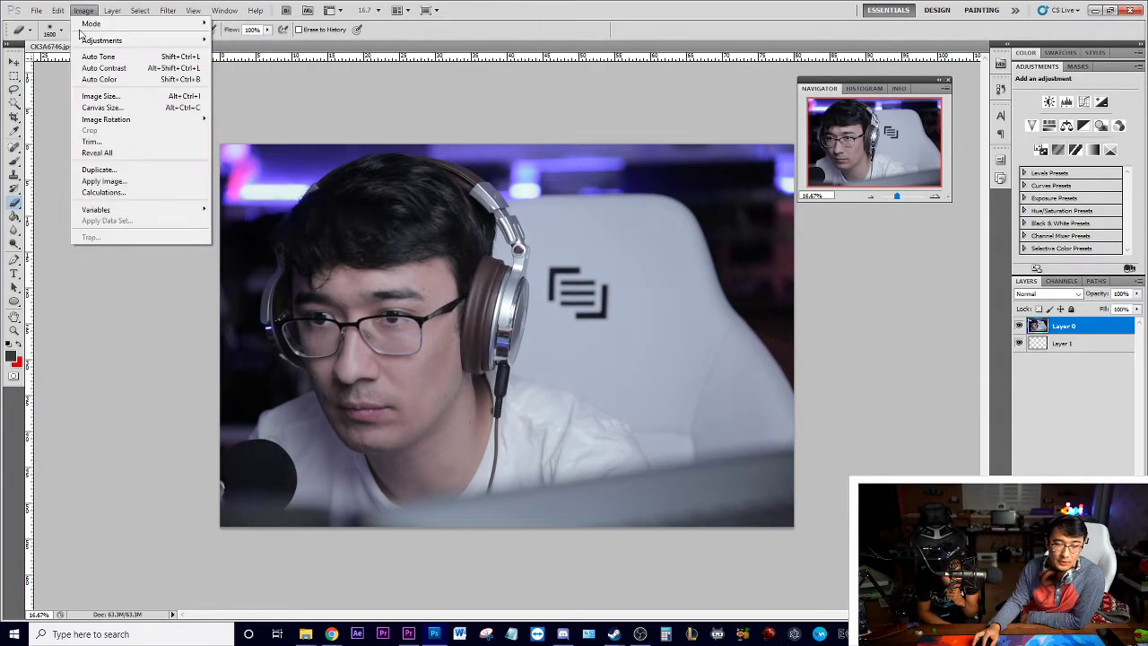
pyautogui.moveTo(164, 40)
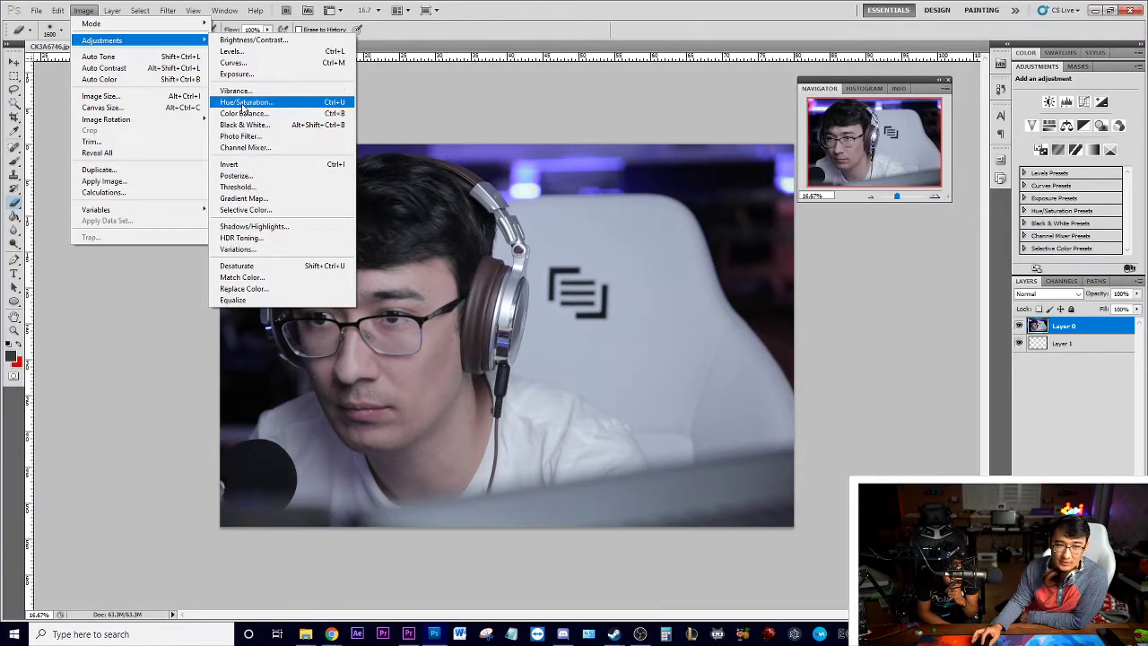
pyautogui.click(1040, 410)
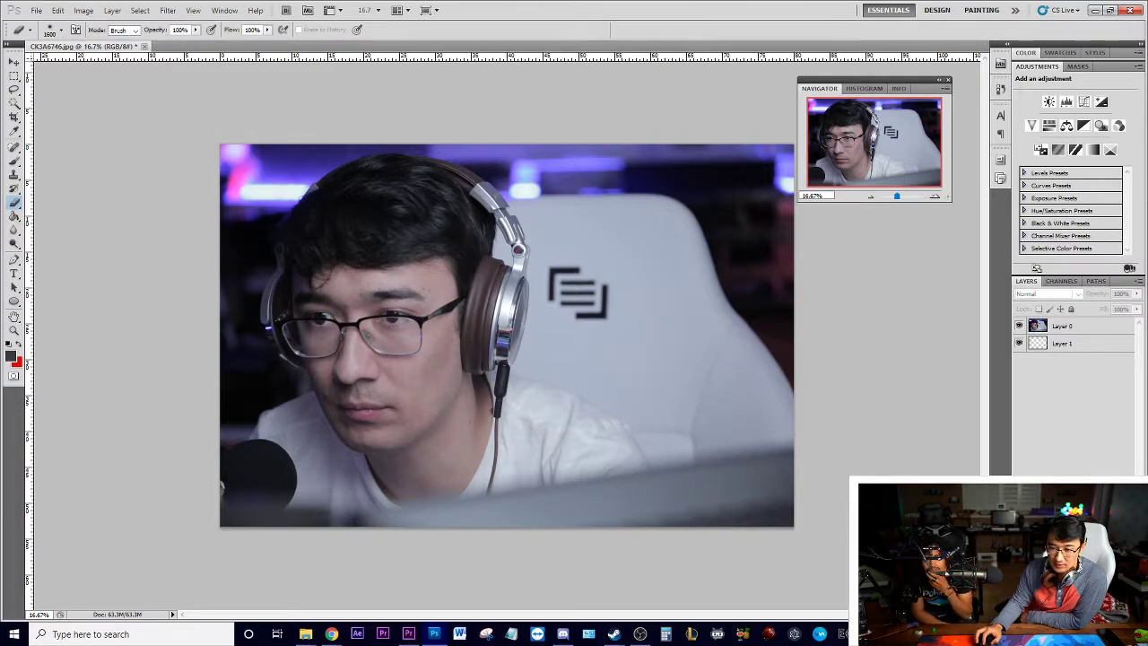
pyautogui.click(168, 10)
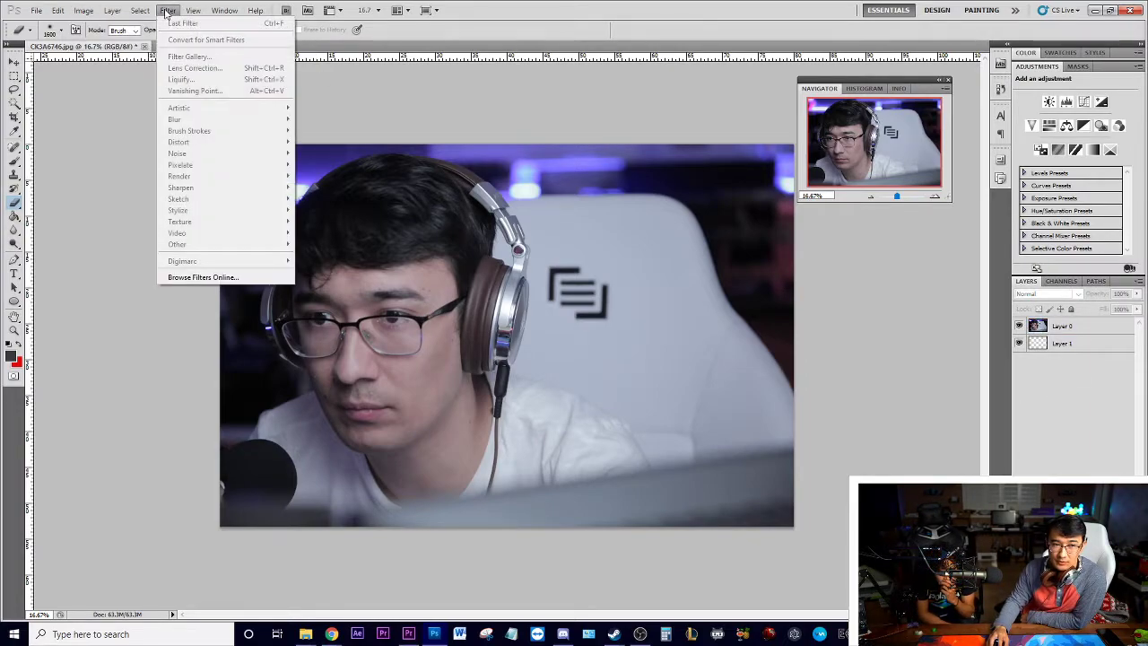
pyautogui.click(1067, 325)
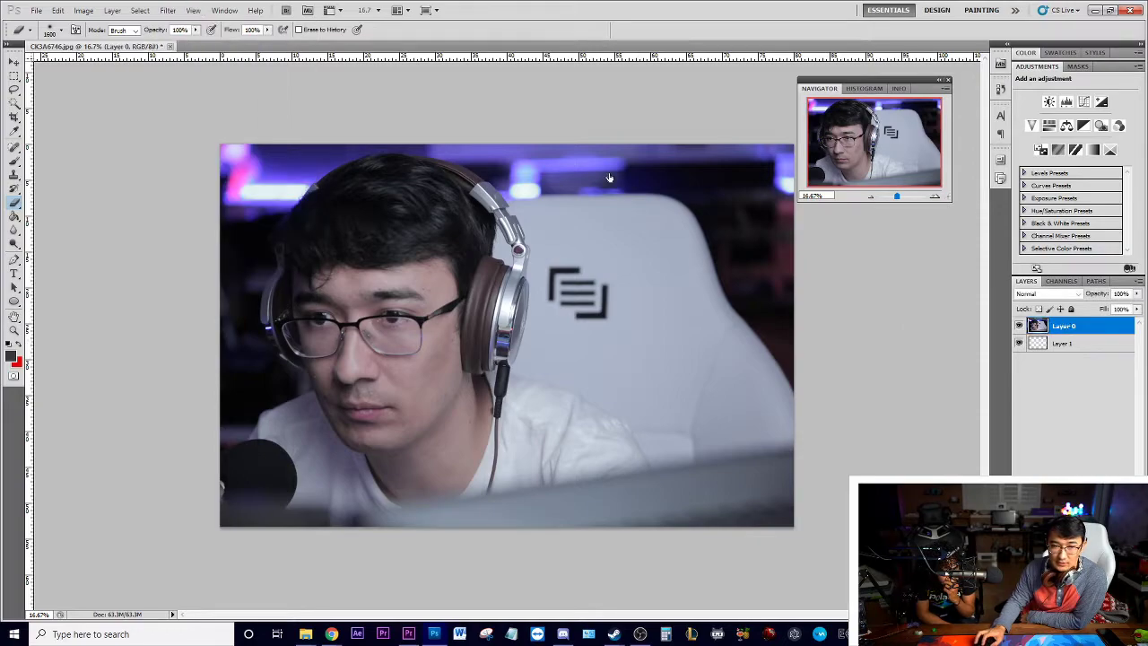
pyautogui.doubleClick(1099, 325)
pyautogui.click(928, 244)
pyautogui.press('b')
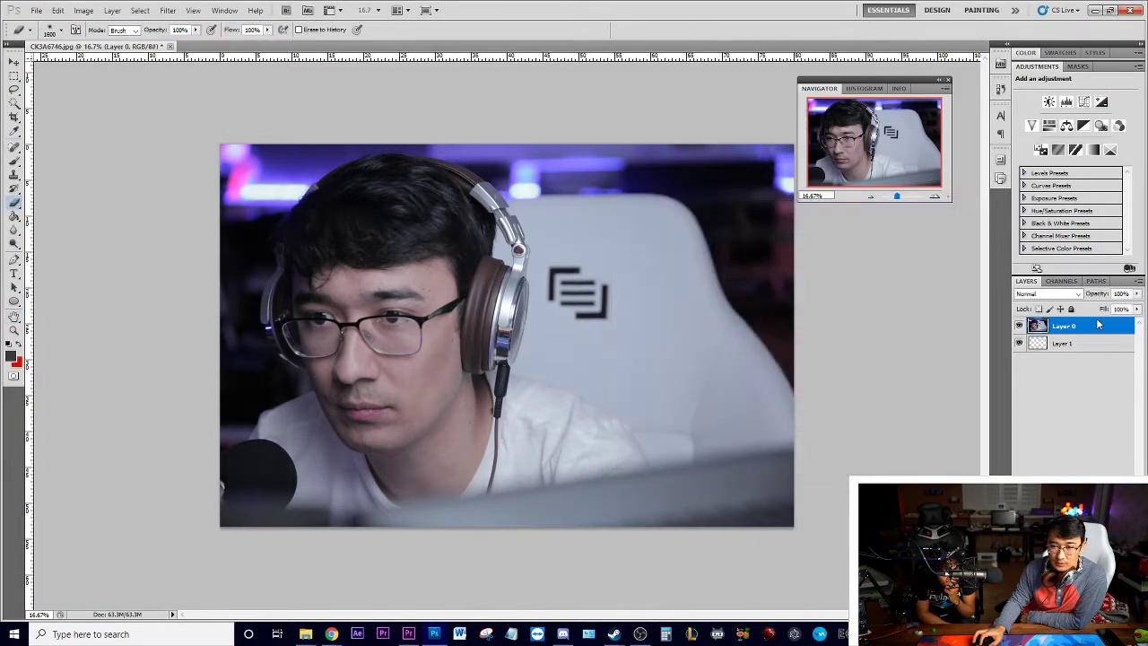
pyautogui.click(168, 9)
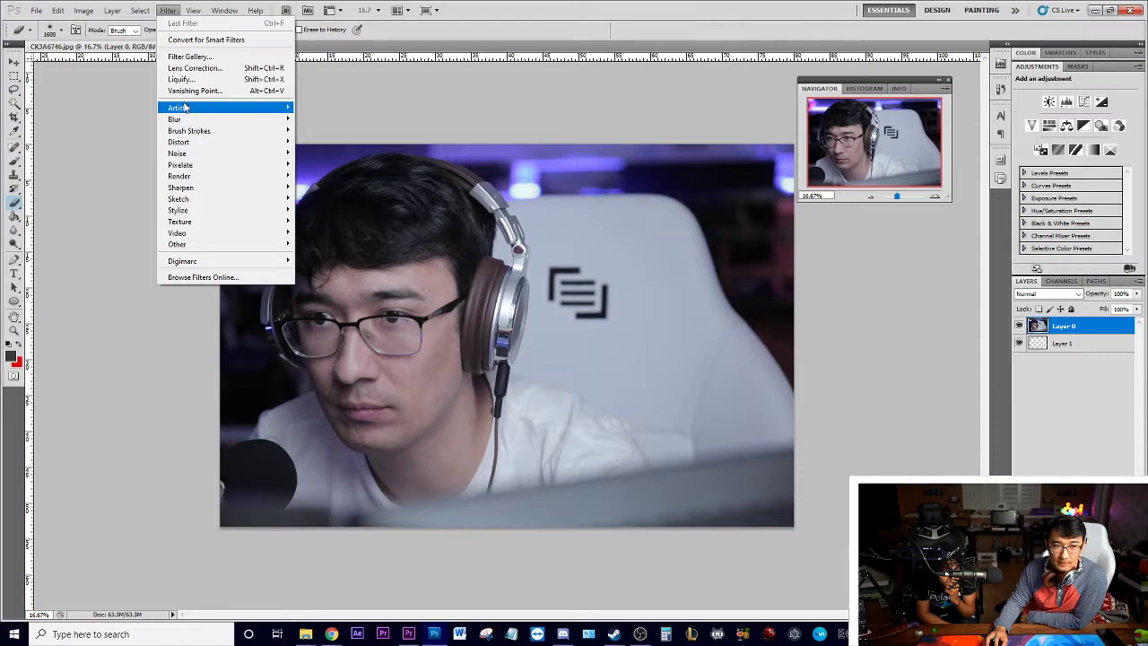
pyautogui.moveTo(184, 108)
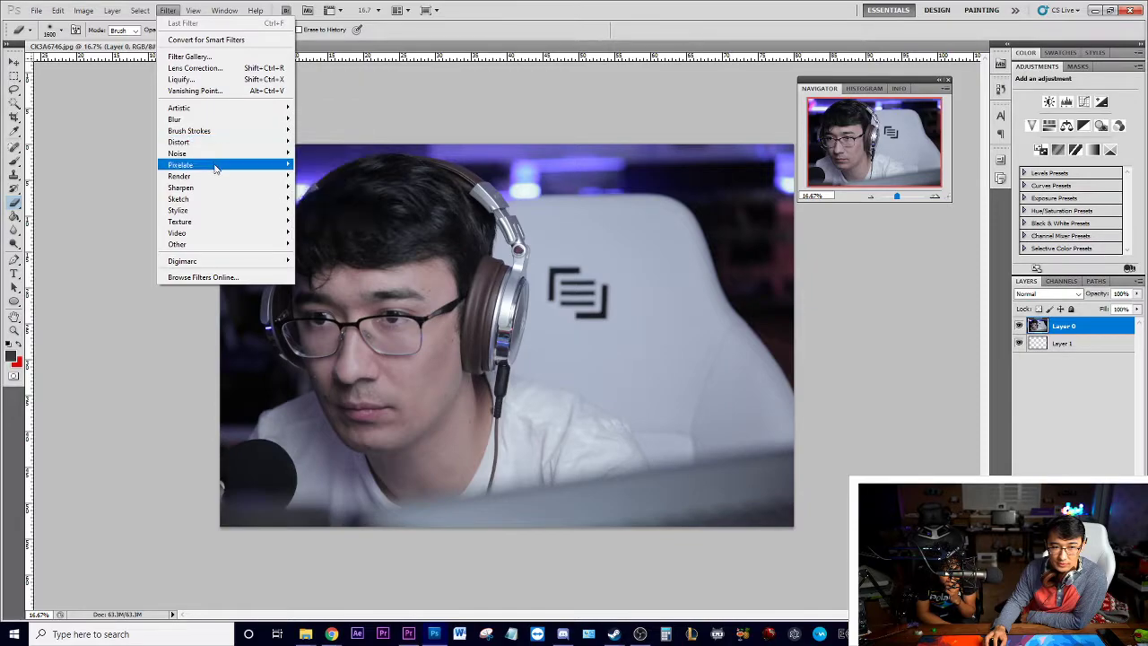
pyautogui.click(1064, 403)
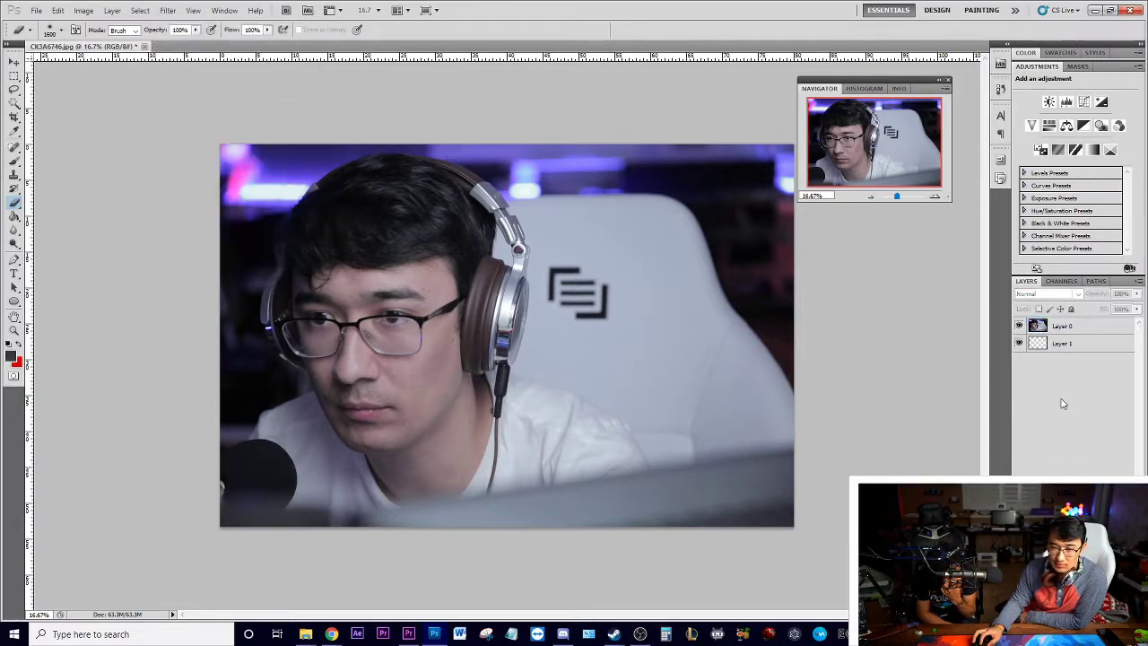
# Add a Curves adjustment layer directly above Layer 0.
pyautogui.click(1063, 326)
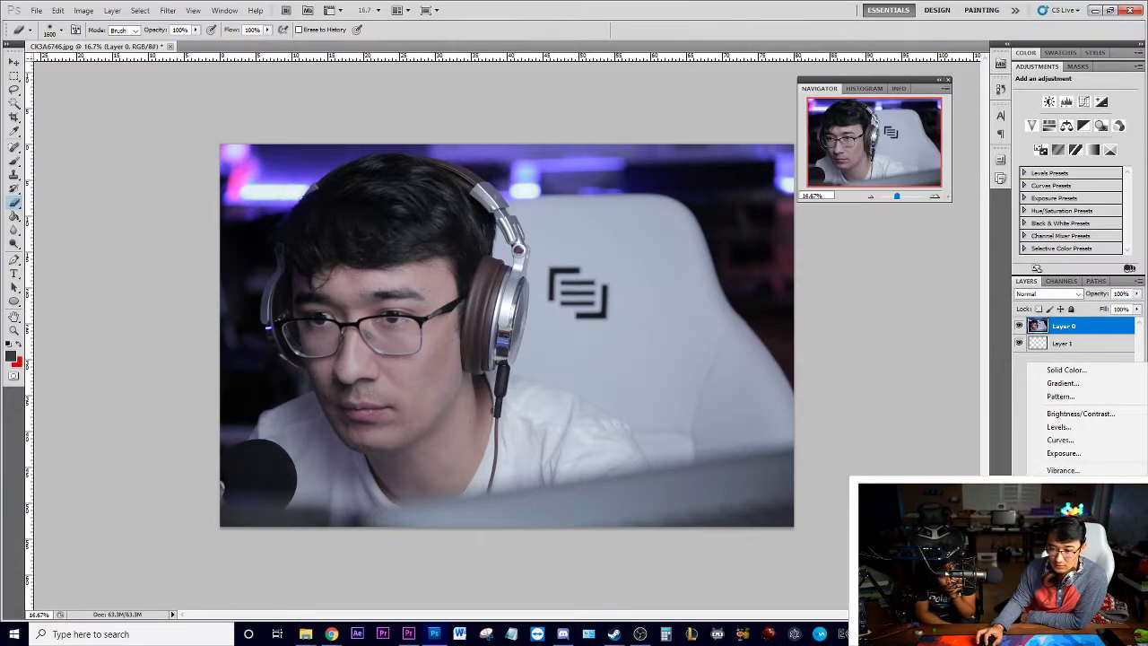
pyautogui.press('Escape')
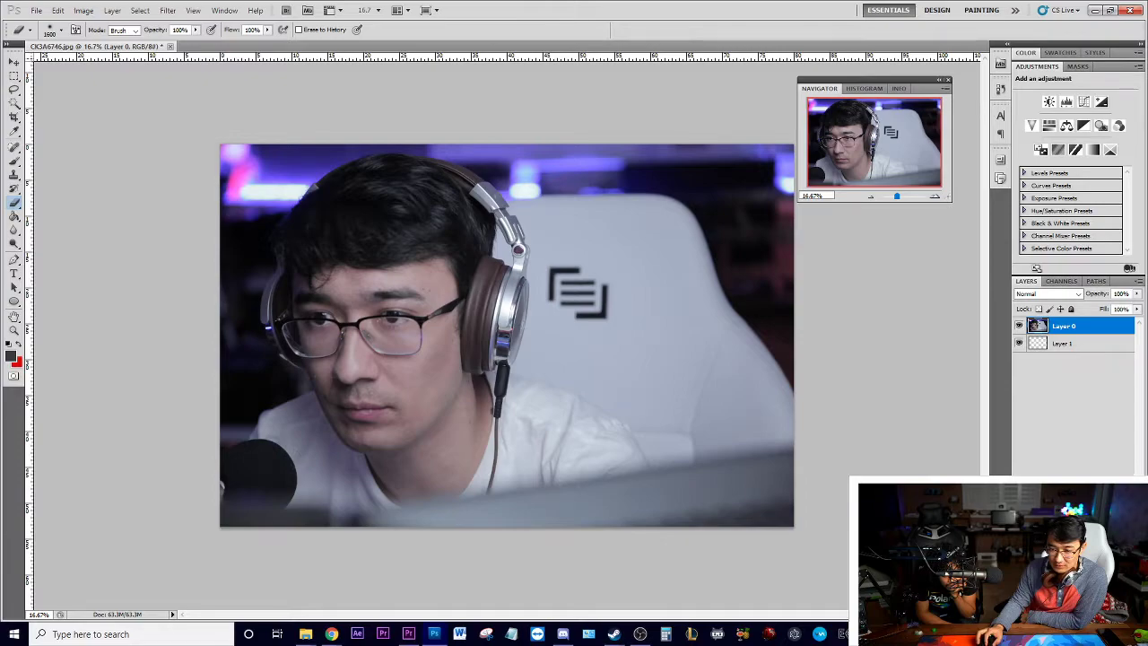
pyautogui.click(1078, 613)
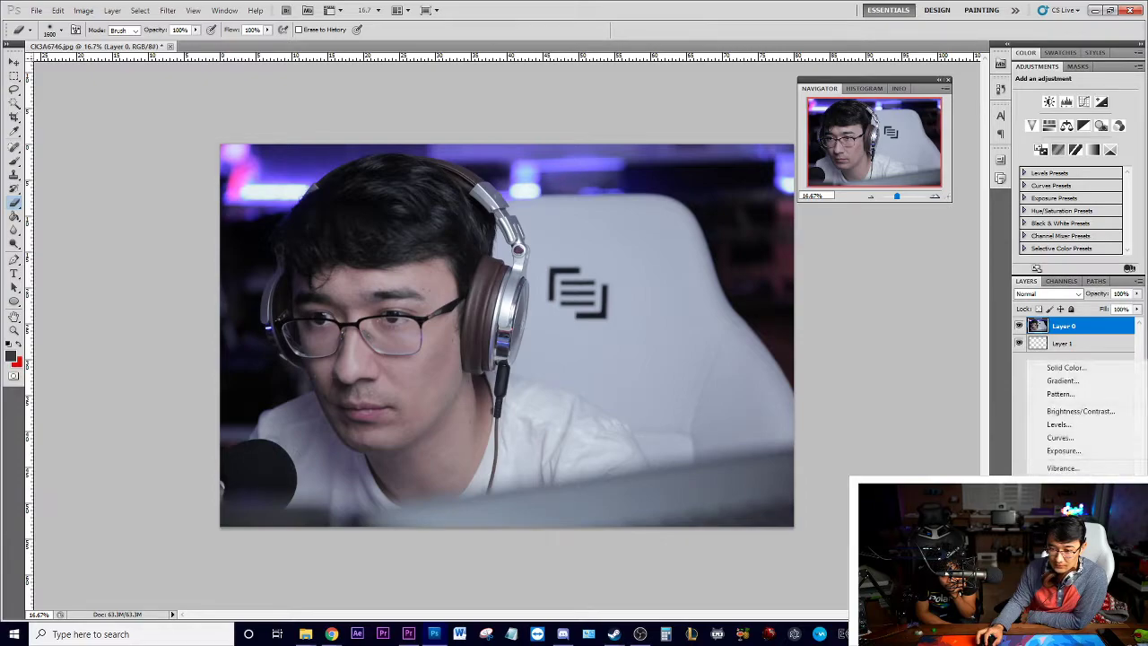
pyautogui.click(1078, 438)
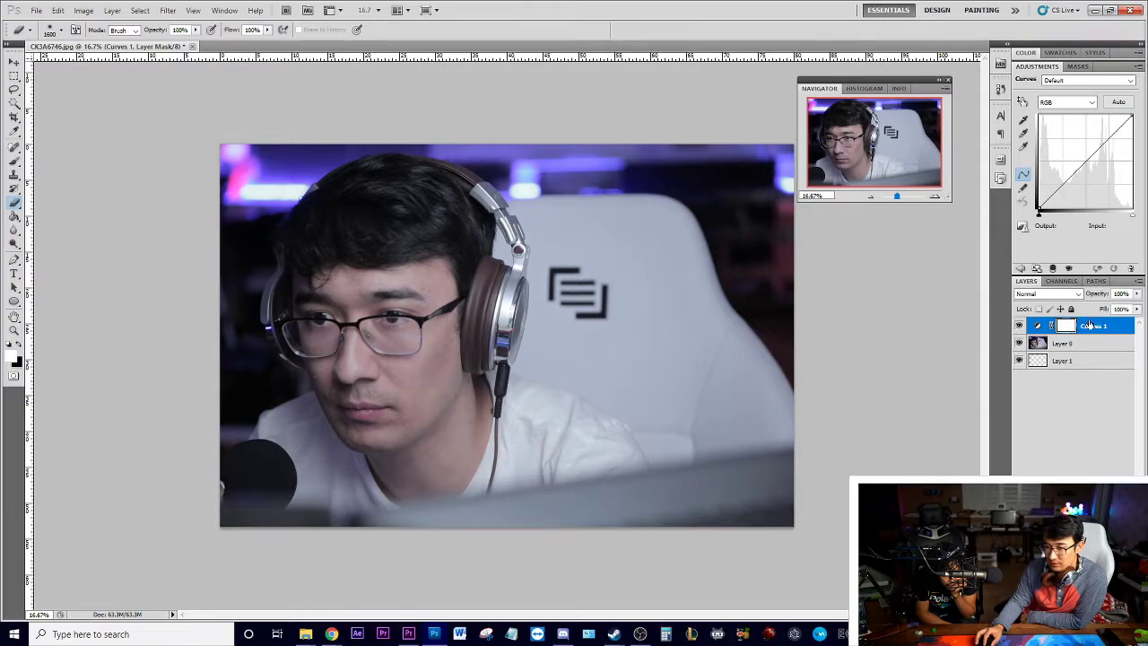
# Move Layer 1 to the top of the layer stack and return it to the bottom, below Layer 0.
pyautogui.moveTo(1060, 364); pyautogui.dragTo(1063, 330)
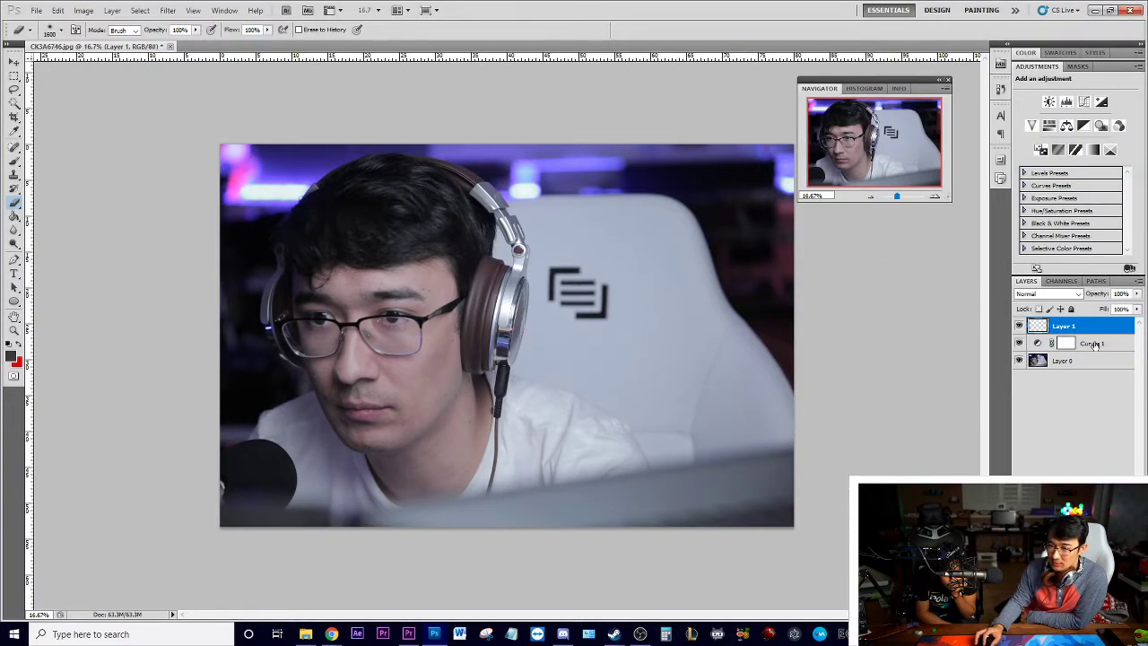
pyautogui.click(1093, 344)
pyautogui.click(1088, 325)
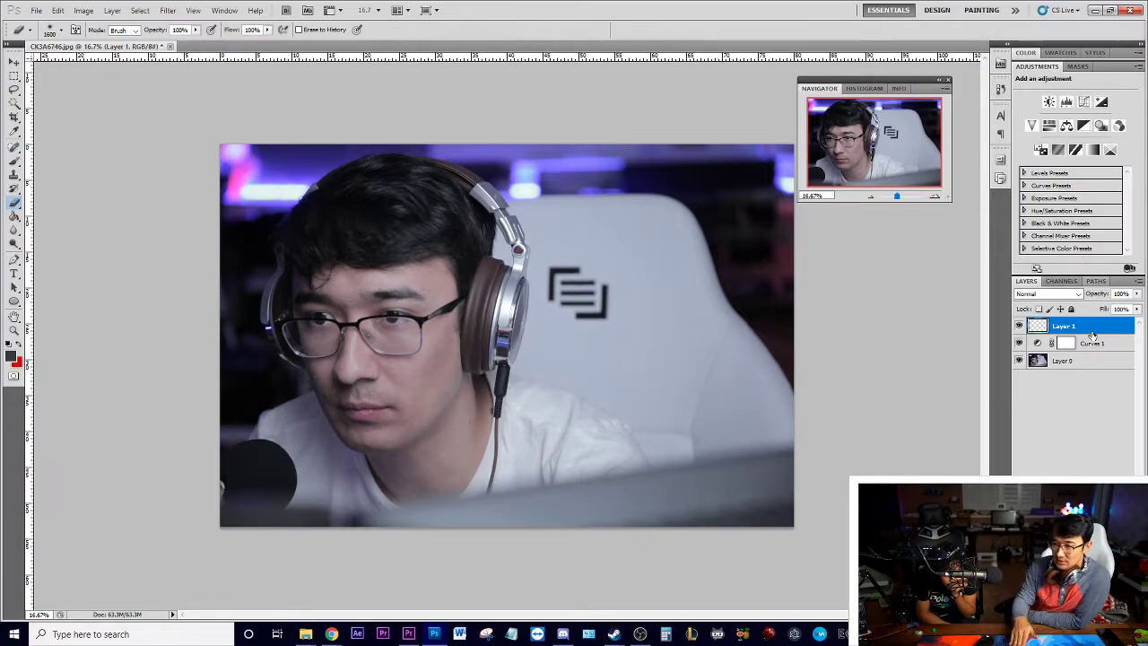
pyautogui.moveTo(1092, 336); pyautogui.dragTo(1103, 373)
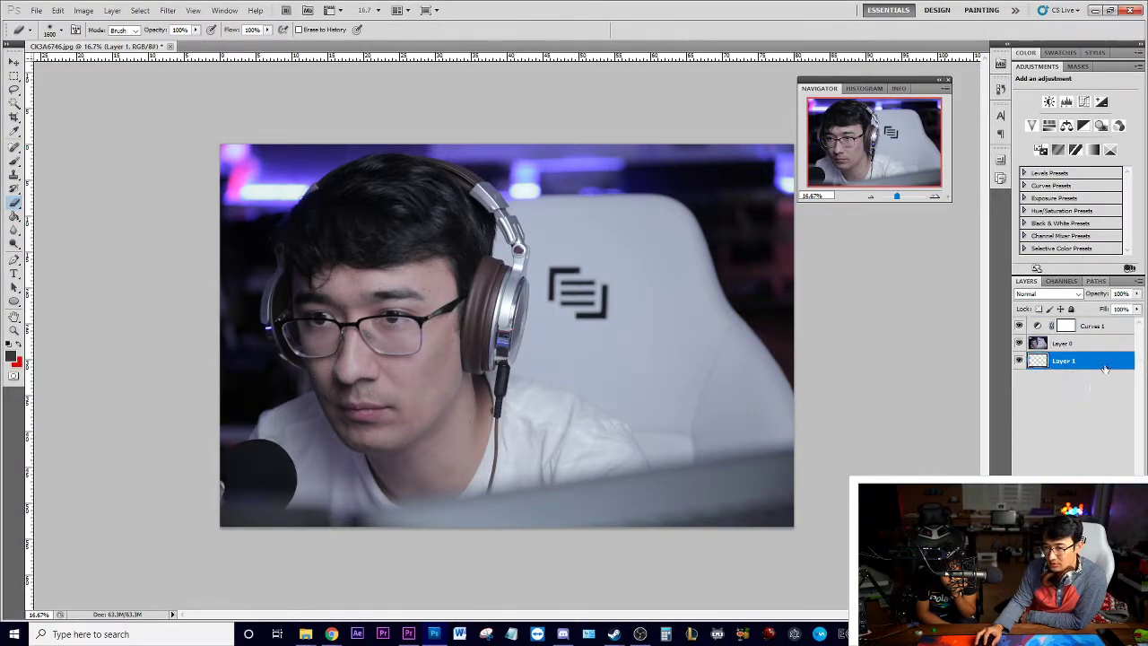
pyautogui.click(1102, 329)
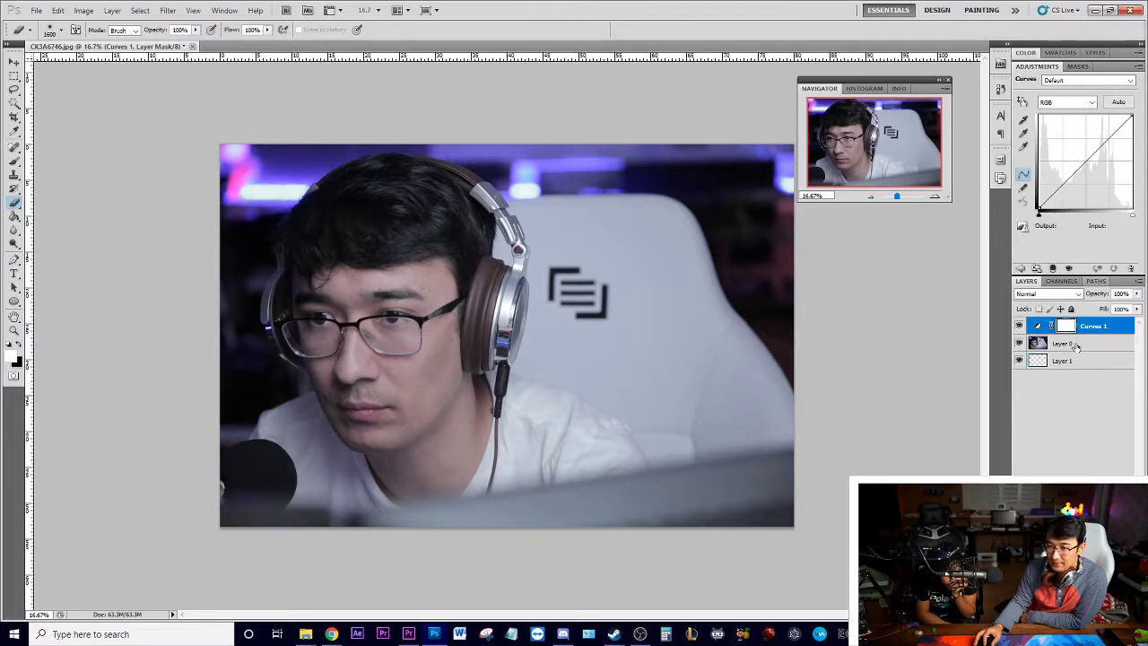
# Raise the Curves 1 curve steeply to overexpose the photo, compare with the adjustment toggled on and off, and leave it hidden.
pyautogui.click(1075, 346)
pyautogui.click(1092, 325)
pyautogui.moveTo(1060, 187); pyautogui.dragTo(1065, 133)
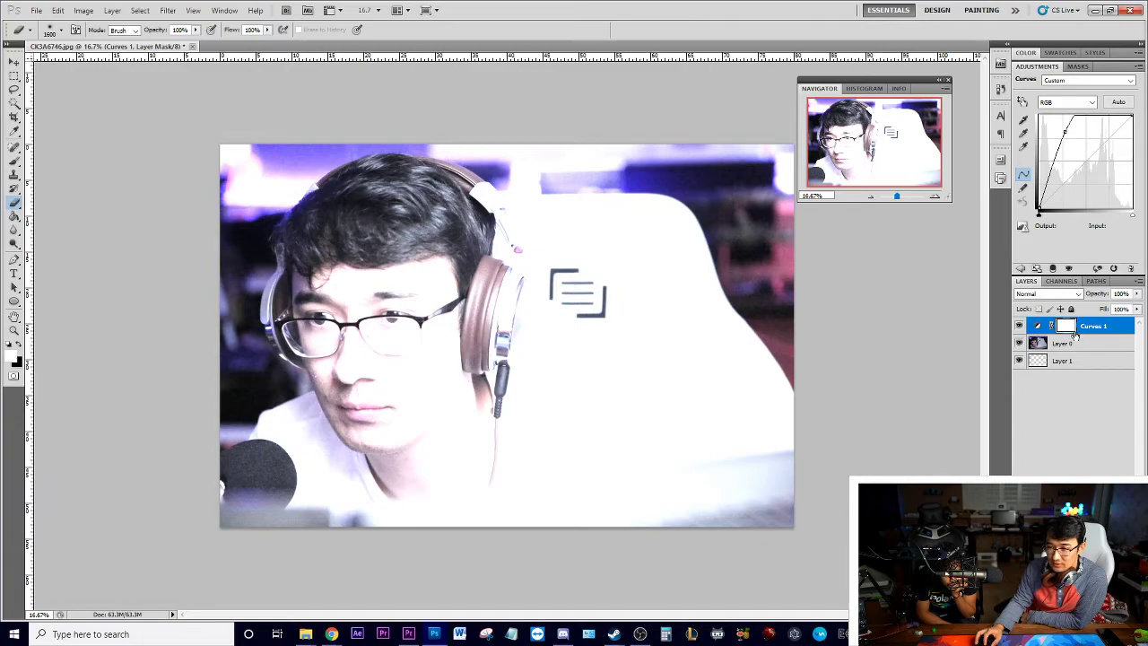
pyautogui.click(1017, 326)
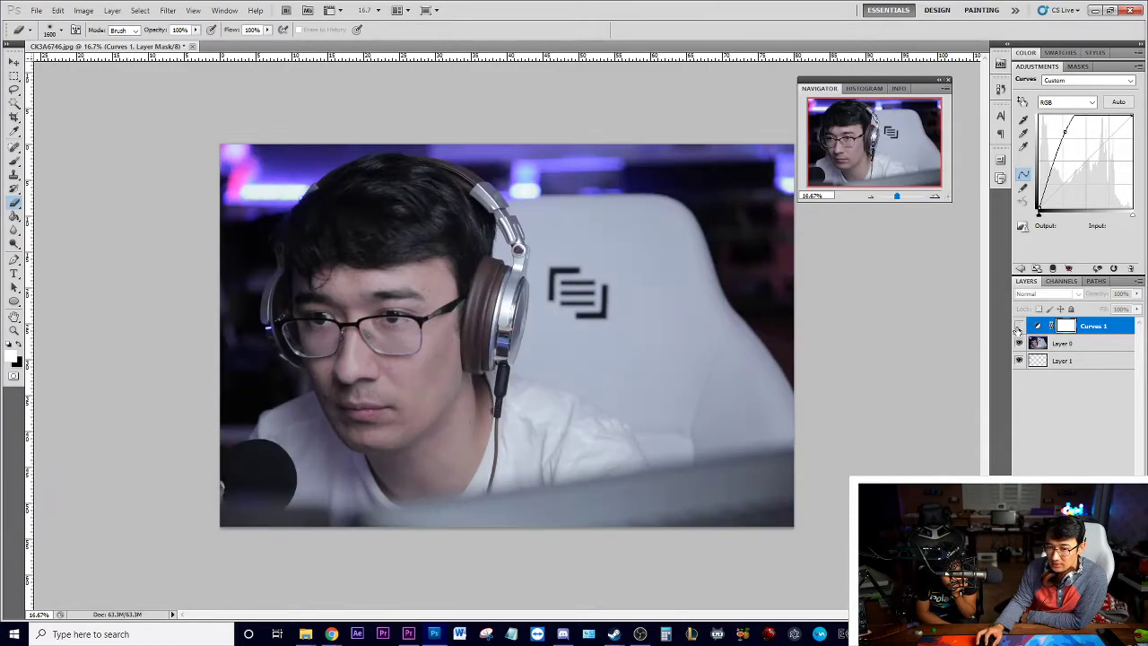
pyautogui.click(1017, 326)
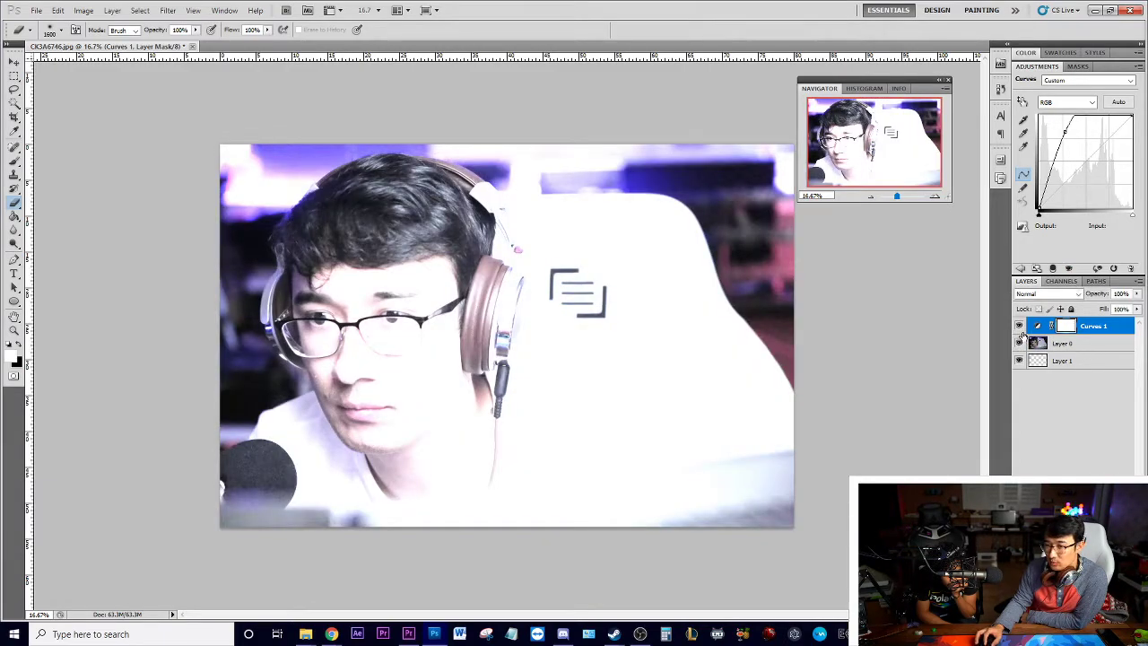
pyautogui.click(1018, 326)
# Try an extreme-contrast Curves adjustment applied directly to Layer 0, and undo it.
pyautogui.click(1067, 345)
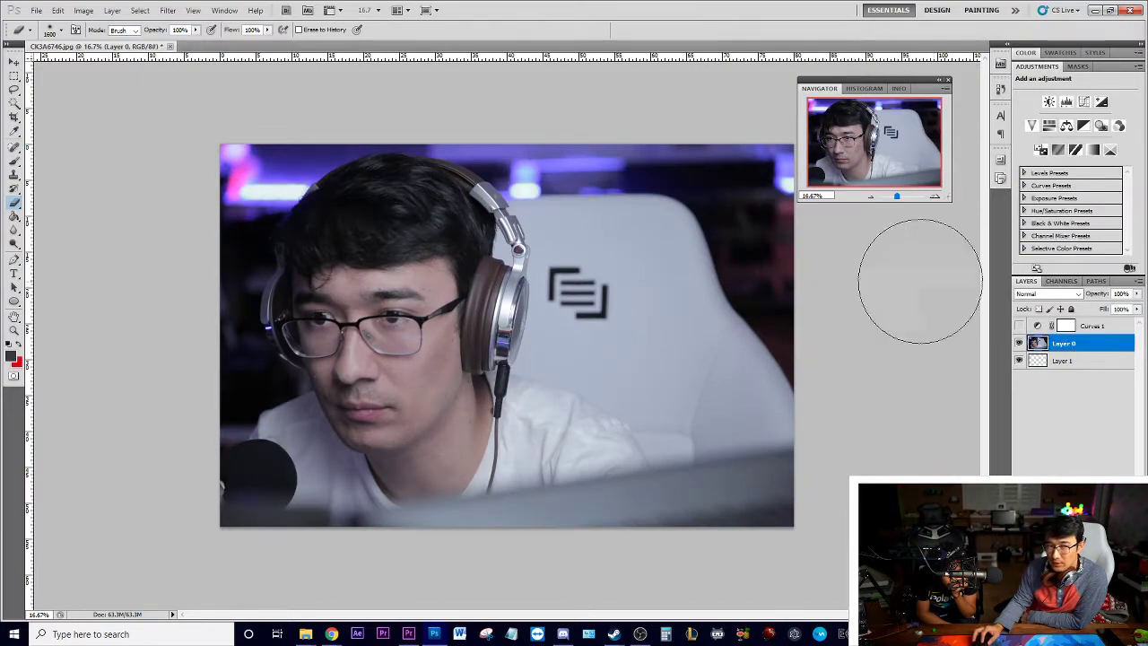
pyautogui.click(82, 10)
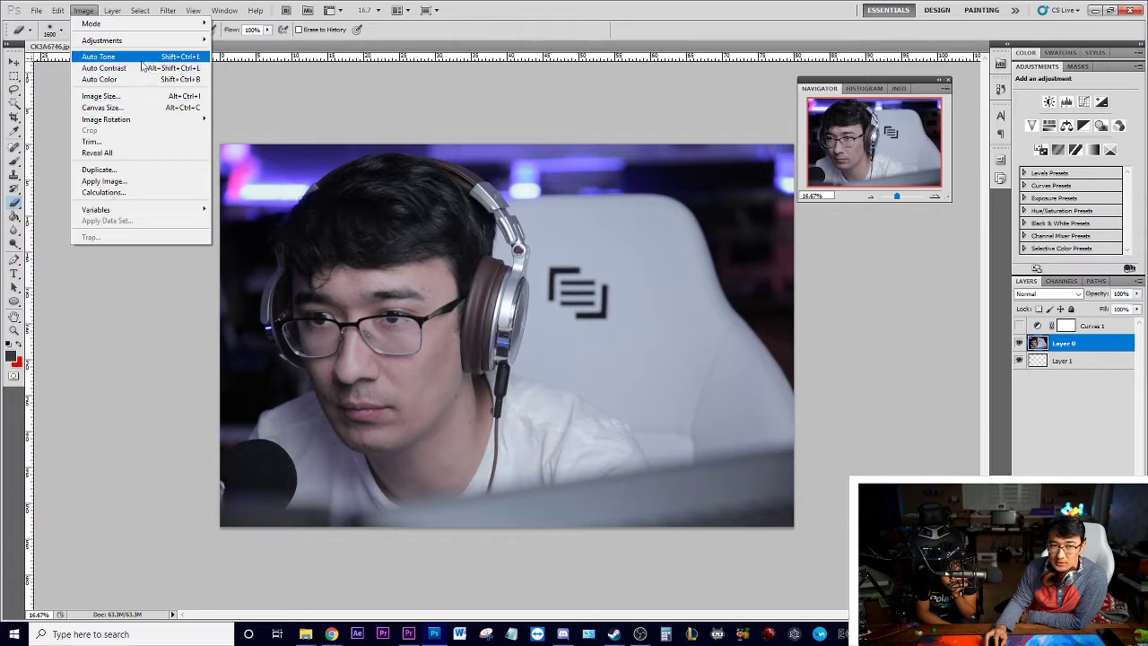
pyautogui.moveTo(134, 40)
pyautogui.click(234, 67)
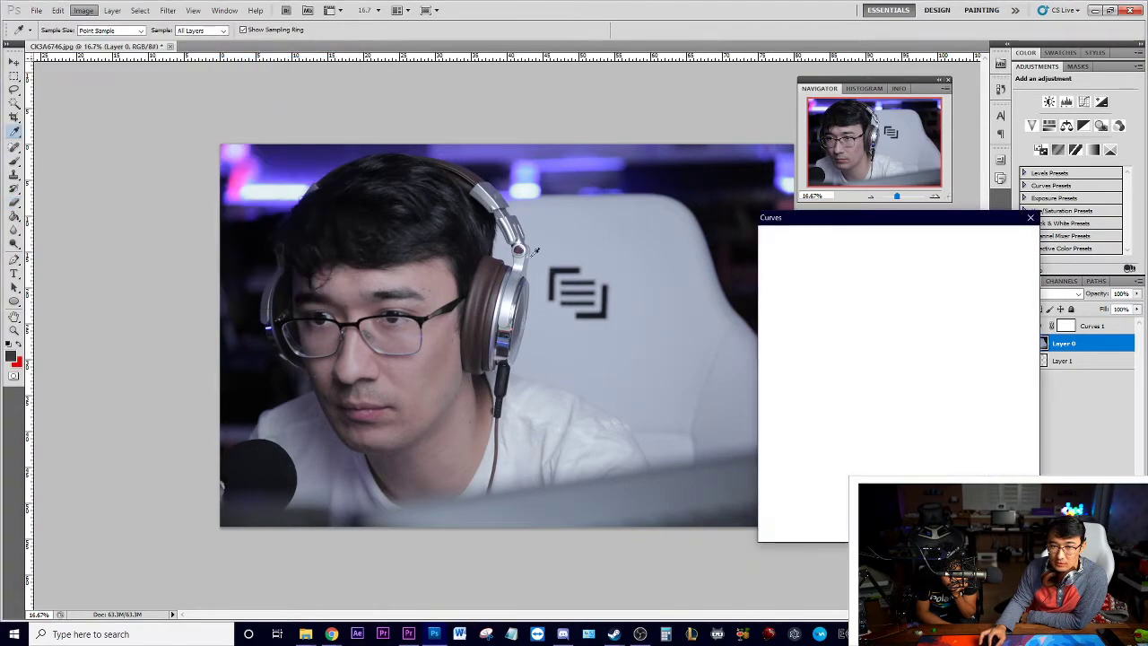
pyautogui.moveTo(902, 345); pyautogui.dragTo(875, 307)
pyautogui.moveTo(846, 346); pyautogui.dragTo(868, 363)
pyautogui.click(1000, 241)
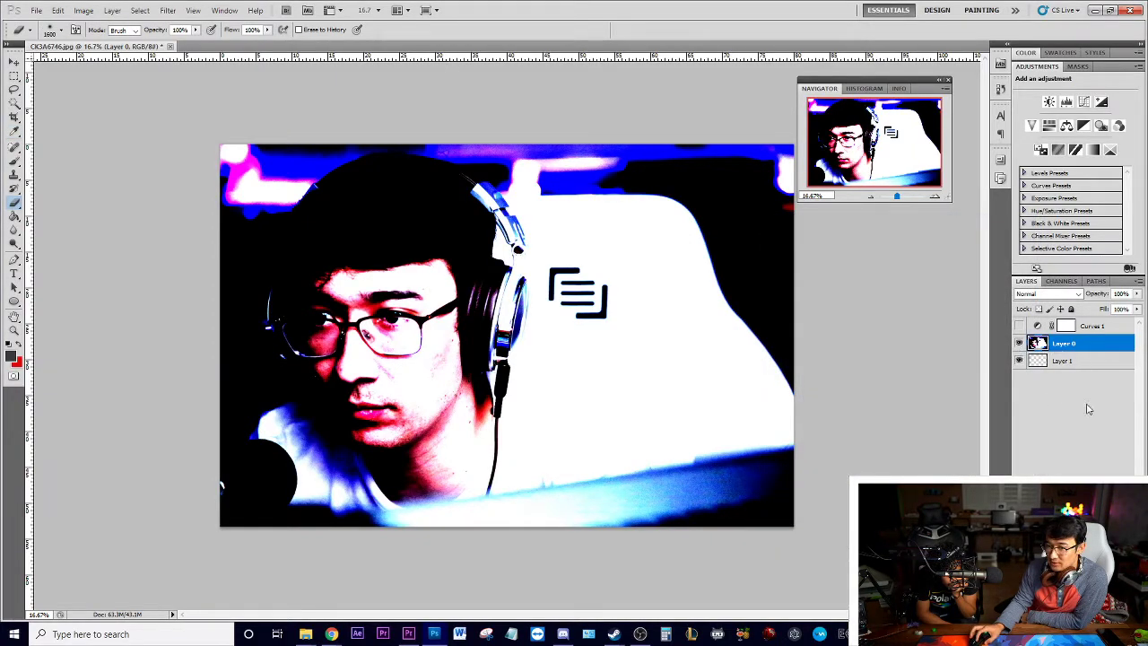
pyautogui.hotkey('ctrl', 'z')
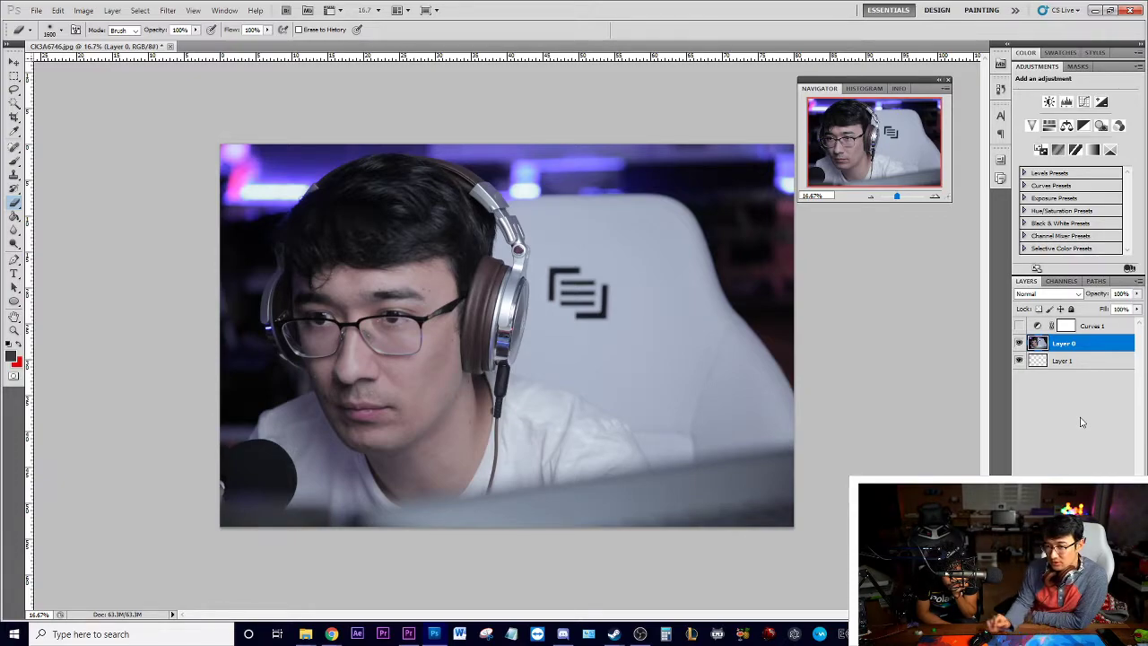
# Show the Curves 1 layer and bring its curve point back near the diagonal, at input 127 and output 126.
pyautogui.click(1018, 327)
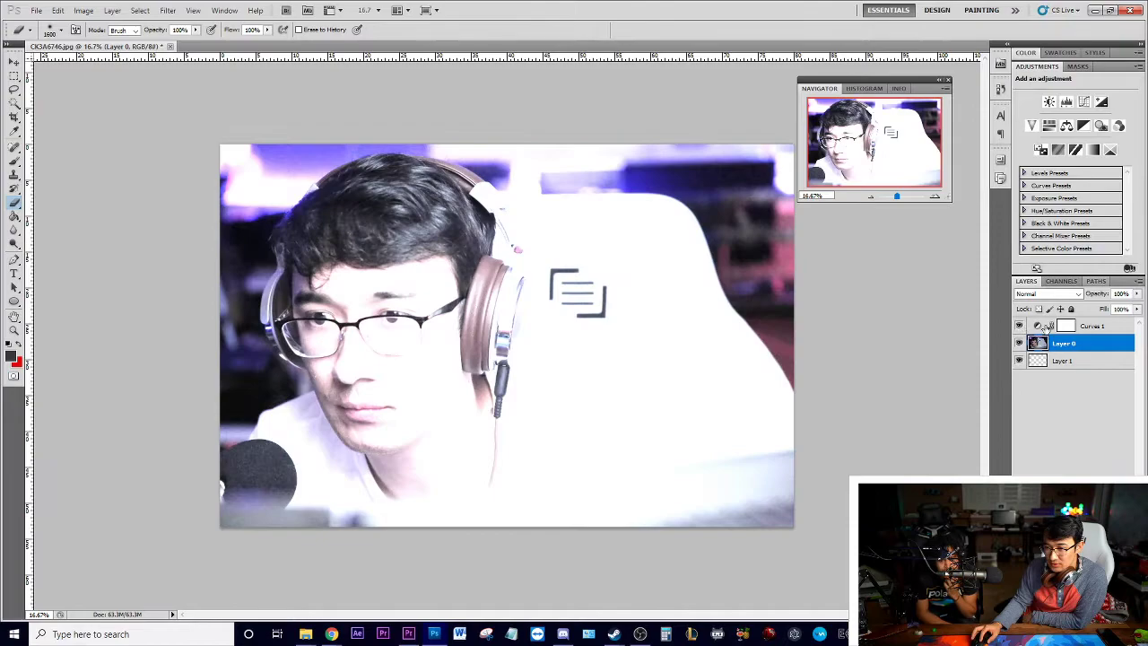
pyautogui.click(1094, 326)
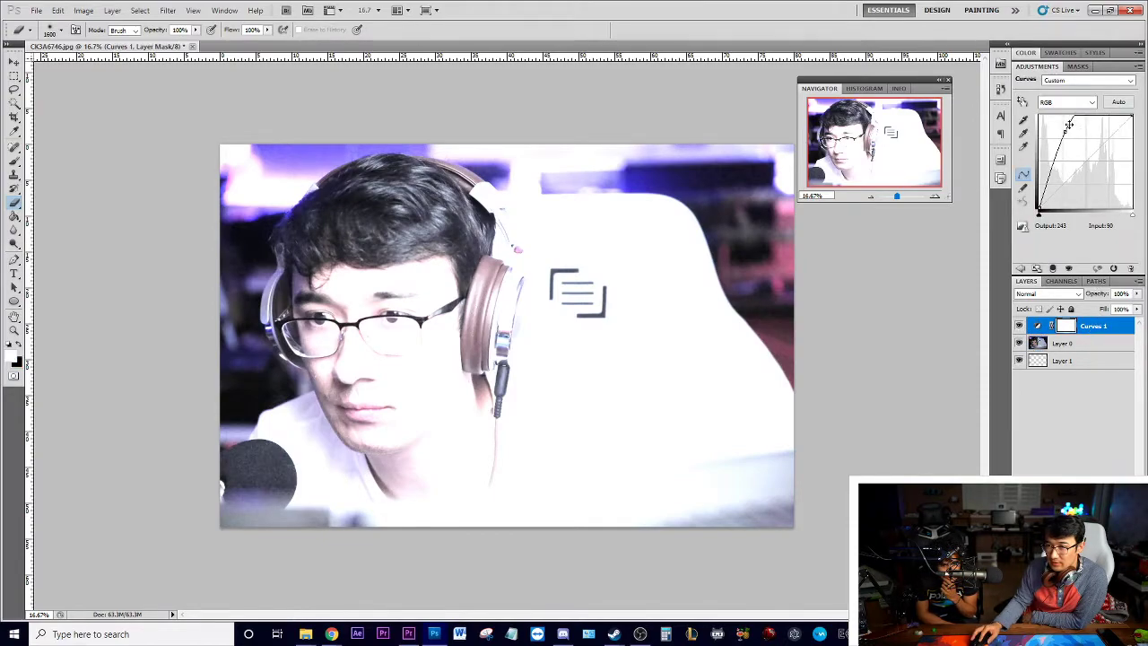
pyautogui.moveTo(1066, 130); pyautogui.dragTo(1082, 166)
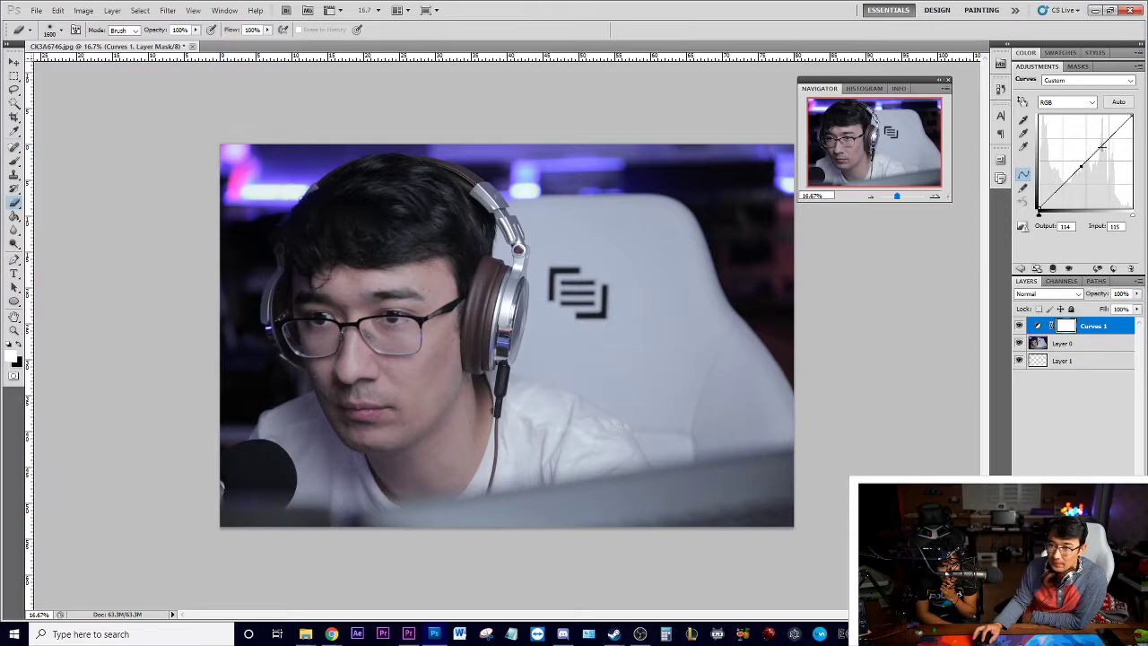
pyautogui.moveTo(1083, 169); pyautogui.dragTo(1086, 164)
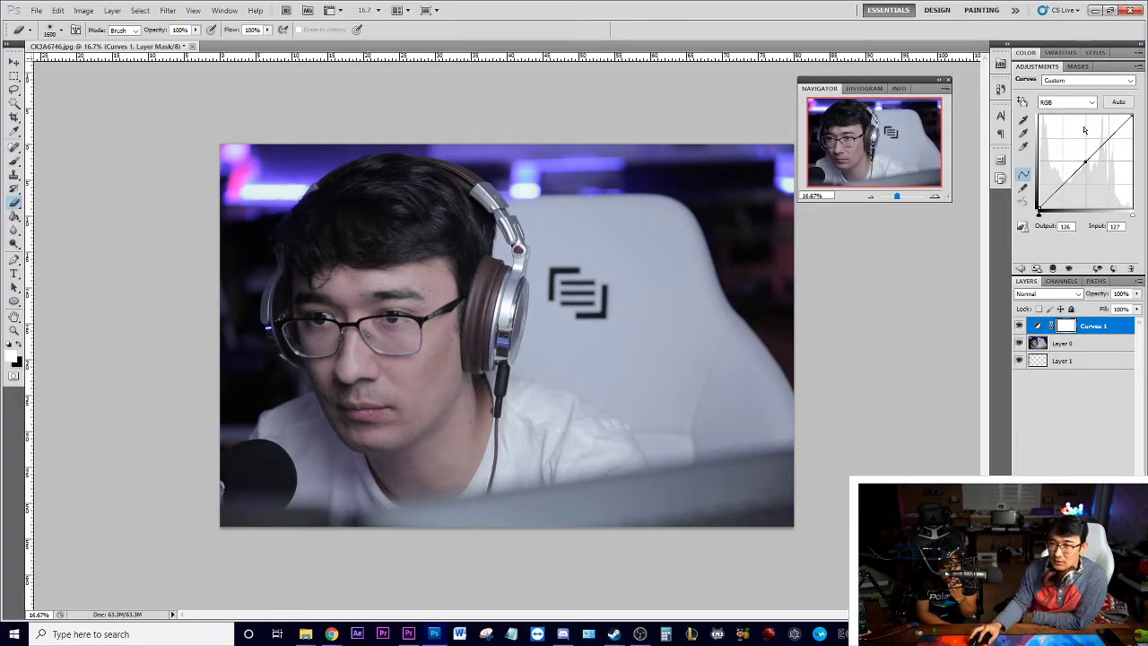
# Shape the RGB curve into an S with highlights at input 182, output 198, midpoint at input 134, output 128, and lowered shadows.
pyautogui.moveTo(1109, 139); pyautogui.dragTo(1105, 136)
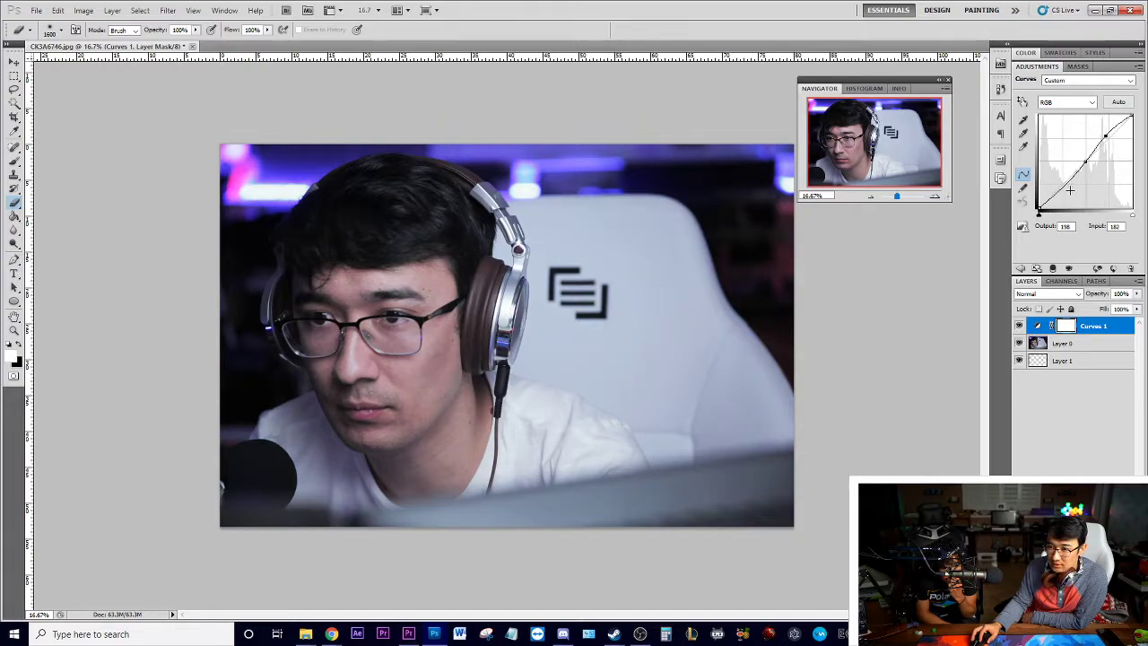
pyautogui.moveTo(1063, 190); pyautogui.dragTo(1056, 178)
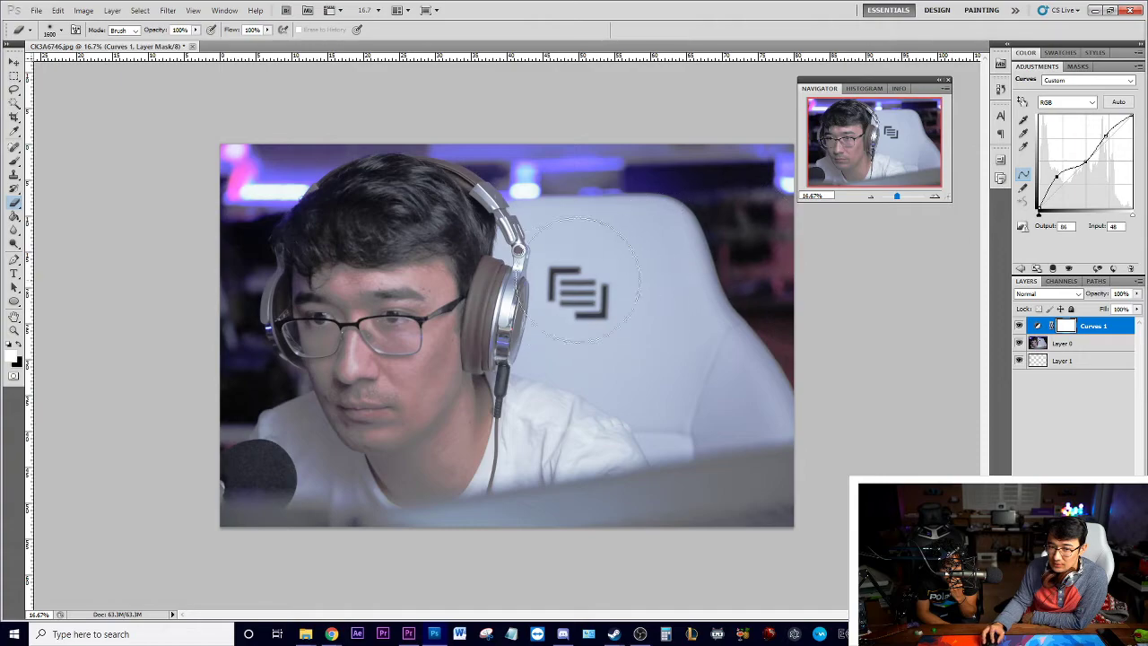
pyautogui.hotkey('ctrl', 'z')
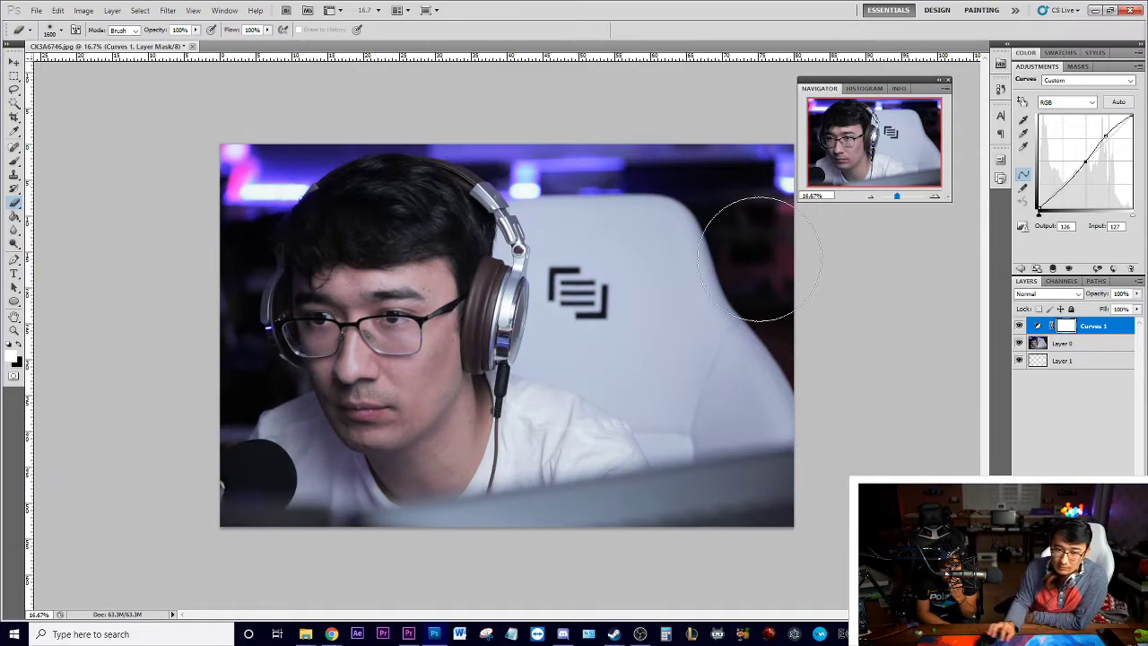
pyautogui.moveTo(1060, 189); pyautogui.dragTo(1088, 161)
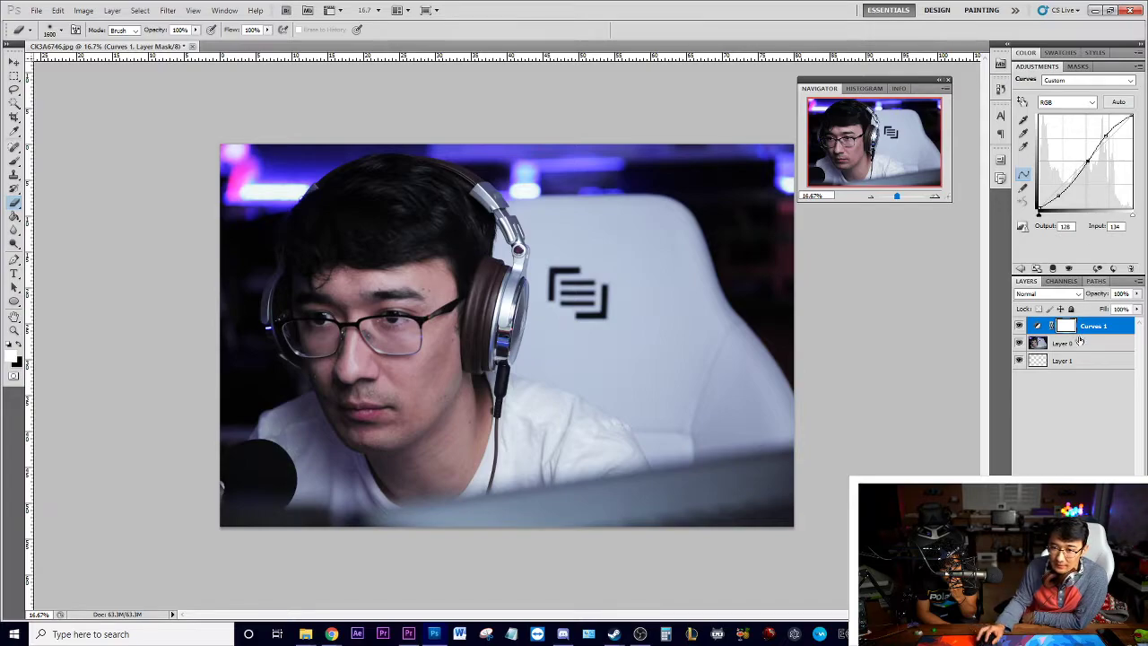
pyautogui.click(1082, 102)
pyautogui.click(1081, 103)
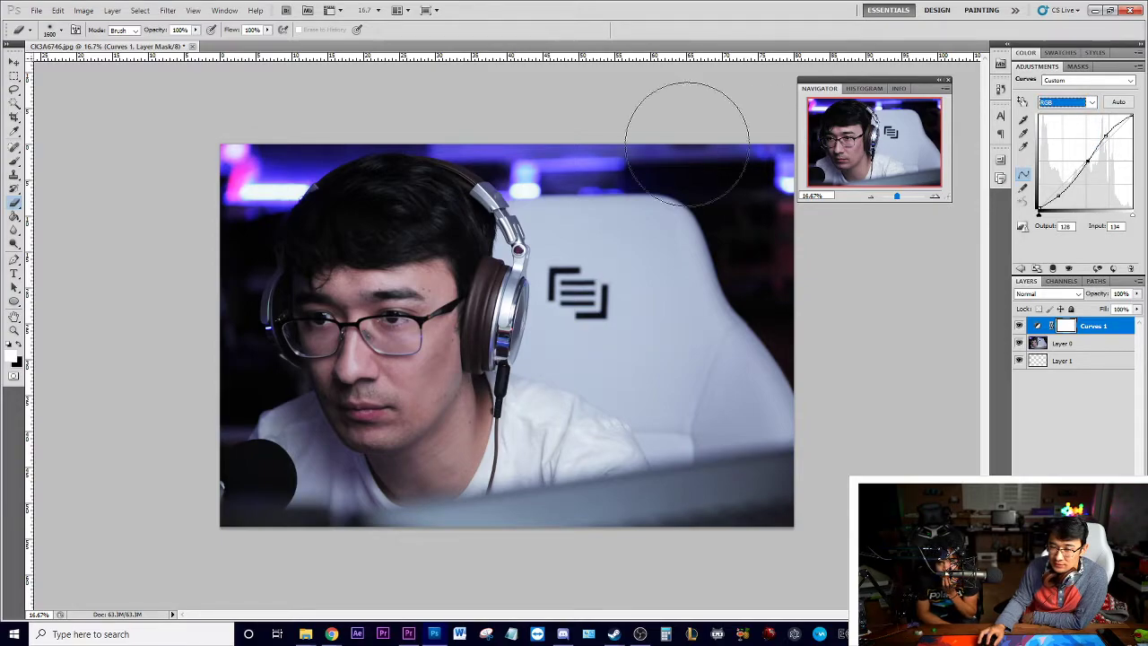
pyautogui.click(1061, 103)
pyautogui.click(1061, 104)
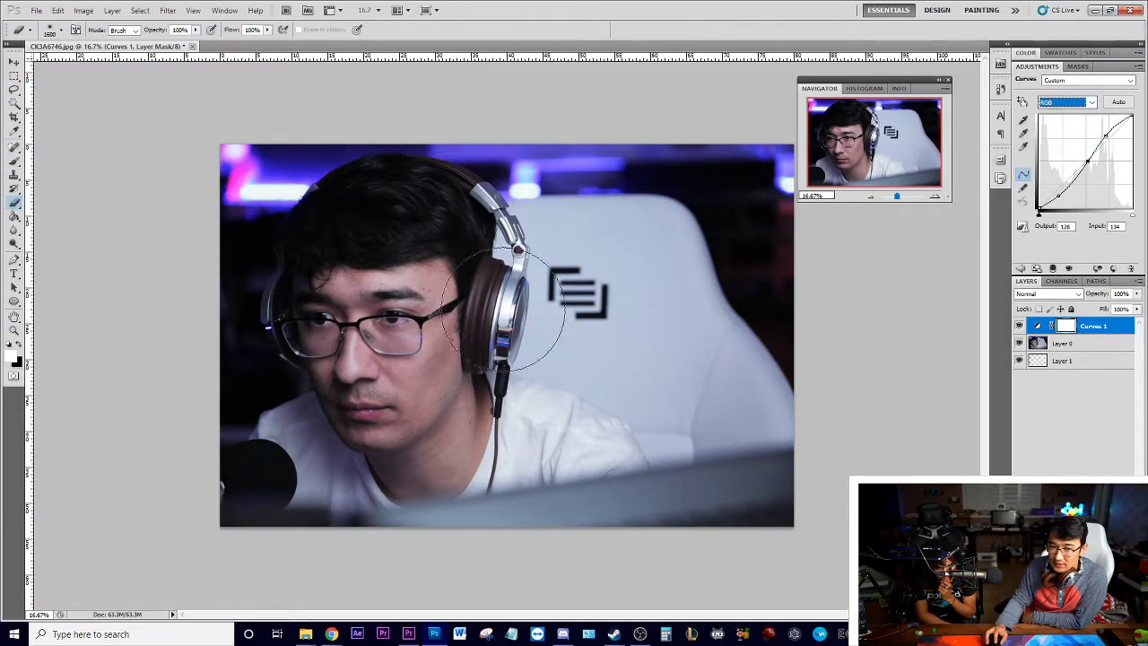
# Shape the Red channel curve into a gentle S with raised highlights, midpoint at input 122, output 127, and shadows at input 43, output 35.
pyautogui.click(1061, 103)
pyautogui.click(1056, 124)
pyautogui.click(1085, 163)
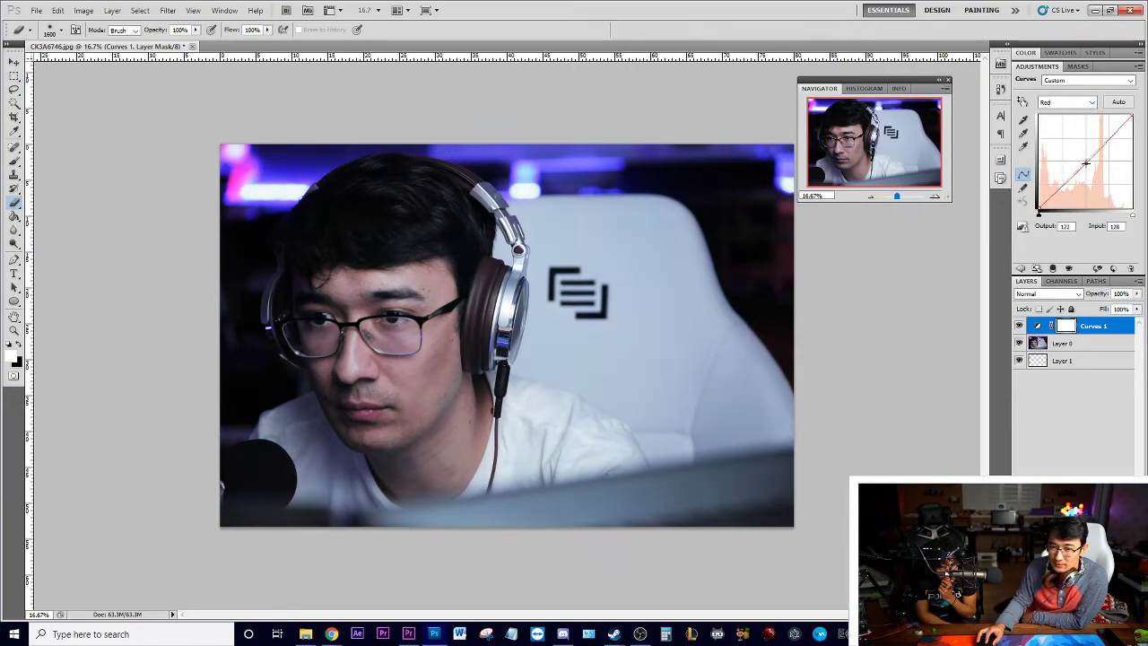
pyautogui.moveTo(1086, 162); pyautogui.dragTo(1101, 144)
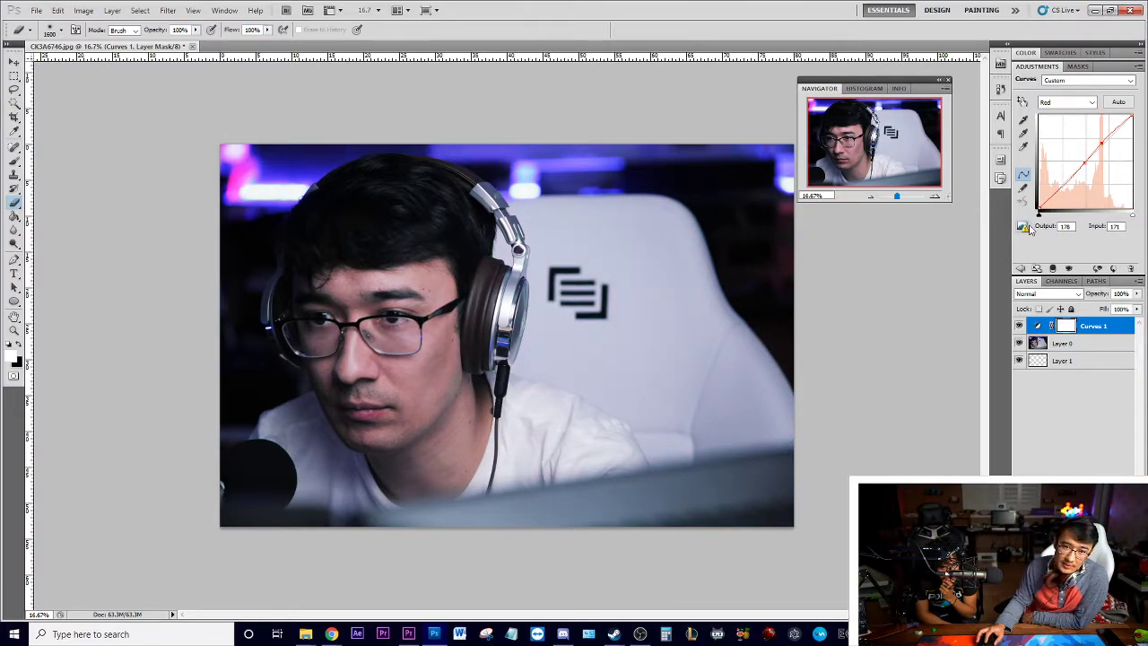
pyautogui.click(1027, 227)
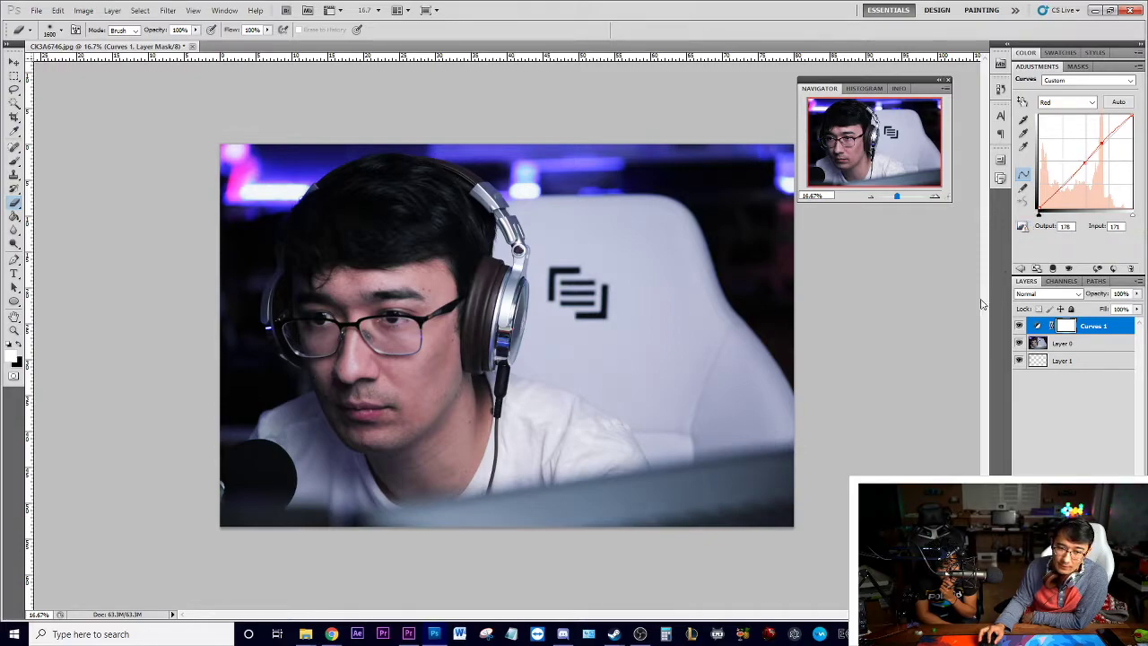
pyautogui.moveTo(1051, 198); pyautogui.dragTo(1055, 194)
pyautogui.moveTo(1052, 191); pyautogui.dragTo(1054, 195)
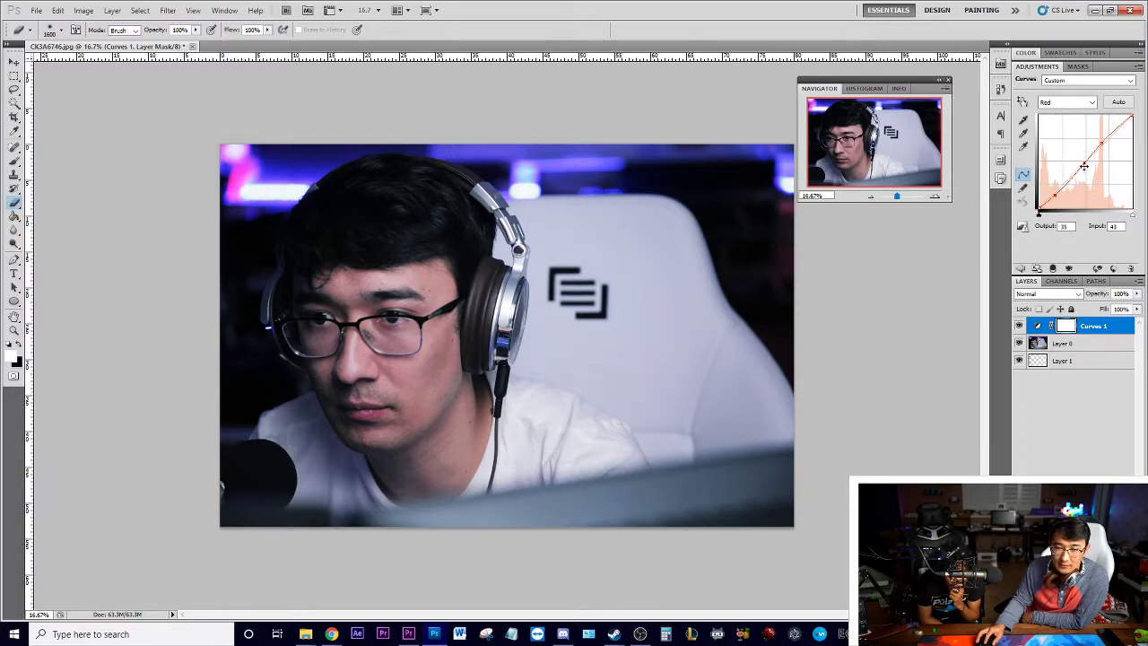
pyautogui.moveTo(1085, 163); pyautogui.dragTo(1083, 162)
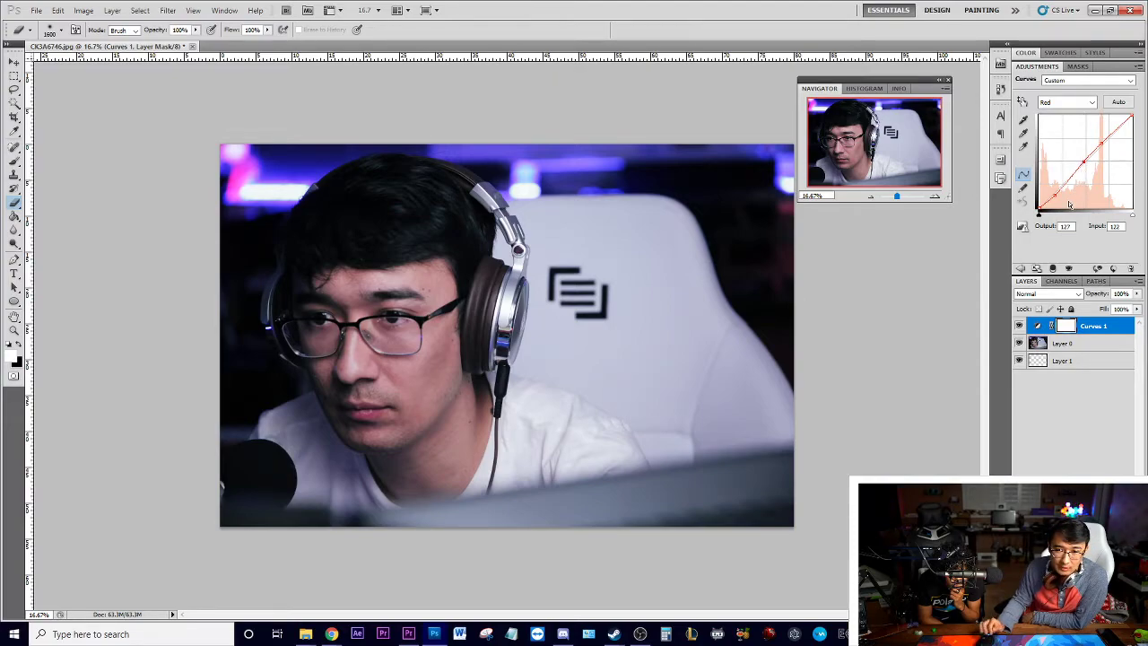
# Compare the photo with and without the Curves 1 adjustment by toggling its visibility, leaving it shown.
pyautogui.click(1019, 326)
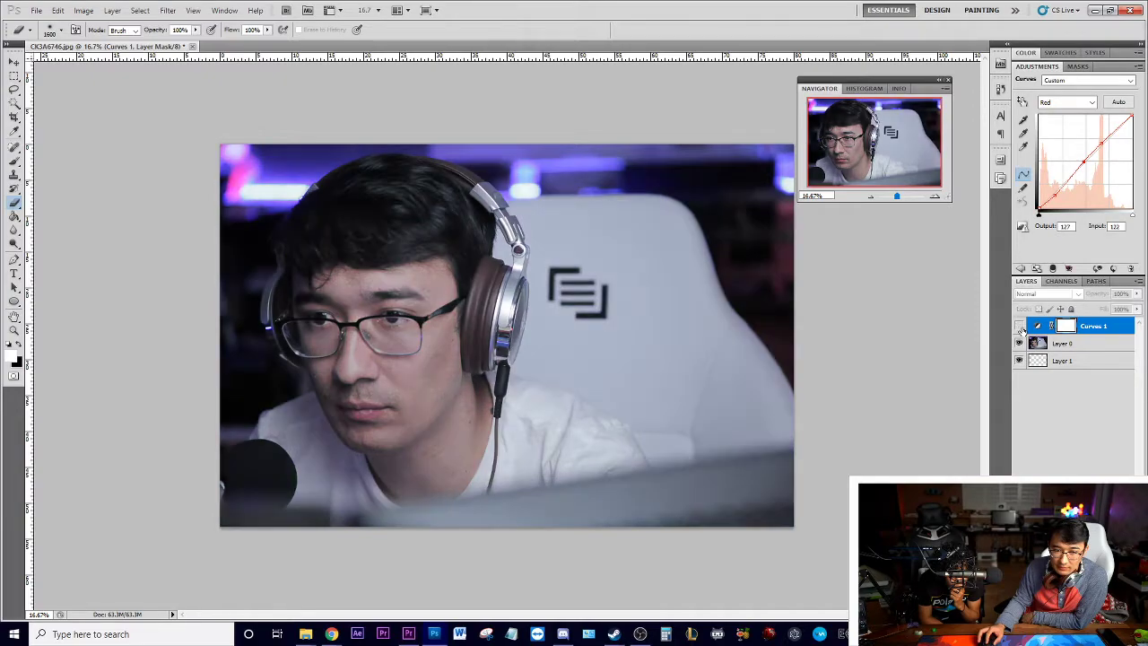
pyautogui.click(1019, 326)
pyautogui.click(1019, 327)
pyautogui.click(1019, 327)
pyautogui.click(1019, 326)
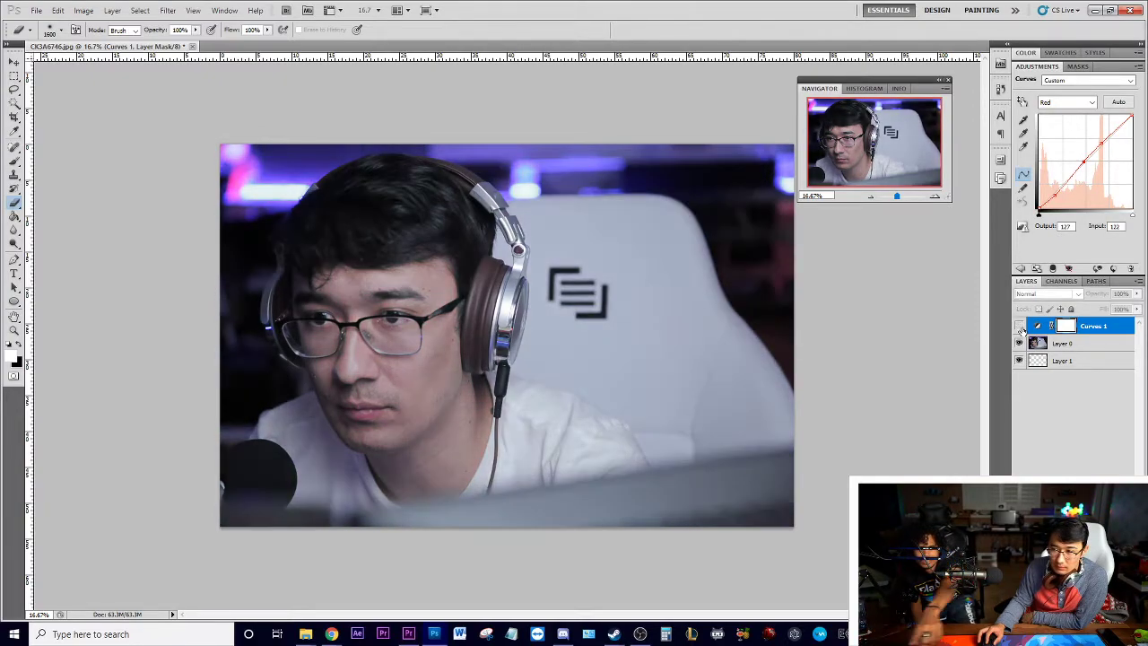
pyautogui.click(1019, 327)
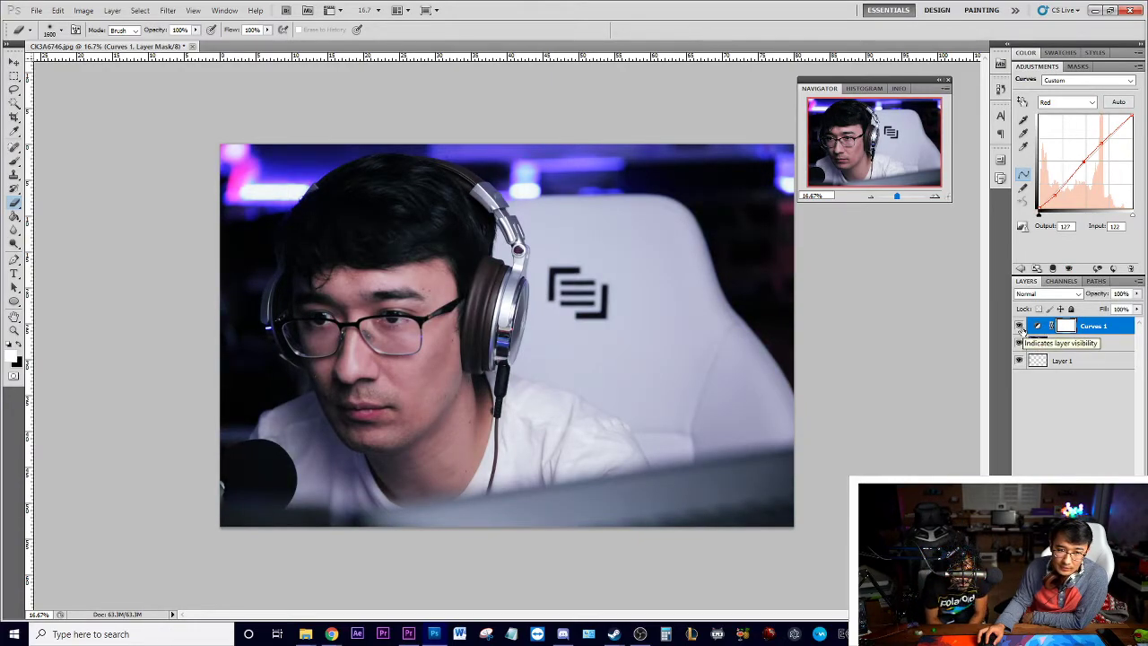
# Anchor the Blue channel curve's midpoint at input 128, output 127, and lift its shadows at input 47, output 52.
pyautogui.click(1066, 102)
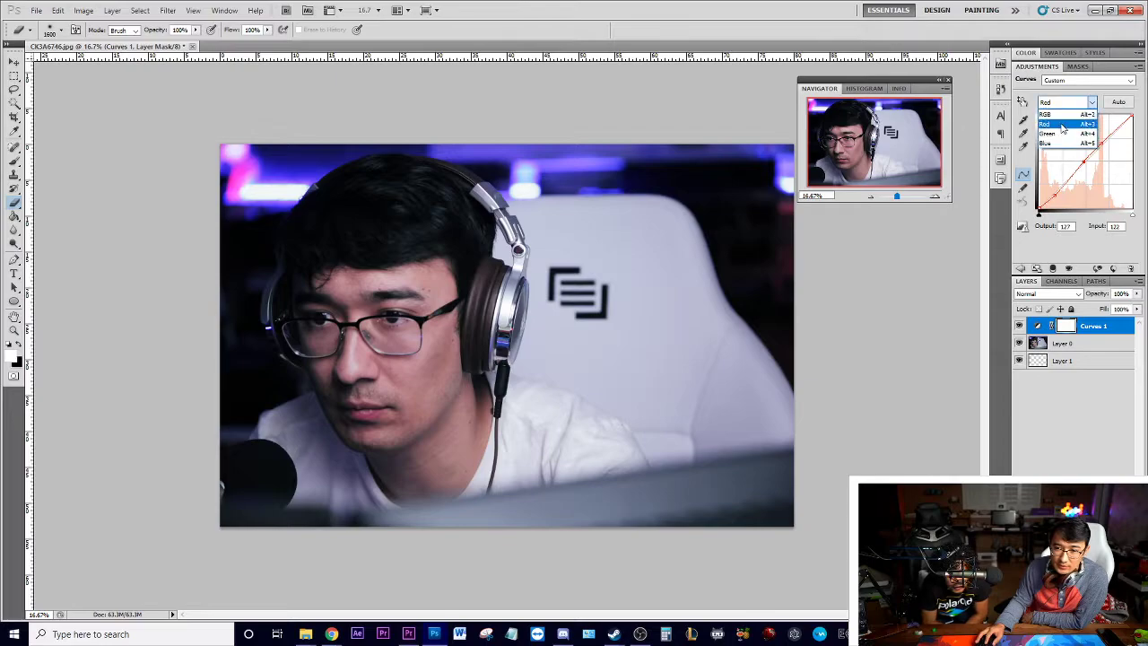
pyautogui.click(1061, 148)
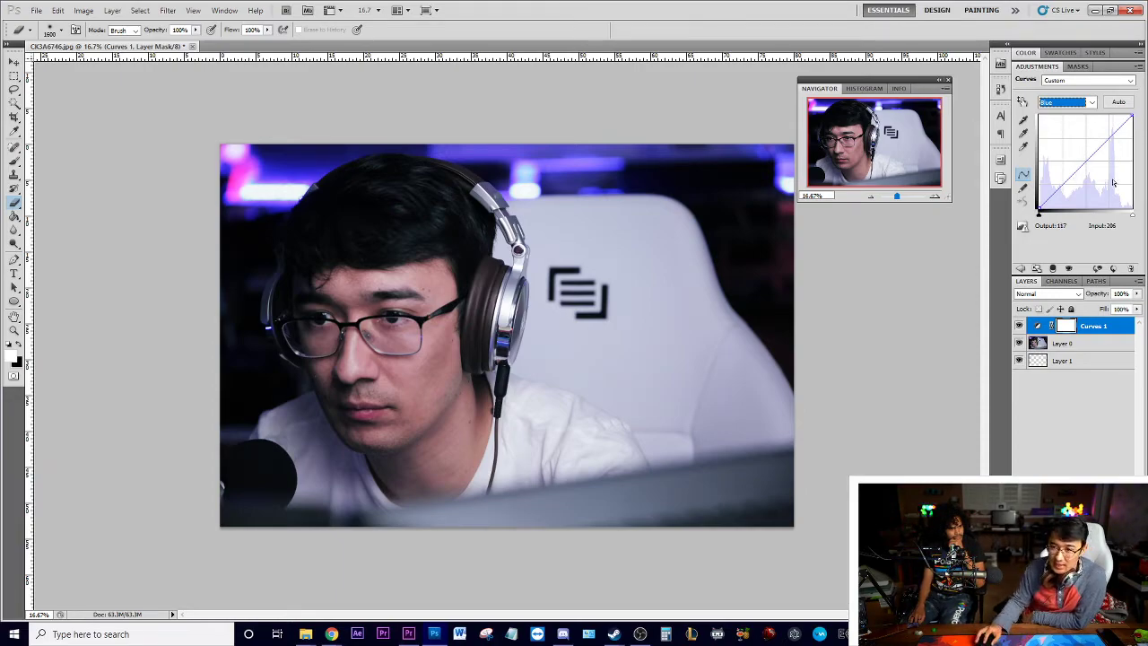
pyautogui.click(1085, 161)
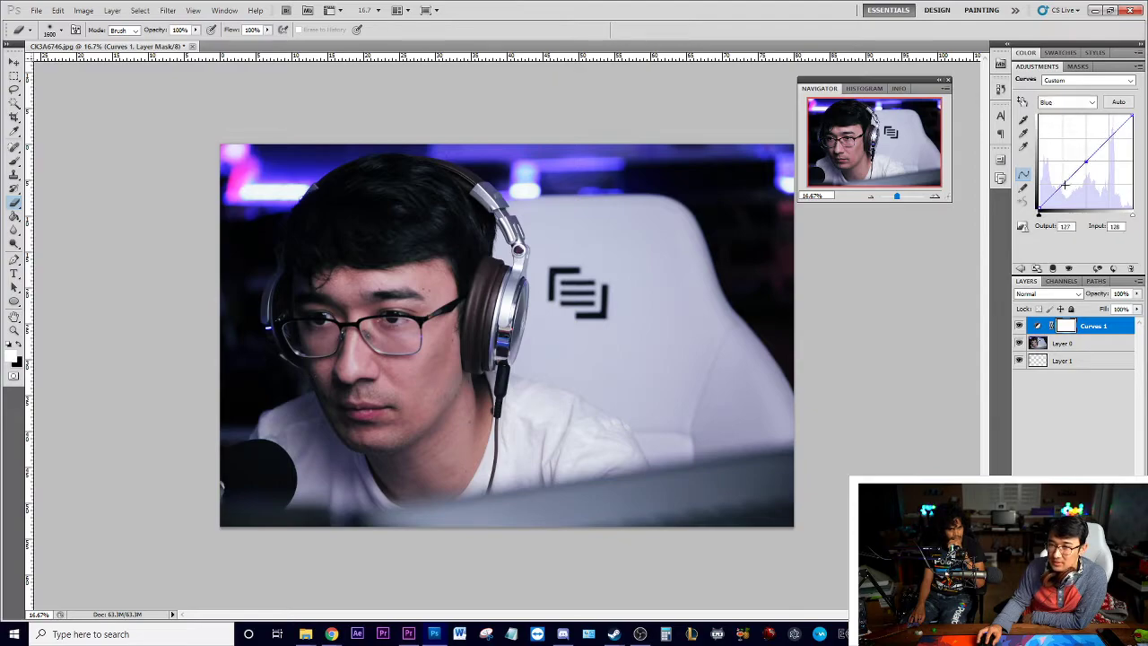
pyautogui.moveTo(1059, 188); pyautogui.dragTo(1056, 189)
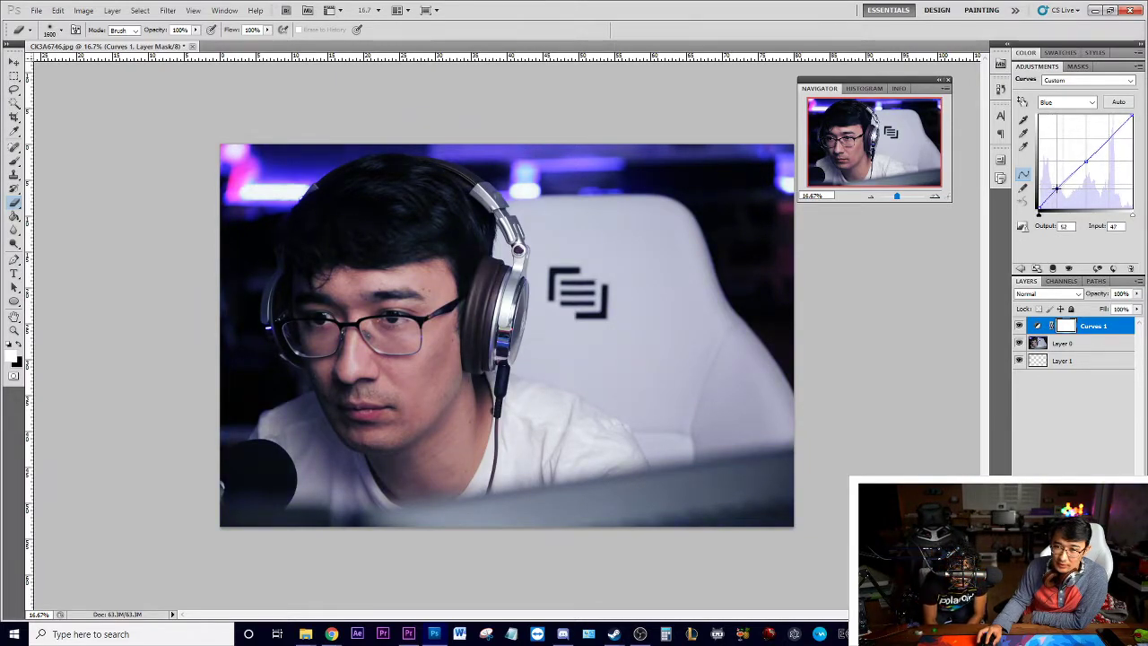
# Move Layer 1 to the top of the layer stack, above Curves 1, and activate the Brush tool.
pyautogui.click(1091, 363)
pyautogui.moveTo(1091, 363); pyautogui.dragTo(1088, 319)
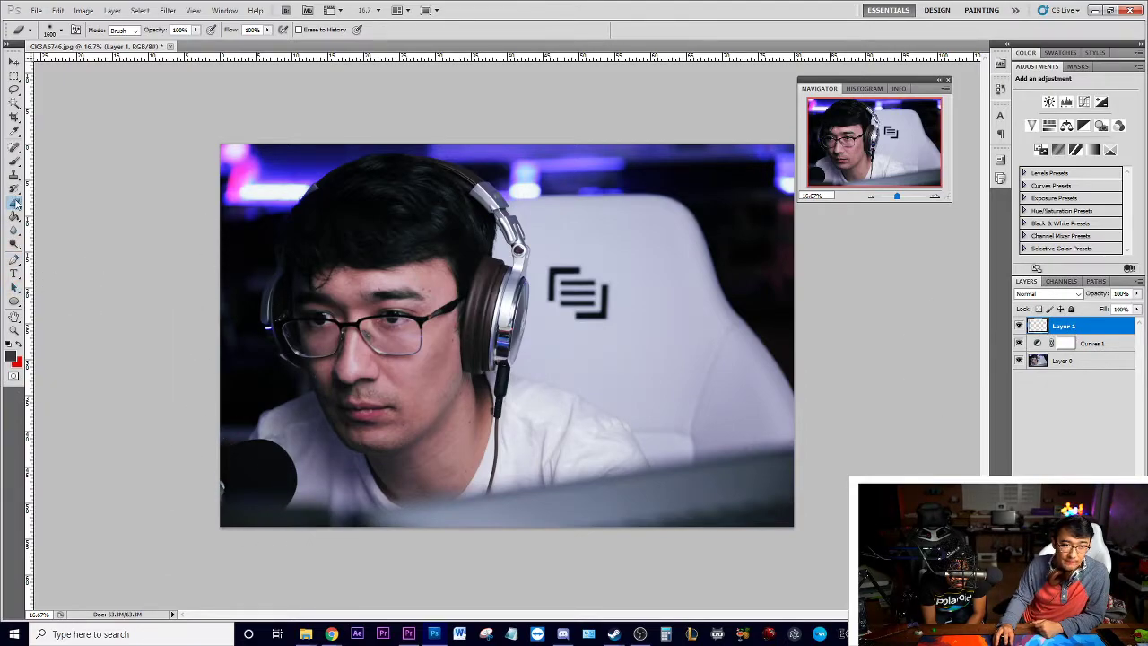
pyautogui.click(15, 160)
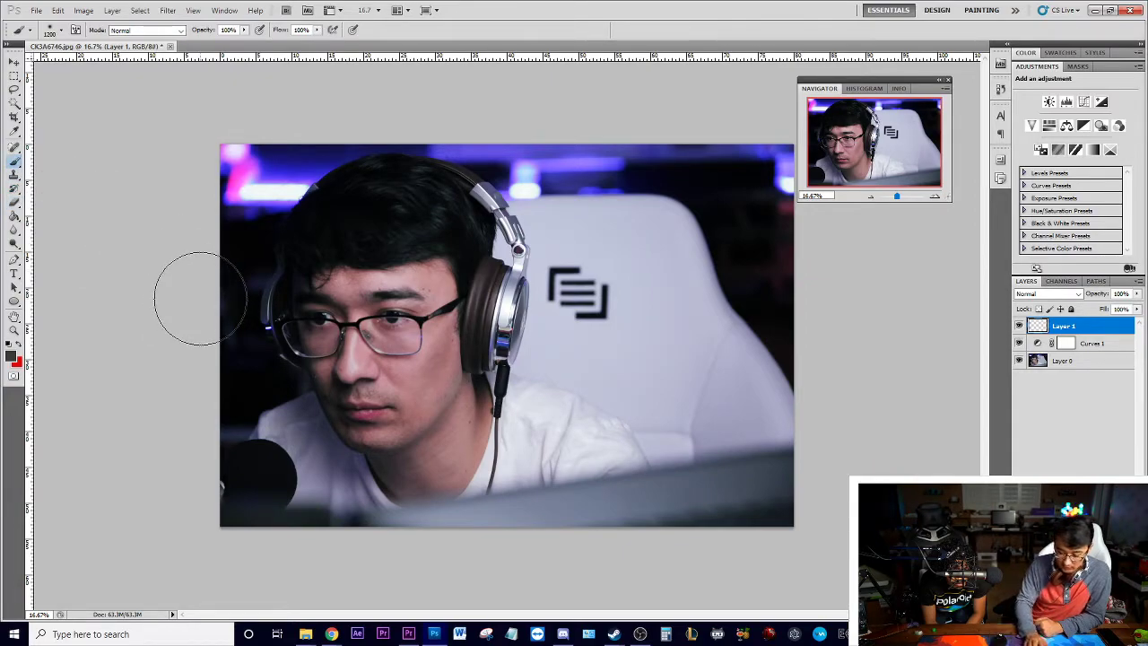
# Try enlarging and shrinking the brush in small increments.
pyautogui.press(']')
pyautogui.press(']')
pyautogui.press(']')
pyautogui.press(']')
pyautogui.press(']')
pyautogui.press(']')
pyautogui.press(']')
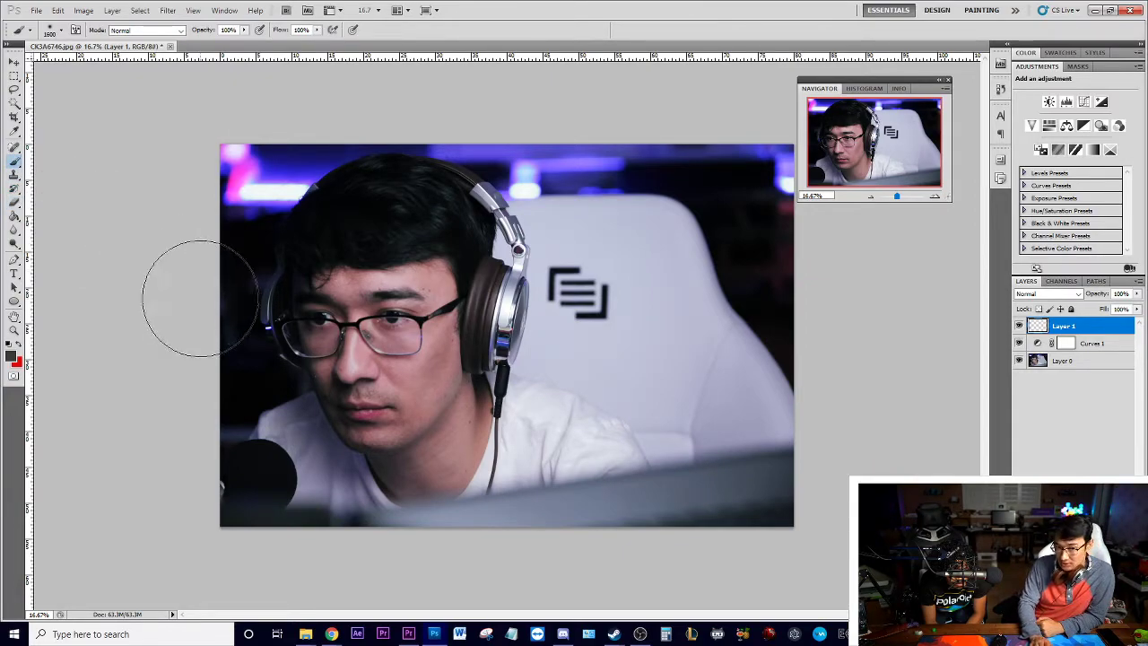
pyautogui.press('[')
pyautogui.press('[')
pyautogui.press('[')
pyautogui.press('[')
pyautogui.press('[')
pyautogui.press('[')
pyautogui.press('[')
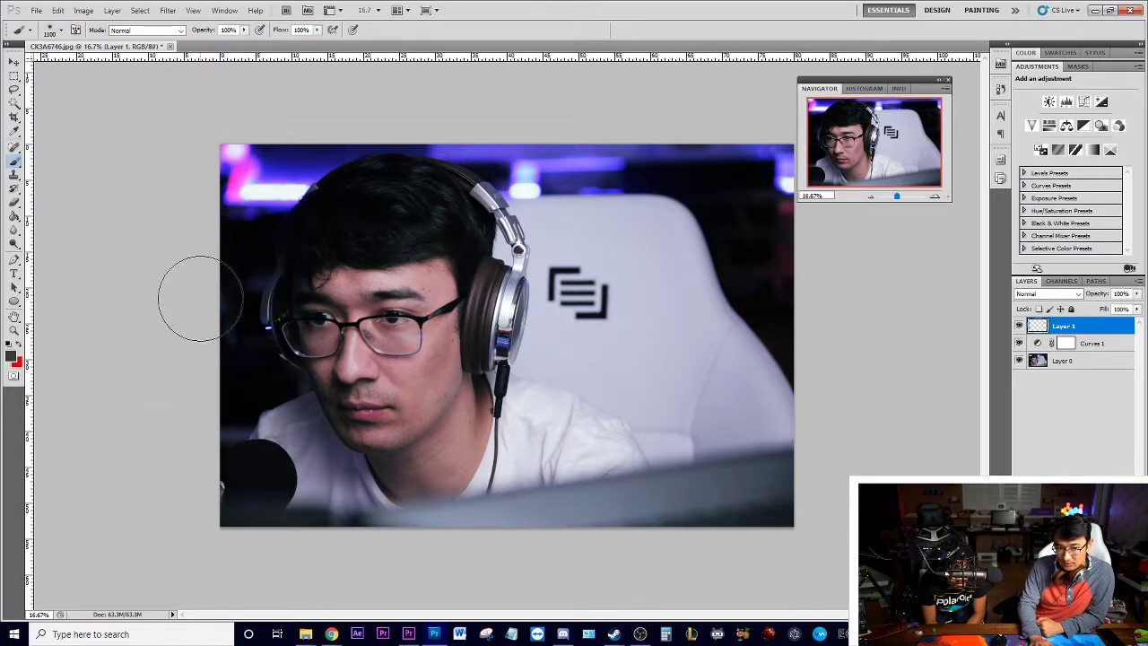
# Set the soft round brush's size to 2500 px.
pyautogui.click(52, 30)
pyautogui.moveTo(130, 62); pyautogui.dragTo(136, 62)
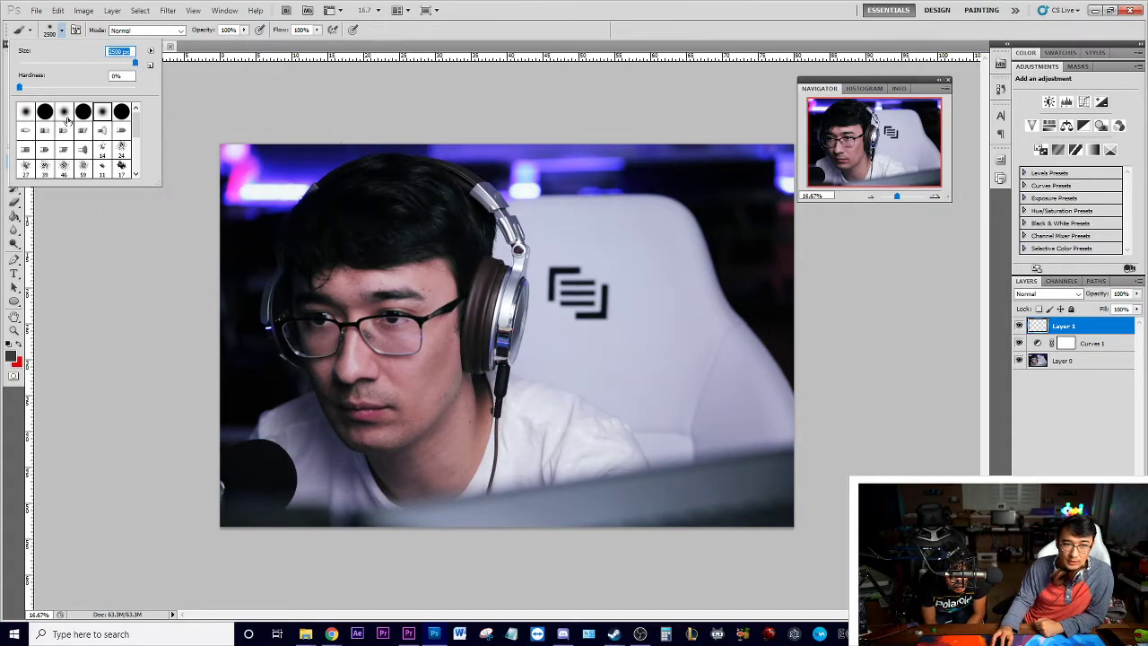
pyautogui.click(505, 36)
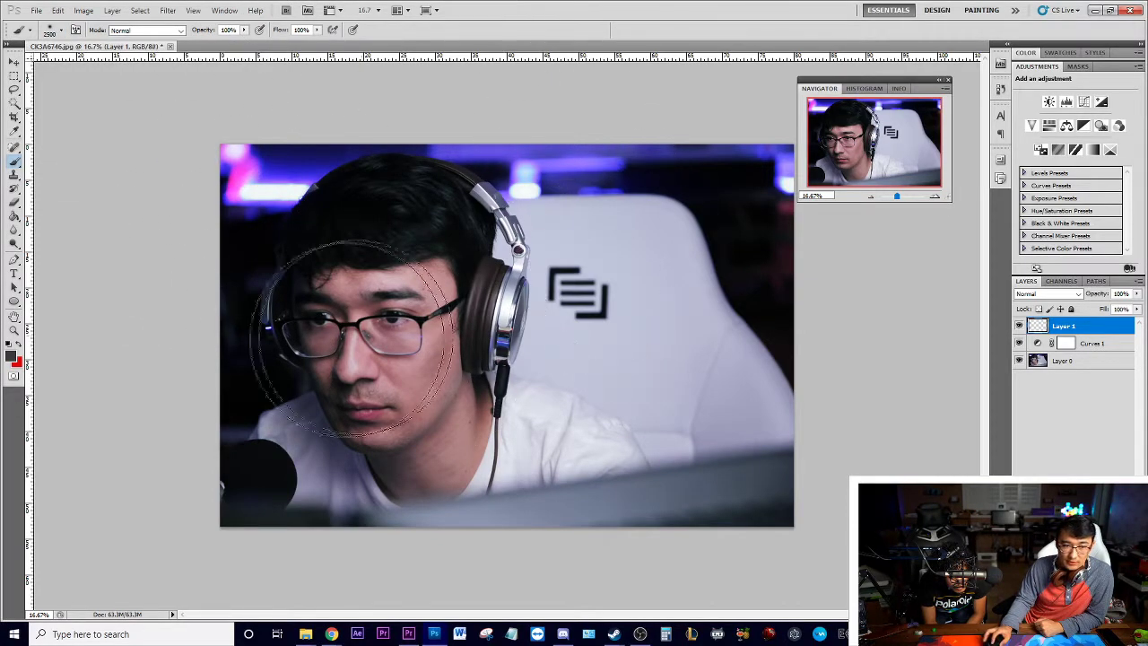
# Set the foreground color to a warm orange-yellow with H 42, S 99%, B 96%, and return to the Brush tool.
pyautogui.click(12, 357)
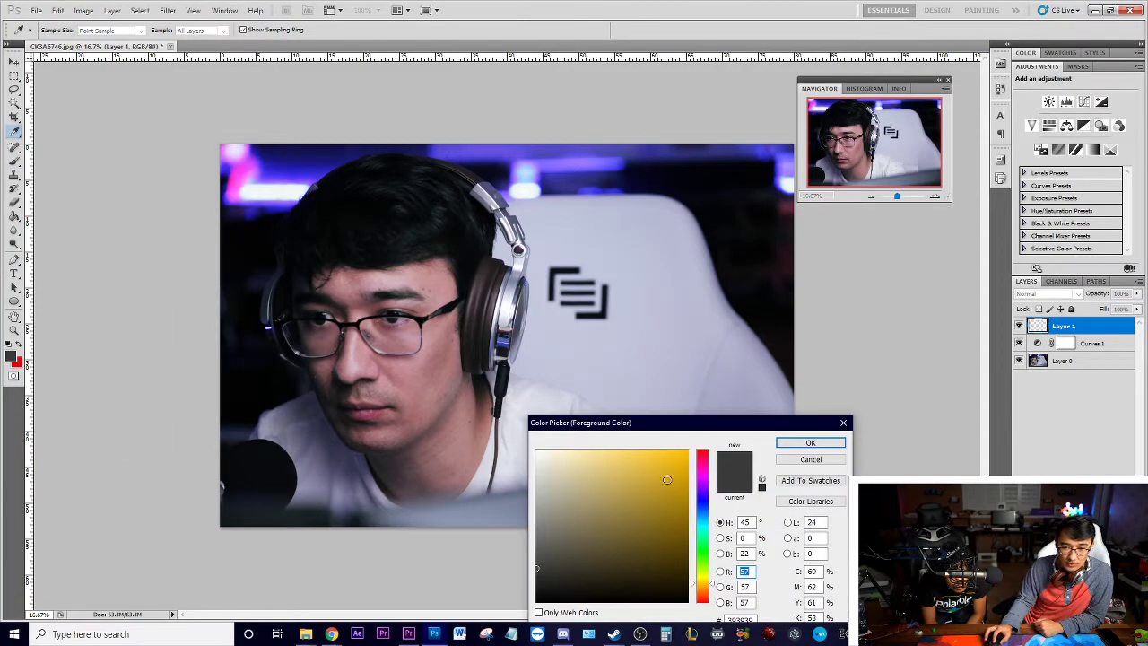
pyautogui.moveTo(686, 480); pyautogui.dragTo(683, 466)
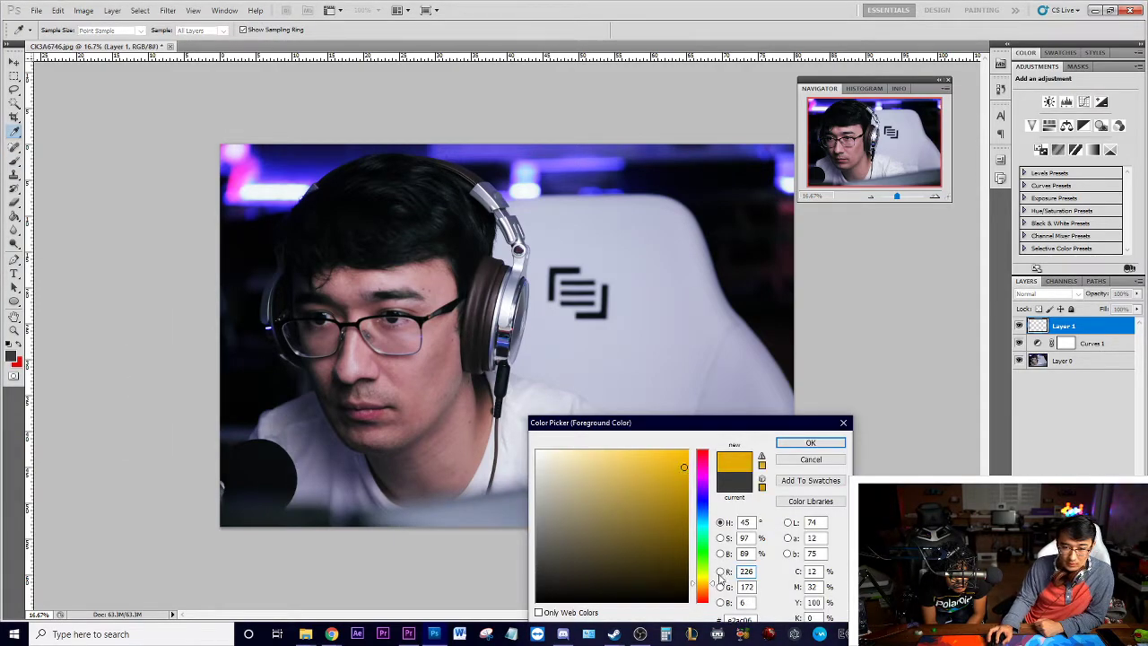
pyautogui.click(703, 584)
pyautogui.click(686, 456)
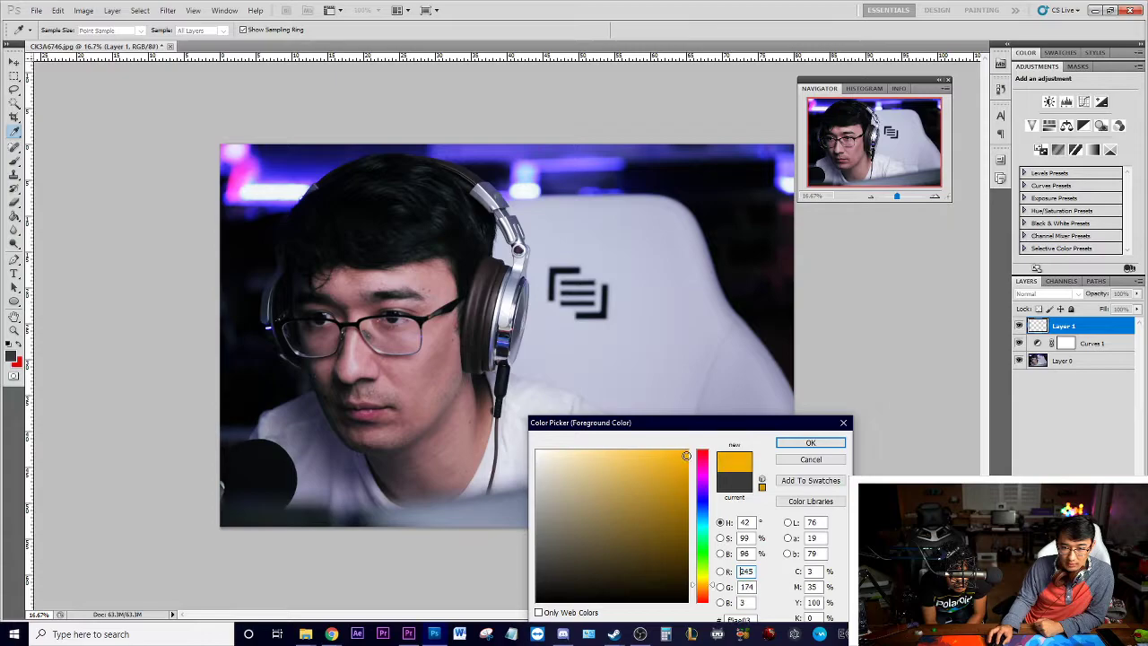
pyautogui.click(810, 442)
pyautogui.press('b')
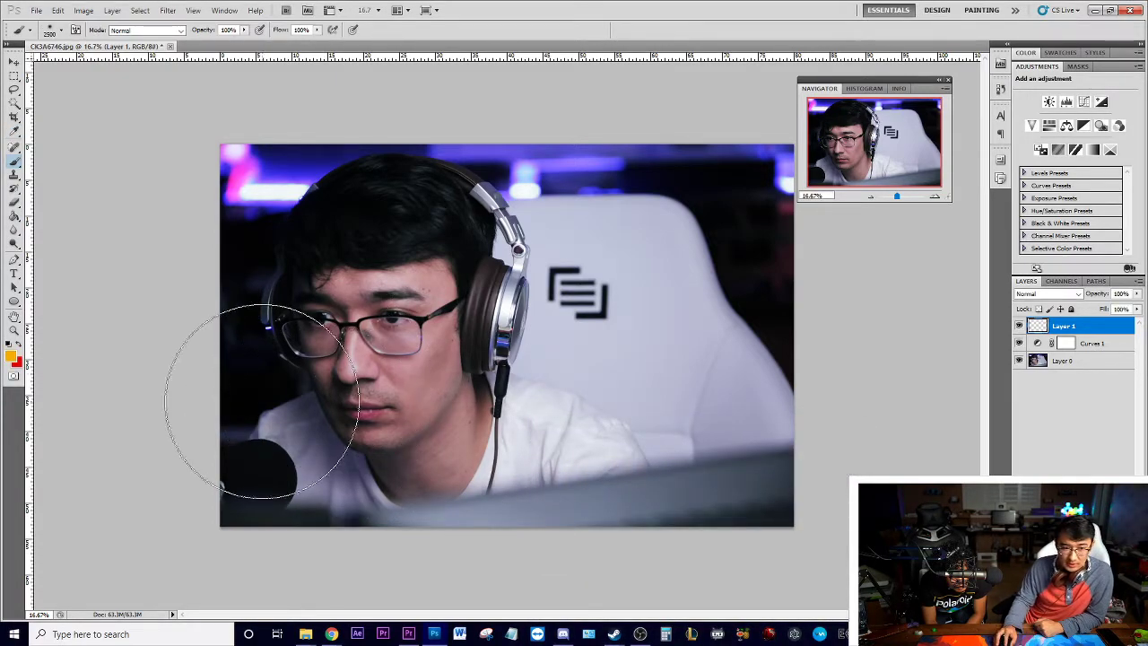
# Paint soft orange over the photo's lower-left corner and left edge on Layer 1.
pyautogui.click(241, 497)
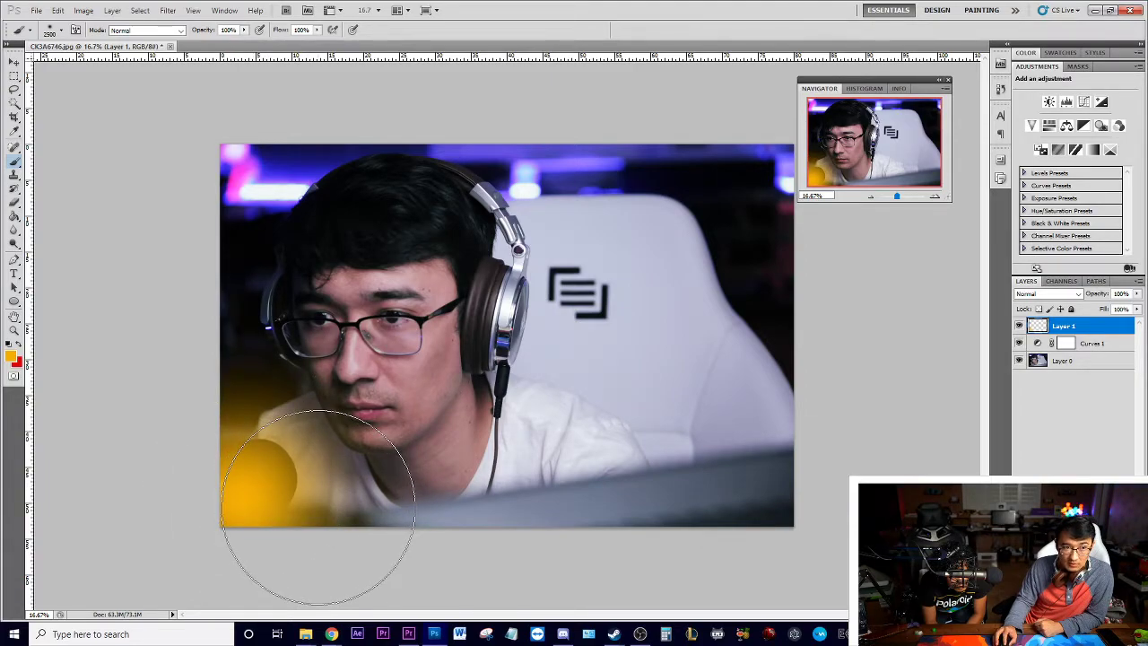
pyautogui.click(319, 504)
pyautogui.click(244, 445)
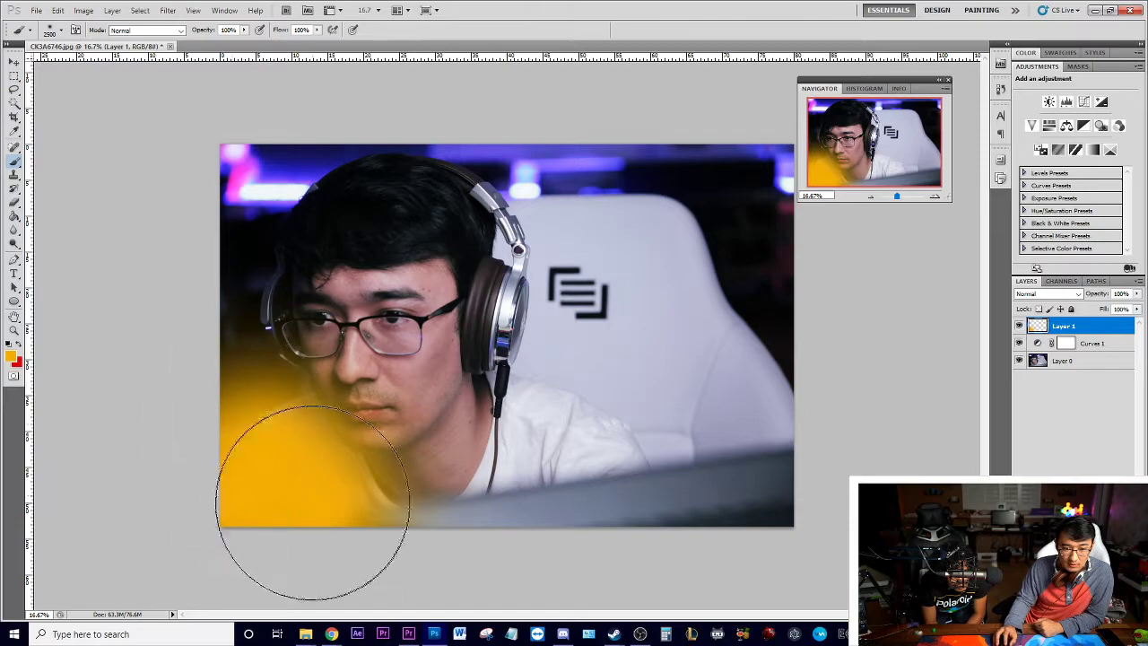
pyautogui.click(337, 536)
pyautogui.click(219, 400)
pyautogui.click(196, 359)
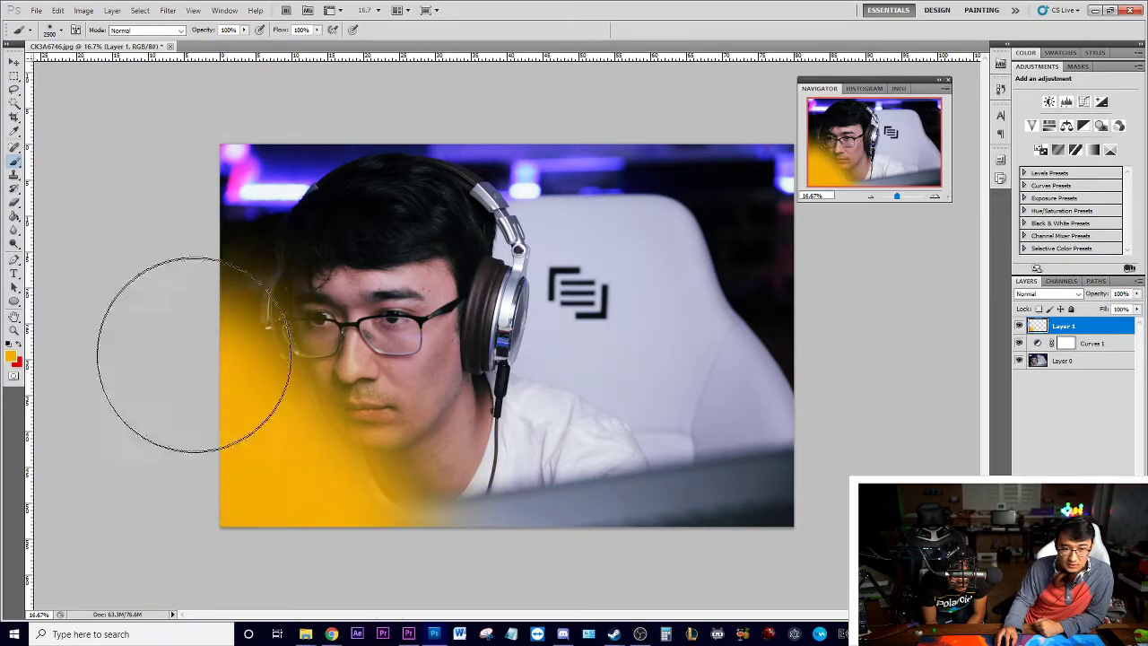
pyautogui.click(195, 358)
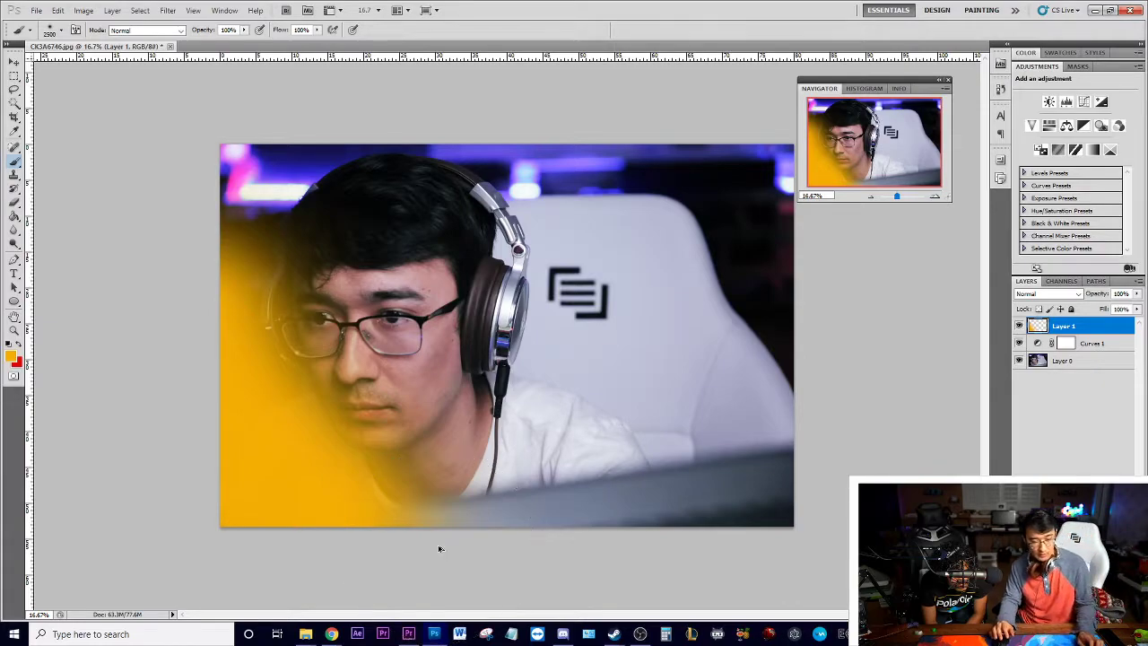
# Undo the orange strokes on the photo's left side, restore them for comparison, and undo them again.
pyautogui.hotkey('ctrl', 'alt', 'z')
pyautogui.hotkey('ctrl', 'alt', 'z')
pyautogui.hotkey('ctrl', 'alt', 'z')
pyautogui.hotkey('ctrl', 'alt', 'z')
pyautogui.hotkey('ctrl', 'alt', 'z')
pyautogui.hotkey('ctrl', 'alt', 'z')
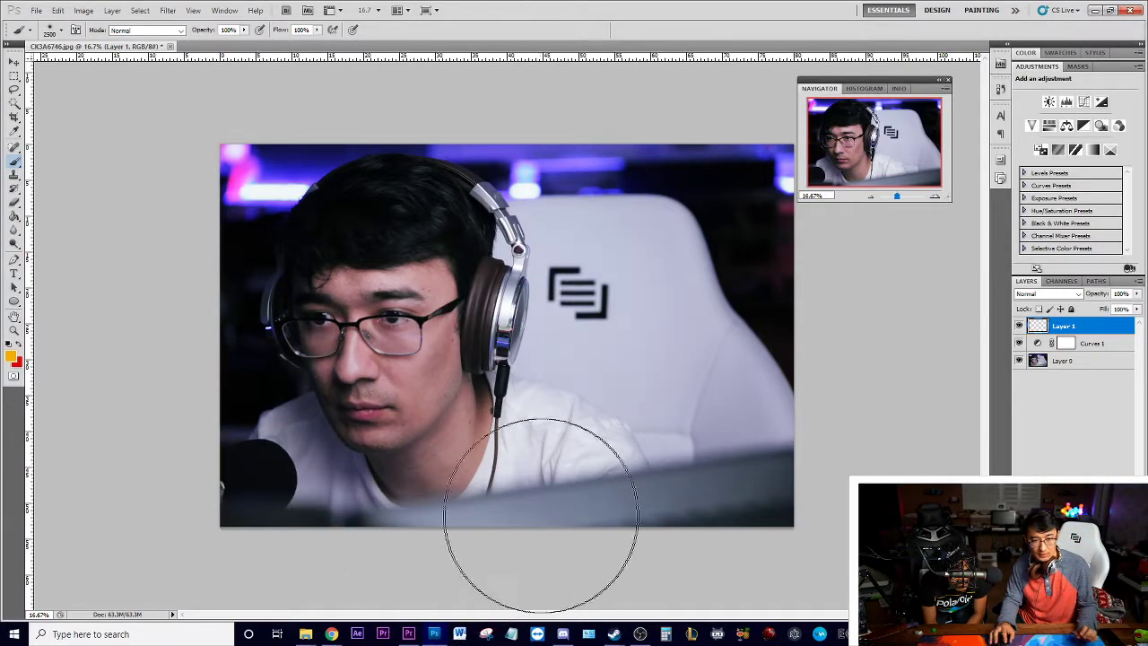
pyautogui.hotkey('ctrl', 'z')
pyautogui.hotkey('ctrl', 'z')
pyautogui.hotkey('ctrl', 'z')
pyautogui.hotkey('ctrl', 'z')
pyautogui.hotkey('ctrl', 'z')
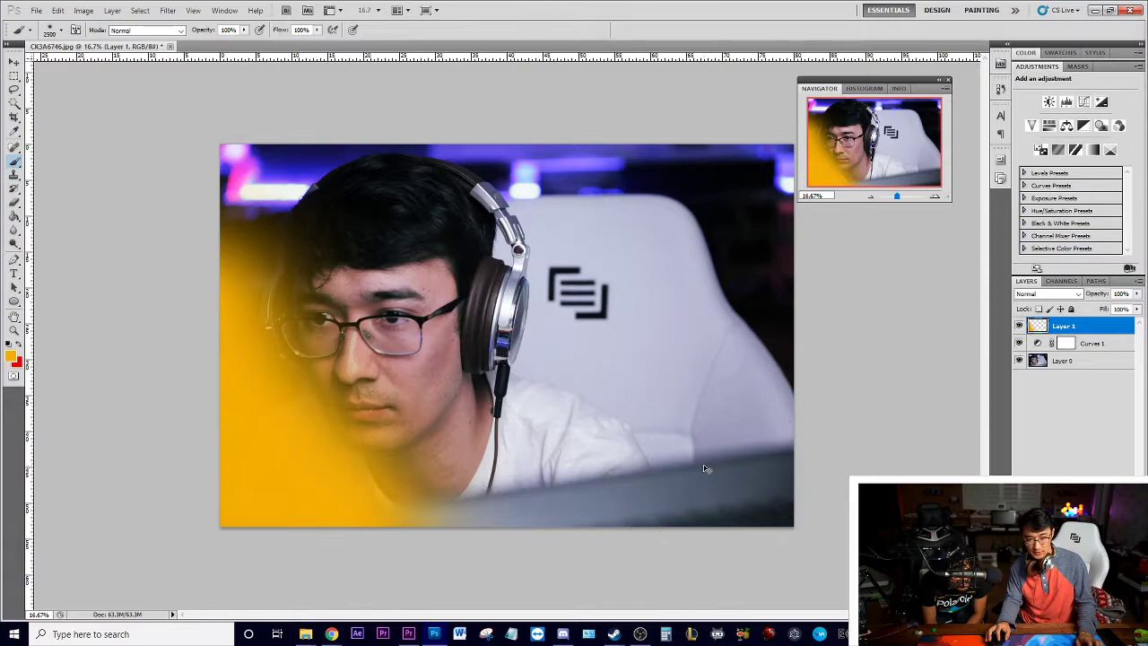
pyautogui.hotkey('ctrl', 'z')
pyautogui.hotkey('ctrl', 'z')
pyautogui.hotkey('ctrl', 'z')
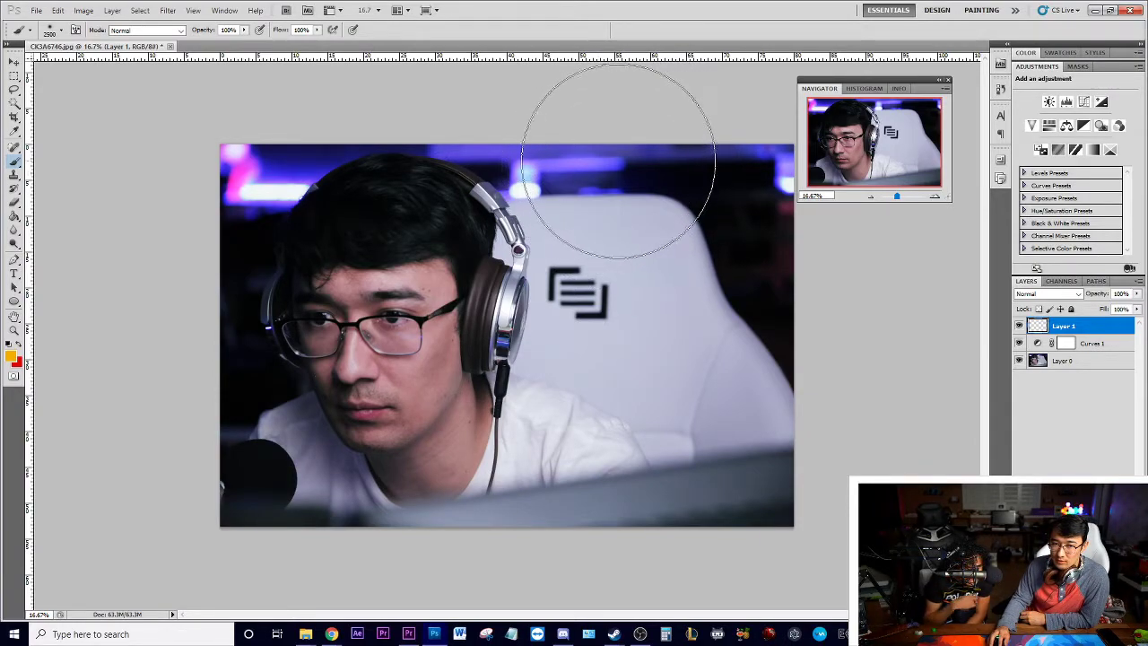
# Paint soft orange over the chair and background on the photo's right side on Layer 1, keeping the same foreground color.
pyautogui.moveTo(569, 146)
pyautogui.mouseDown()
pyautogui.moveTo(598, 157)
pyautogui.moveTo(608, 258)
pyautogui.moveTo(743, 343)
pyautogui.moveTo(774, 396)
pyautogui.moveTo(802, 342)
pyautogui.moveTo(781, 266)
pyautogui.moveTo(743, 188)
pyautogui.moveTo(711, 176)
pyautogui.moveTo(757, 271)
pyautogui.mouseUp()
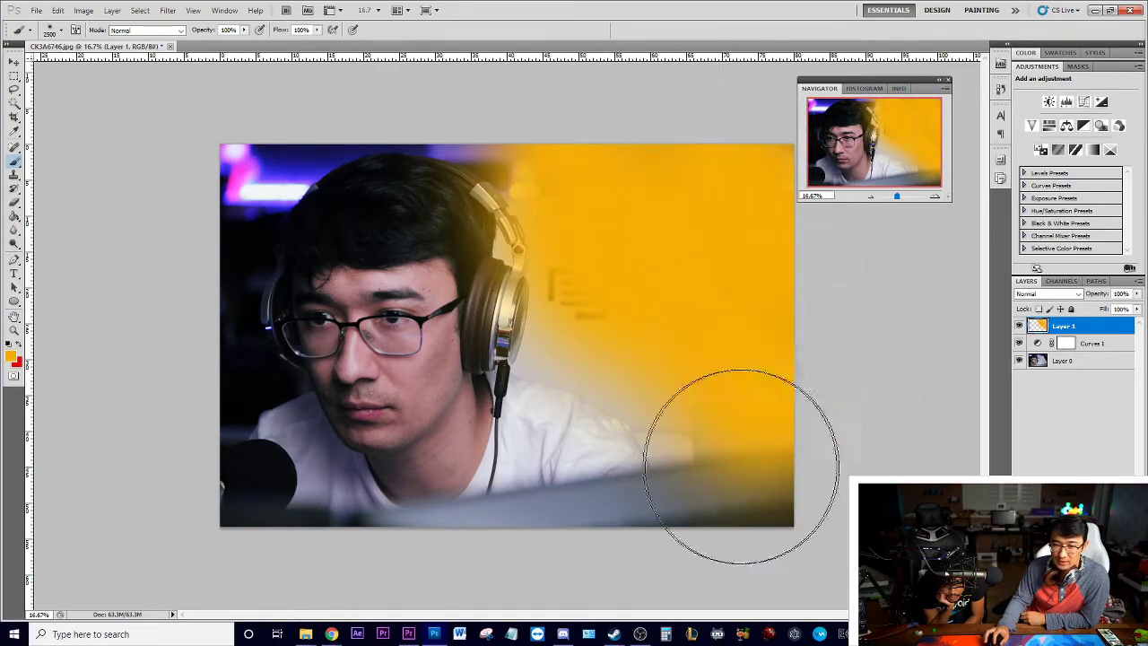
pyautogui.click(11, 357)
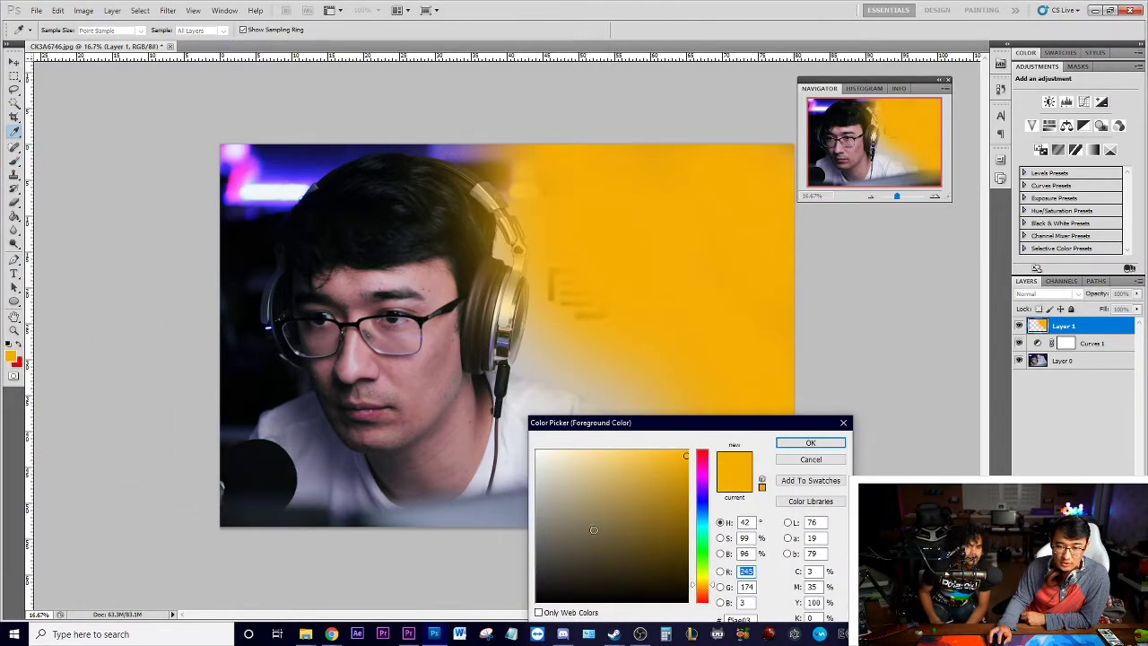
pyautogui.click(810, 442)
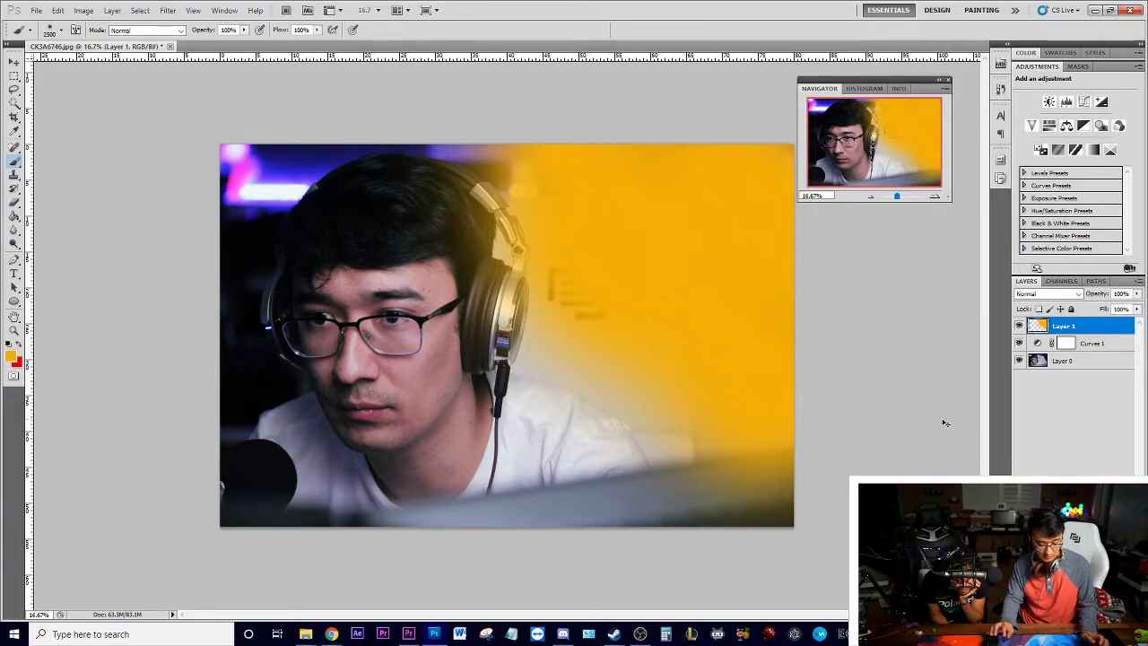
# Add a new layer above Layer 1 and set the brush's foreground color to bright blue with H 195, S 98%, B 100%.
pyautogui.hotkey('ctrl', 'shift', 'n')
pyautogui.click(863, 275)
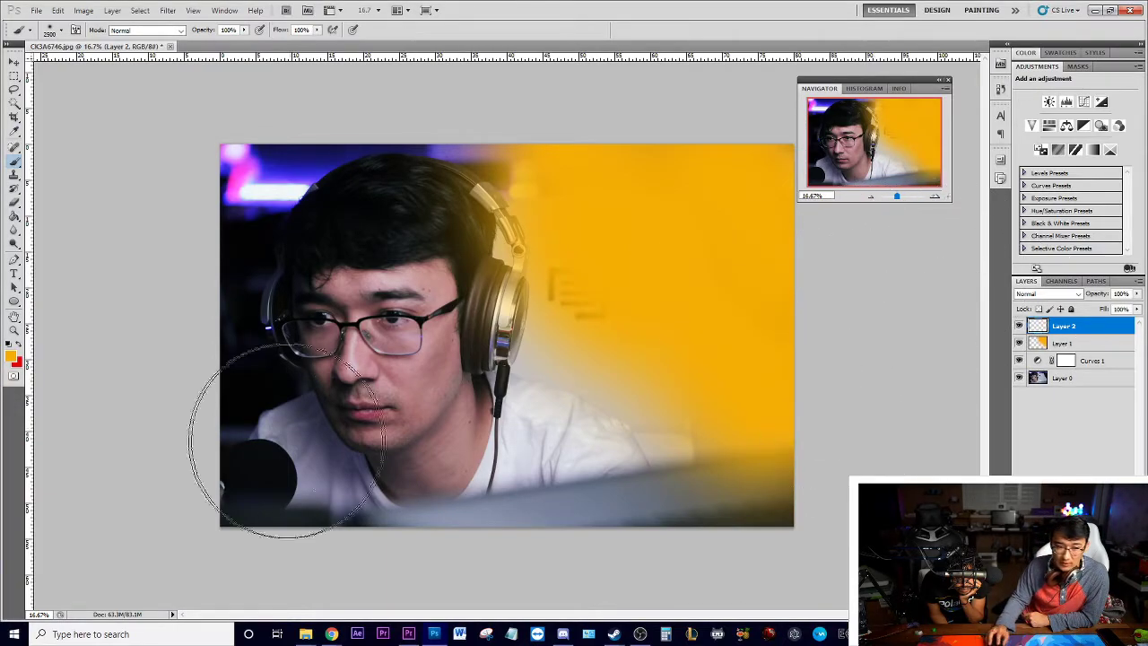
pyautogui.click(14, 359)
pyautogui.moveTo(704, 529); pyautogui.dragTo(706, 514)
pyautogui.moveTo(687, 454); pyautogui.dragTo(686, 450)
pyautogui.moveTo(705, 515); pyautogui.dragTo(706, 524)
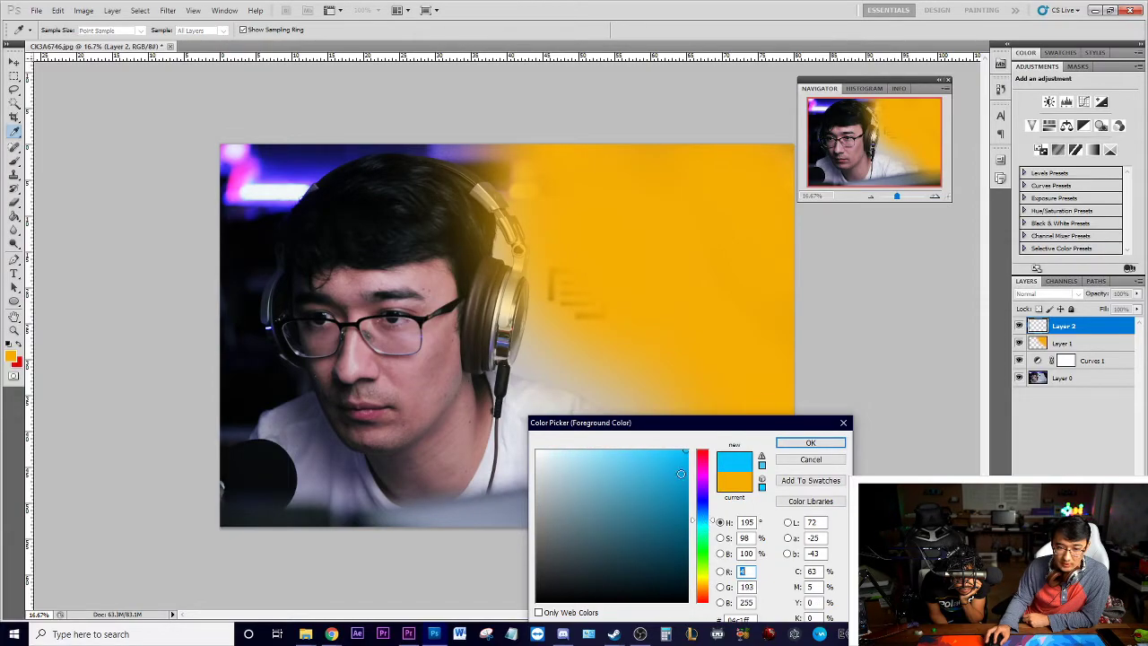
pyautogui.click(809, 443)
pyautogui.press('b')
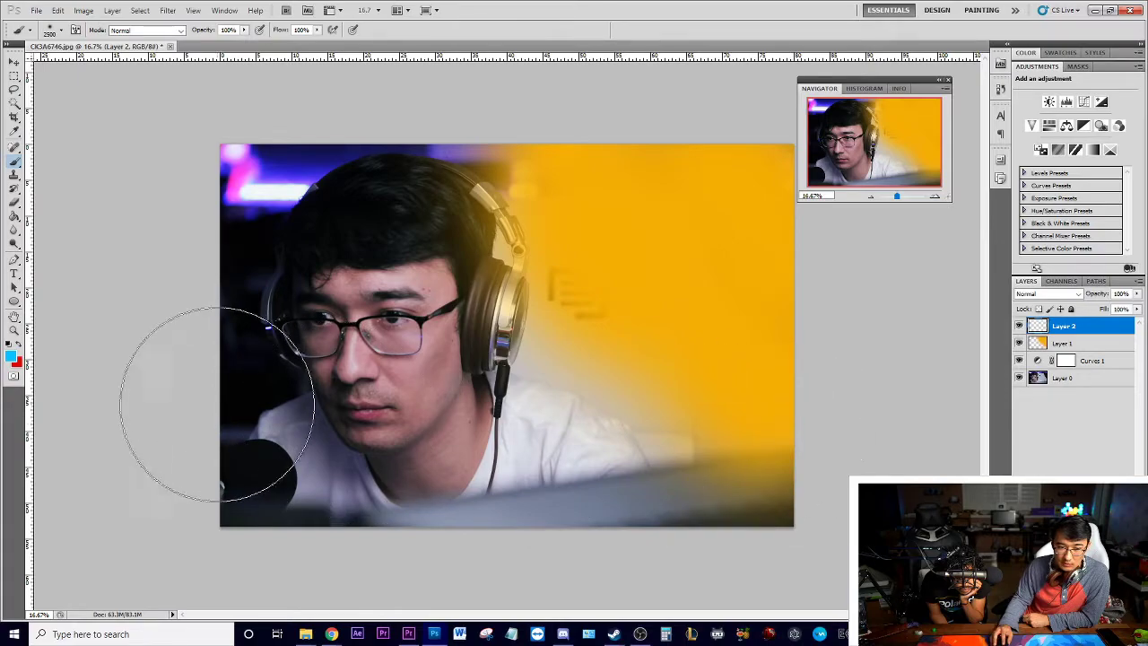
# Paint soft blue over the photo's left edge, lower-left corner and bottom edge on Layer 2.
pyautogui.moveTo(171, 390)
pyautogui.mouseDown()
pyautogui.moveTo(185, 464)
pyautogui.moveTo(228, 518)
pyautogui.moveTo(314, 564)
pyautogui.moveTo(510, 606)
pyautogui.mouseUp()
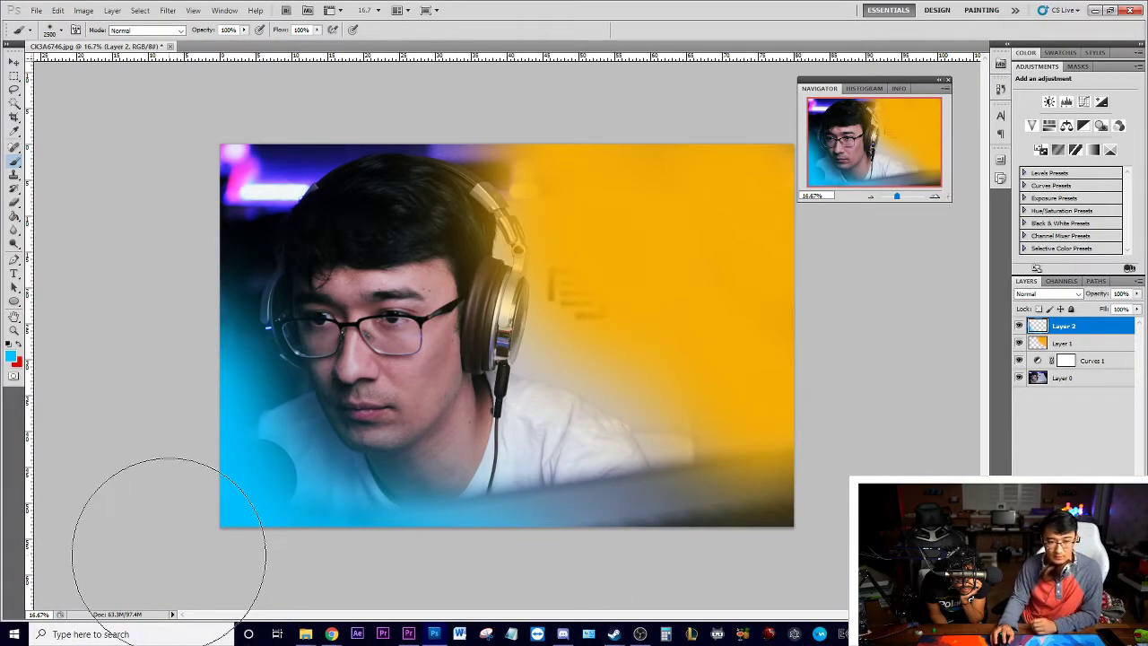
pyautogui.click(1137, 294)
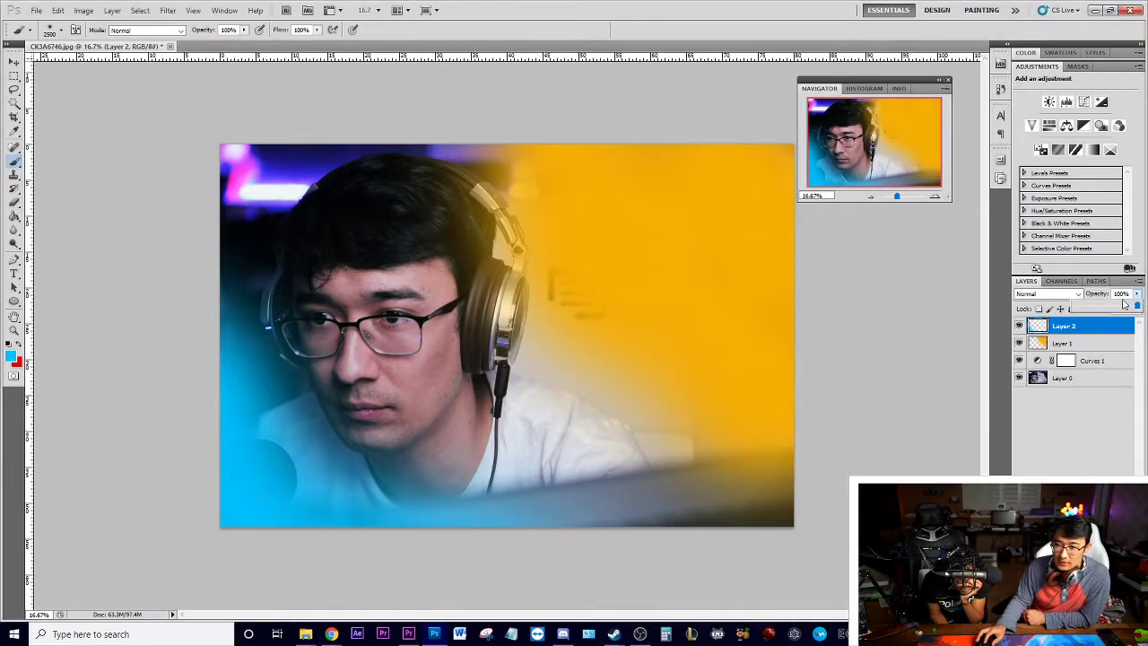
pyautogui.click(1111, 394)
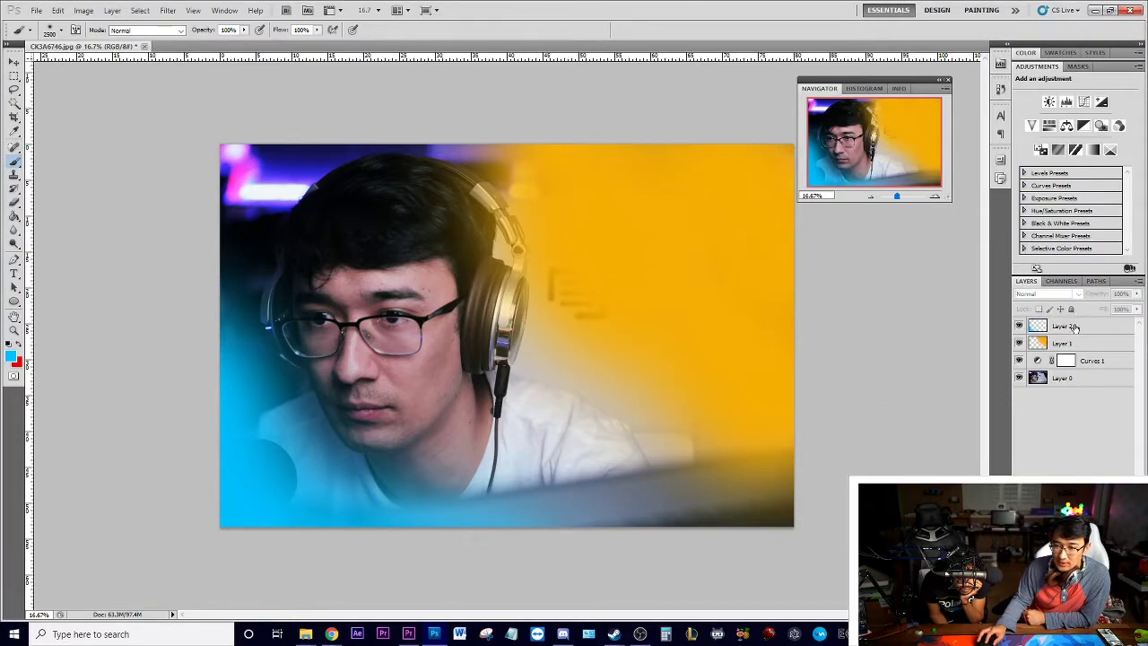
# Try the Lighten blend mode on Layer 2, and settle on Screen.
pyautogui.click(1075, 327)
pyautogui.click(1078, 294)
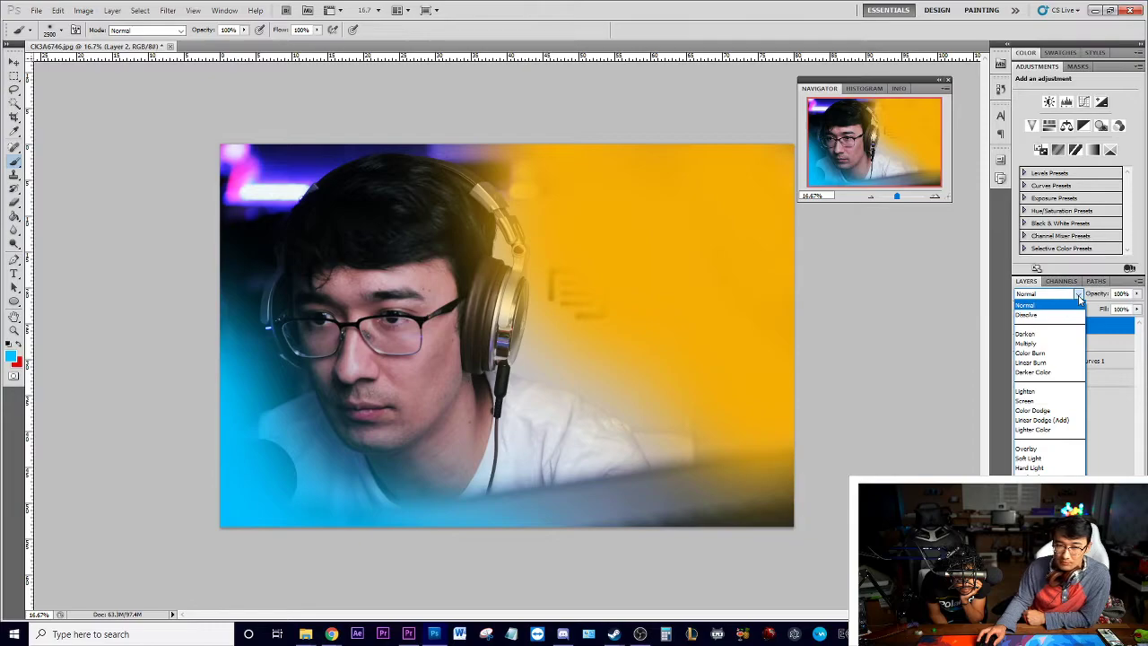
pyautogui.click(1040, 392)
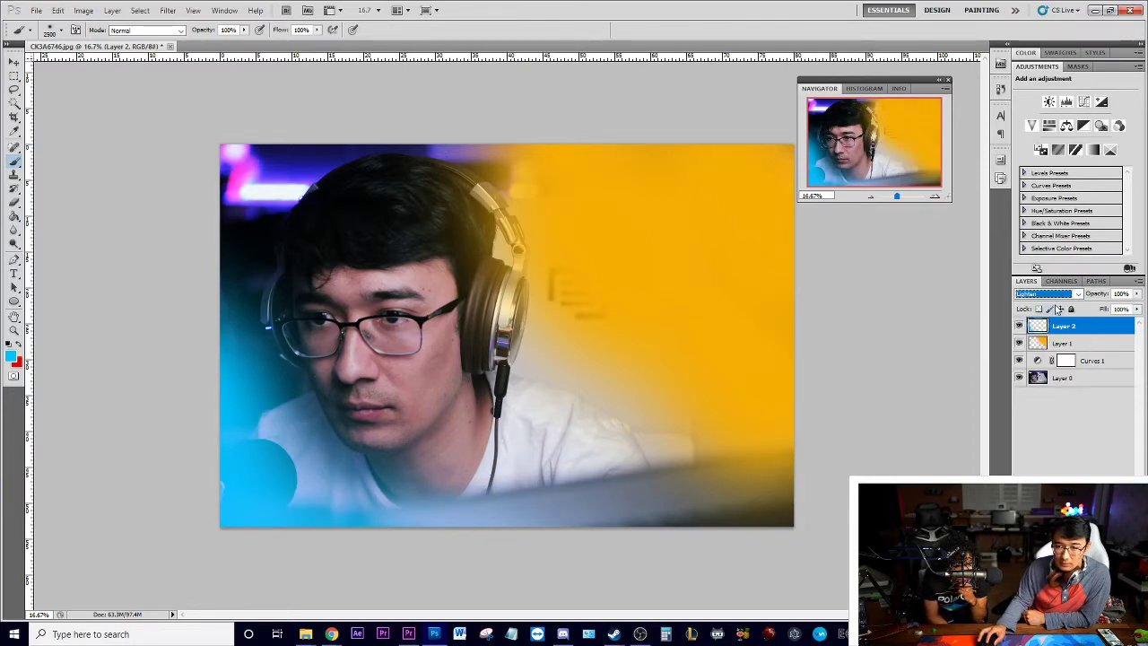
pyautogui.click(1060, 296)
pyautogui.click(1045, 404)
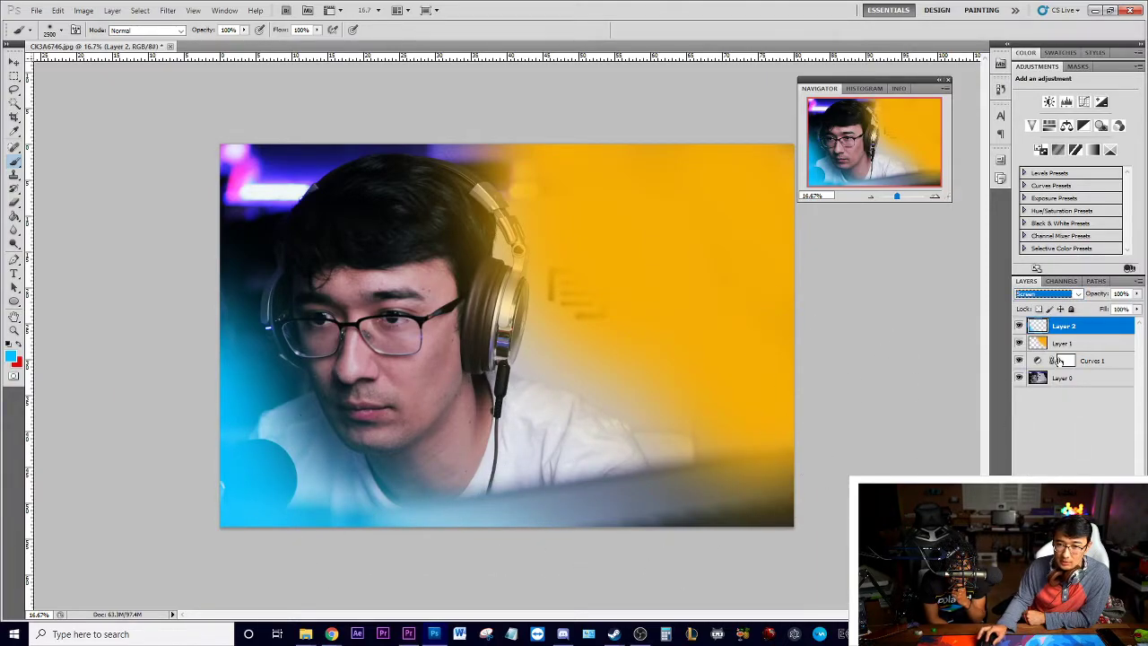
# Set Layer 1's blend mode to Screen and lower its opacity to soften the orange.
pyautogui.click(1076, 345)
pyautogui.click(1087, 296)
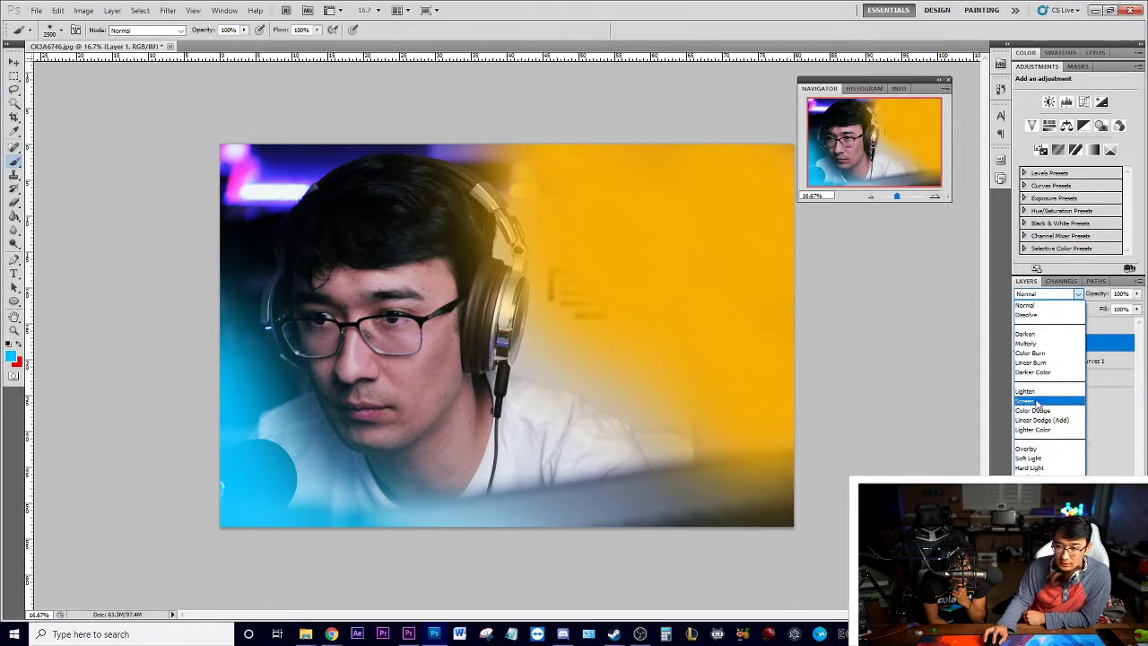
pyautogui.click(1037, 403)
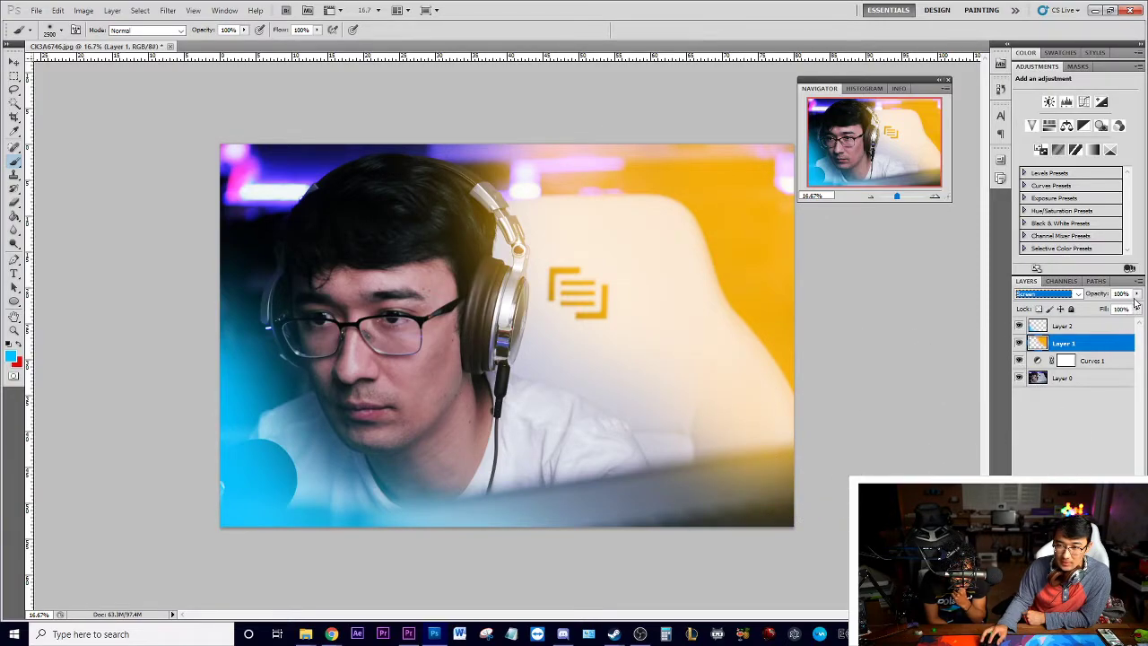
pyautogui.click(1136, 295)
pyautogui.moveTo(1126, 310); pyautogui.dragTo(1106, 306)
# Lower the opacity of the blue paint on Layer 2 to 16%.
pyautogui.click(1083, 332)
pyautogui.click(1082, 330)
pyautogui.click(1136, 294)
pyautogui.moveTo(1127, 305); pyautogui.dragTo(1084, 310)
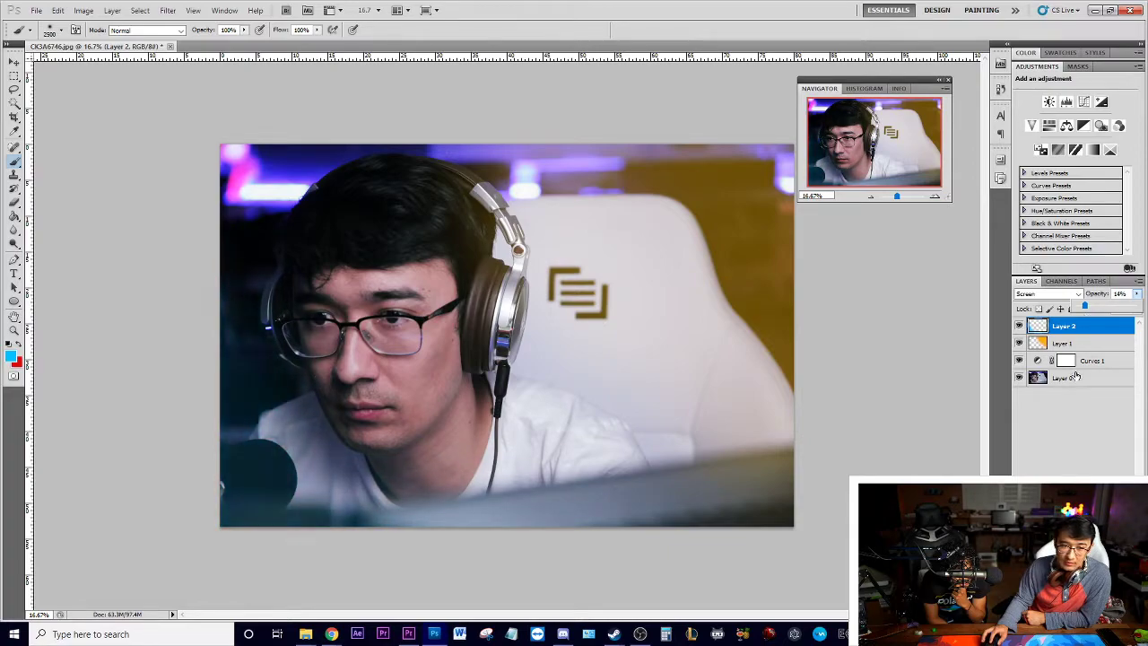
# Lower the opacity of the orange paint on Layer 1 to 30%.
pyautogui.click(1094, 344)
pyautogui.click(1137, 295)
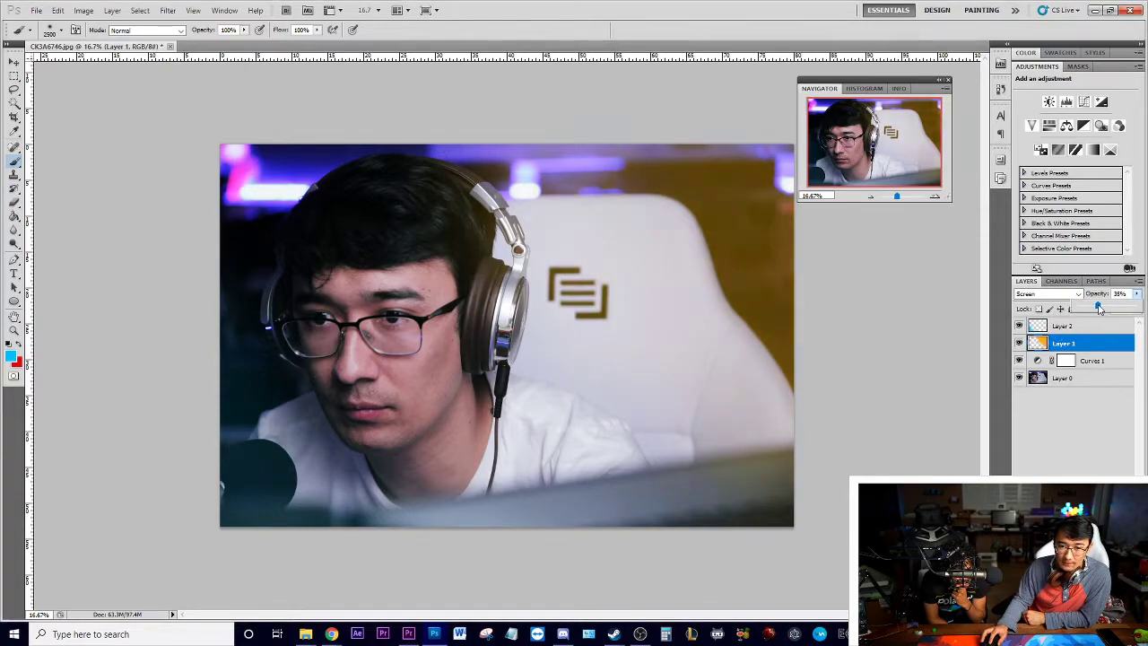
pyautogui.moveTo(1096, 307); pyautogui.dragTo(1096, 309)
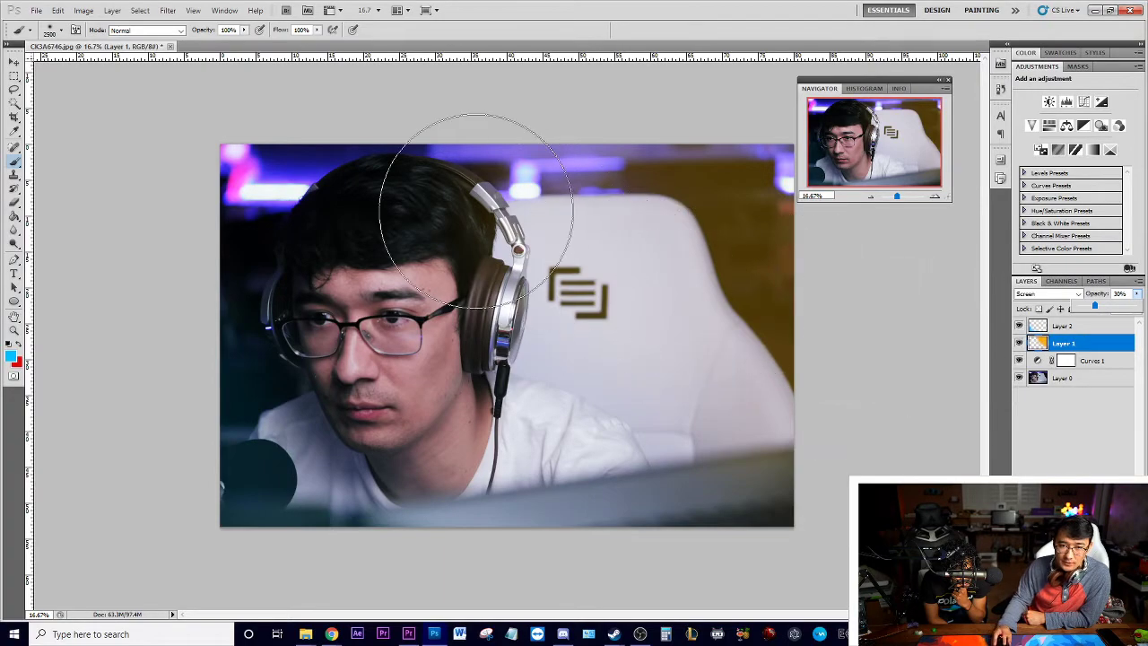
# Test a blue dab over the headphones on Layer 1, undo it, and set the foreground color to orange-yellow with H 45, S 99%, B 100%.
pyautogui.click(504, 278)
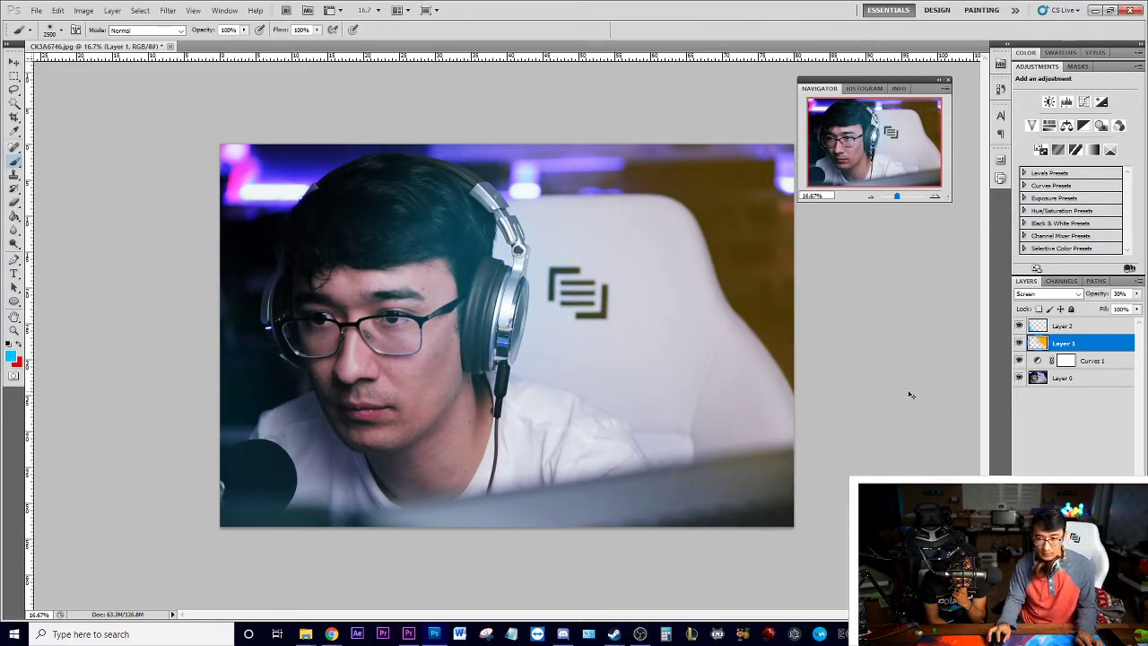
pyautogui.hotkey('ctrl', 'z')
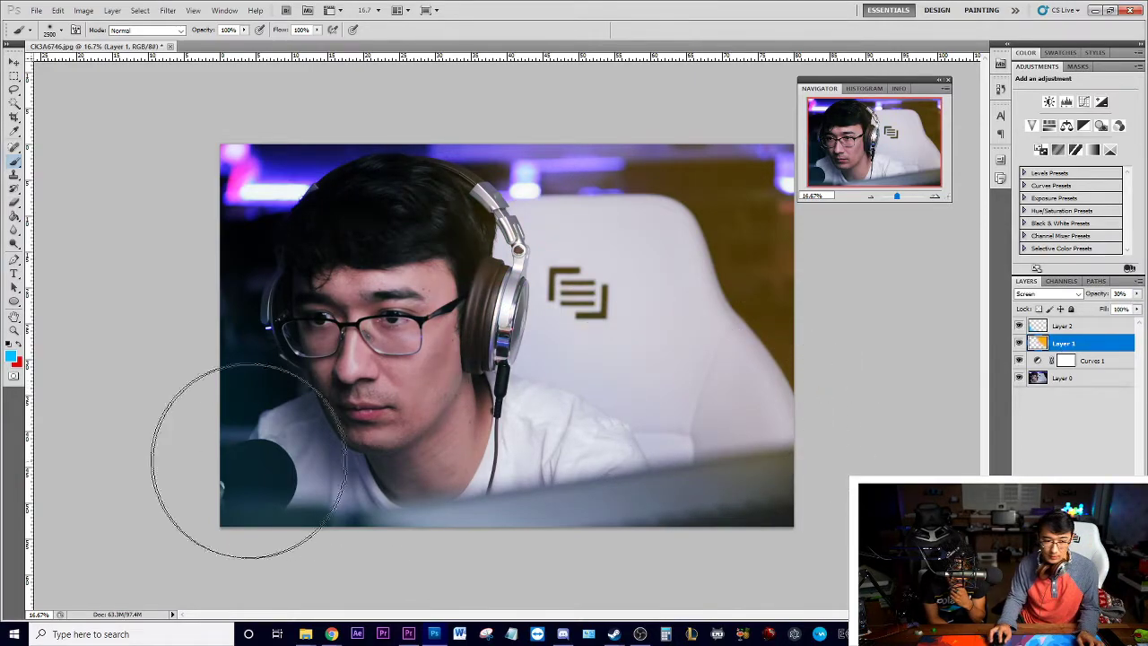
pyautogui.click(11, 358)
pyautogui.moveTo(703, 576); pyautogui.dragTo(703, 583)
pyautogui.click(822, 447)
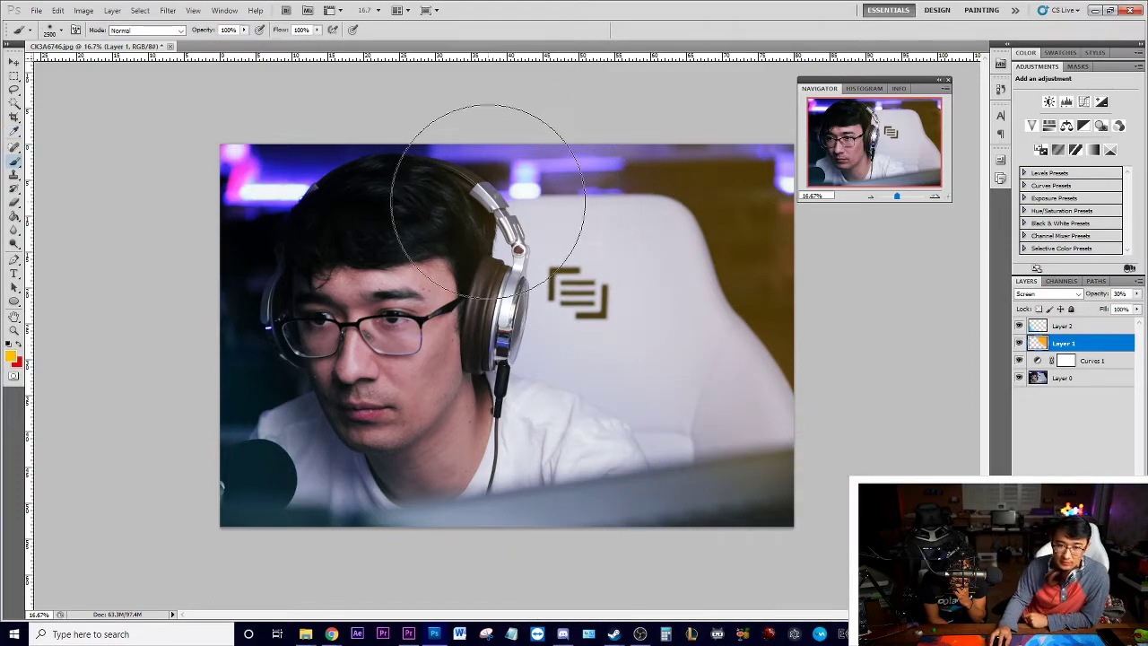
pyautogui.moveTo(485, 202)
pyautogui.mouseDown()
pyautogui.moveTo(593, 362)
pyautogui.moveTo(730, 349)
pyautogui.mouseUp()
pyautogui.click(428, 321)
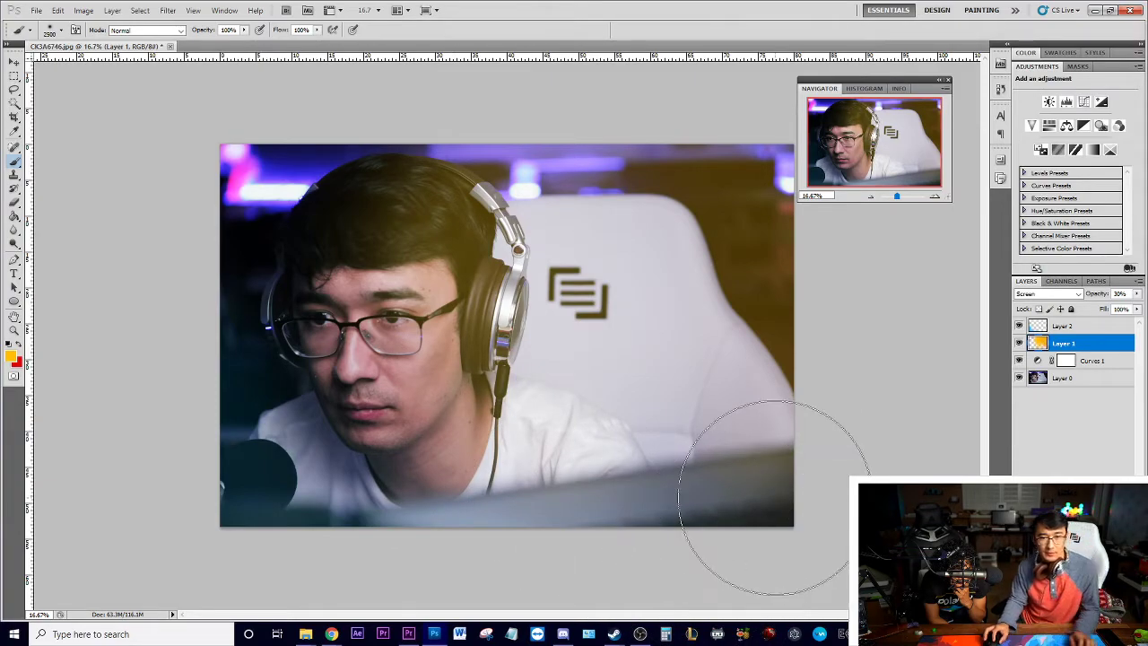
pyautogui.hotkey('ctrl', 'z')
pyautogui.hotkey('ctrl', 'alt', 'z')
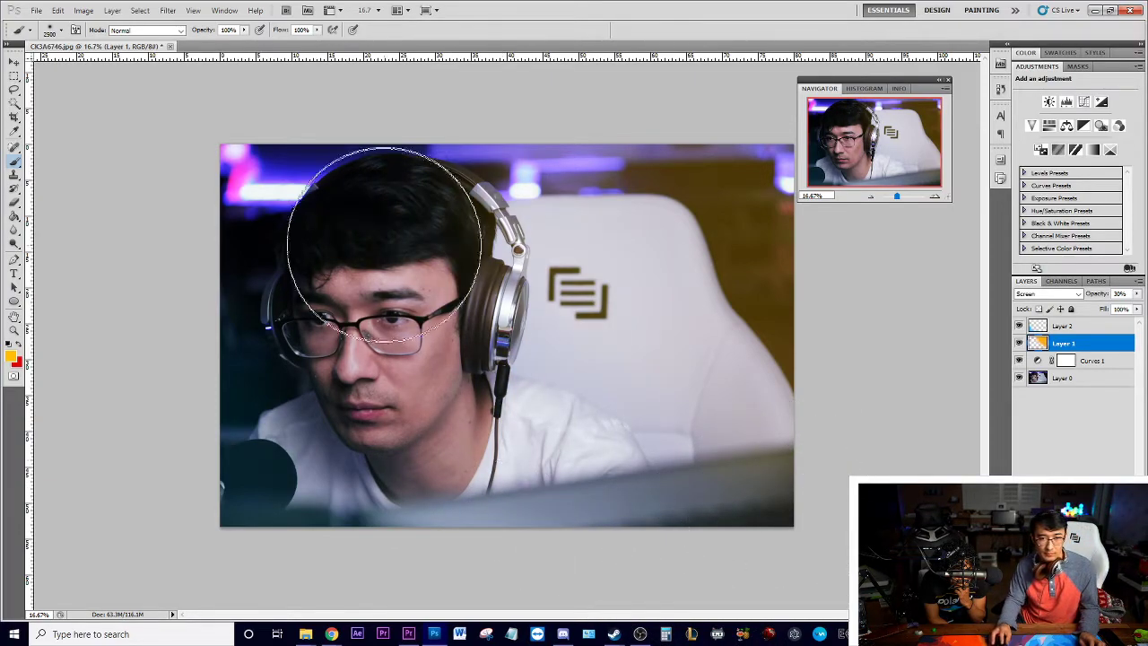
# Paint soft orange over the hair and the photo's lower-right area on Layer 1, and lower the layer's opacity to 17%.
pyautogui.moveTo(430, 246); pyautogui.dragTo(606, 405)
pyautogui.moveTo(672, 538); pyautogui.dragTo(736, 436)
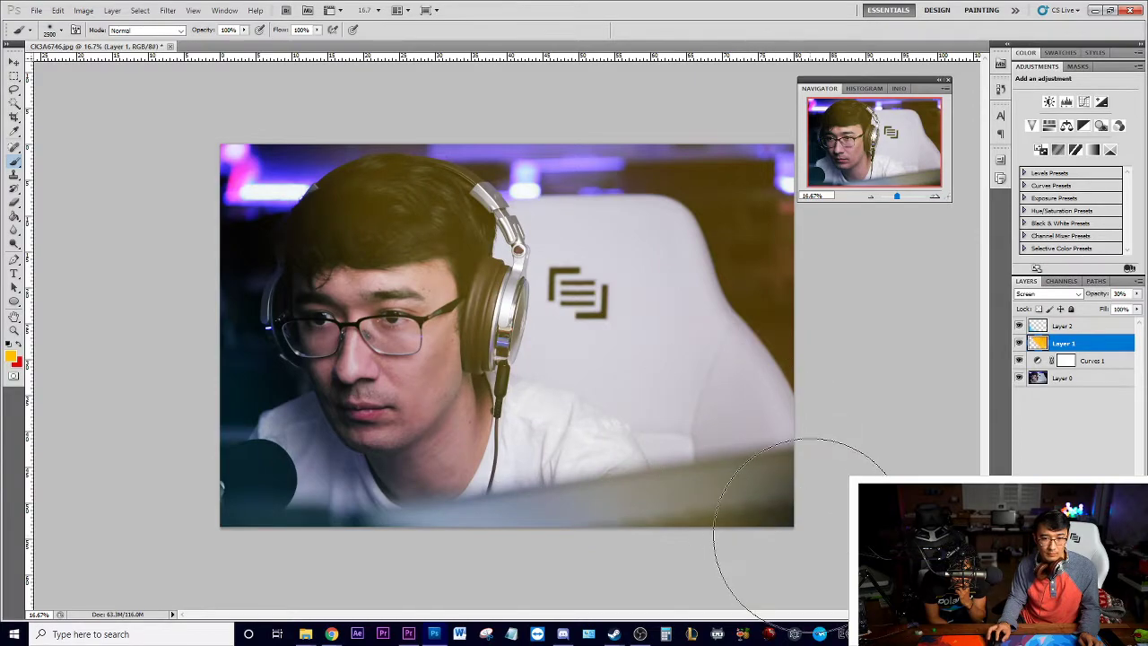
pyautogui.click(1135, 293)
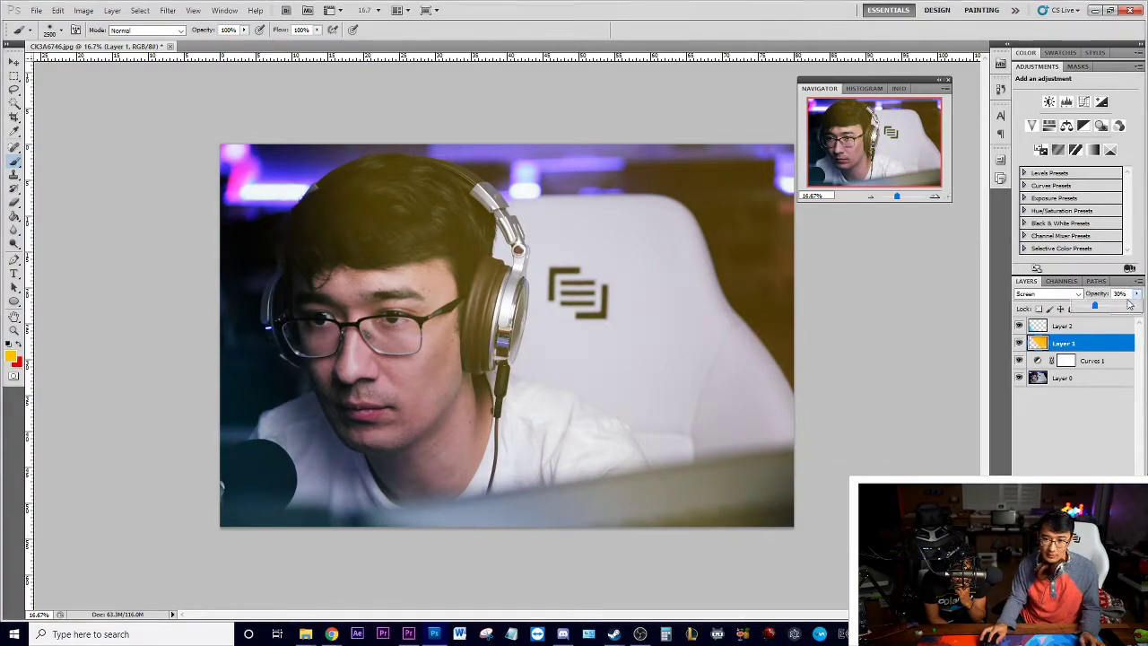
pyautogui.moveTo(1090, 307); pyautogui.dragTo(1088, 308)
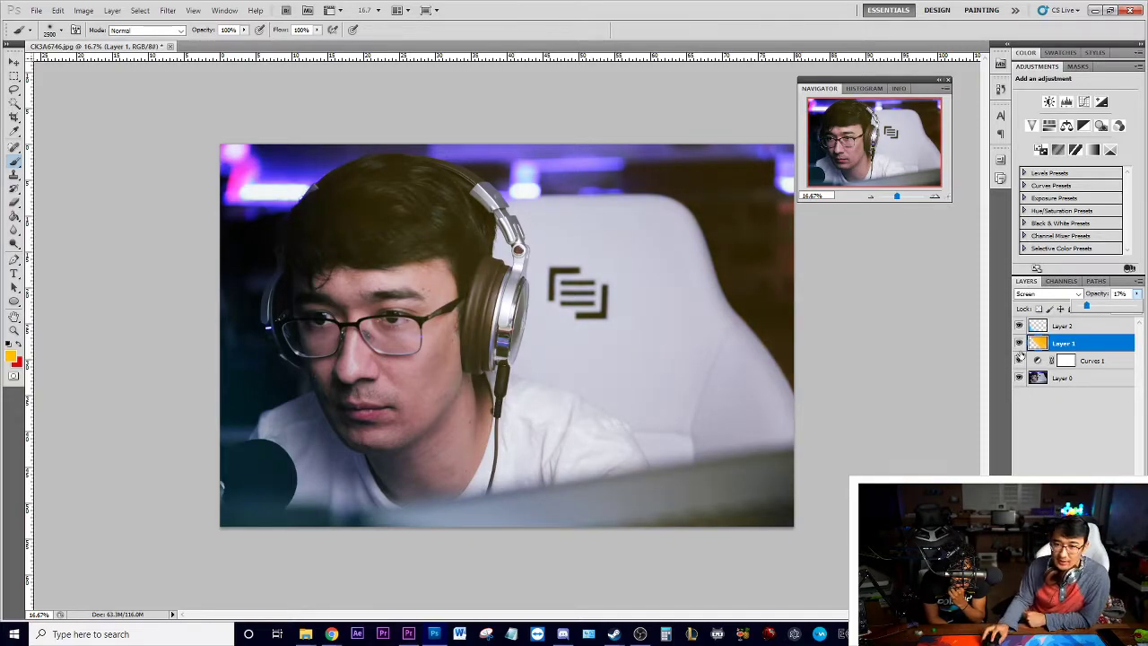
# Hide and show the painted Layers 1 and 2 to compare the photo with and without the color tint.
pyautogui.click(1019, 343)
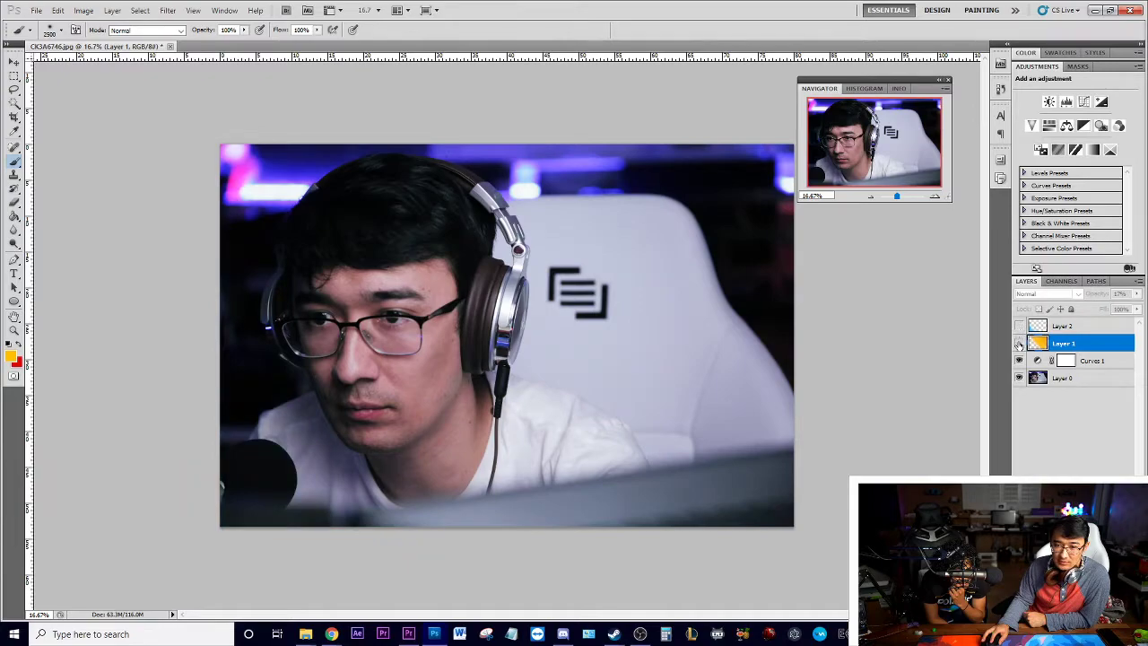
pyautogui.click(1019, 343)
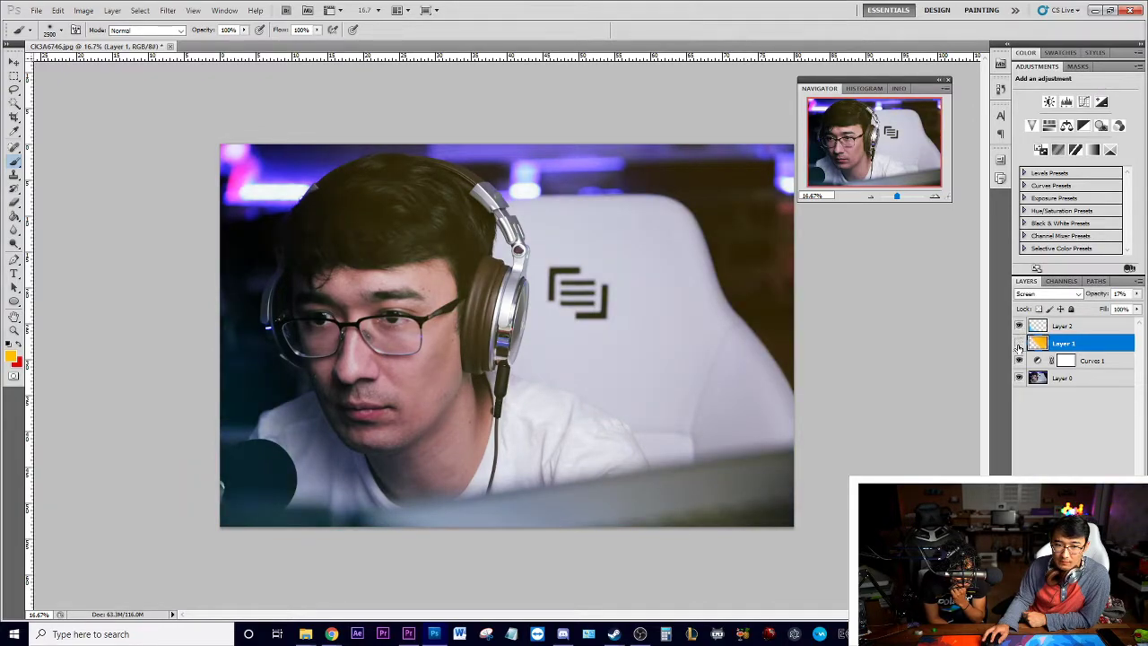
pyautogui.click(1018, 343)
pyautogui.click(1019, 344)
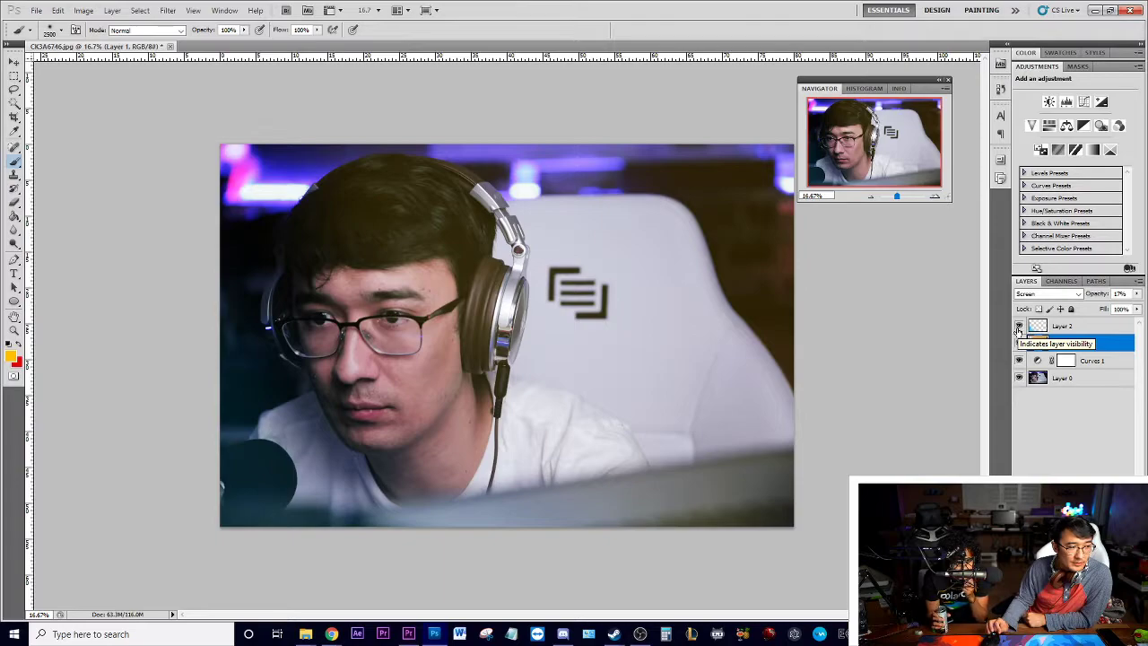
# Lower Layer 1's opacity to 11% and deselect all layers.
pyautogui.click(1136, 294)
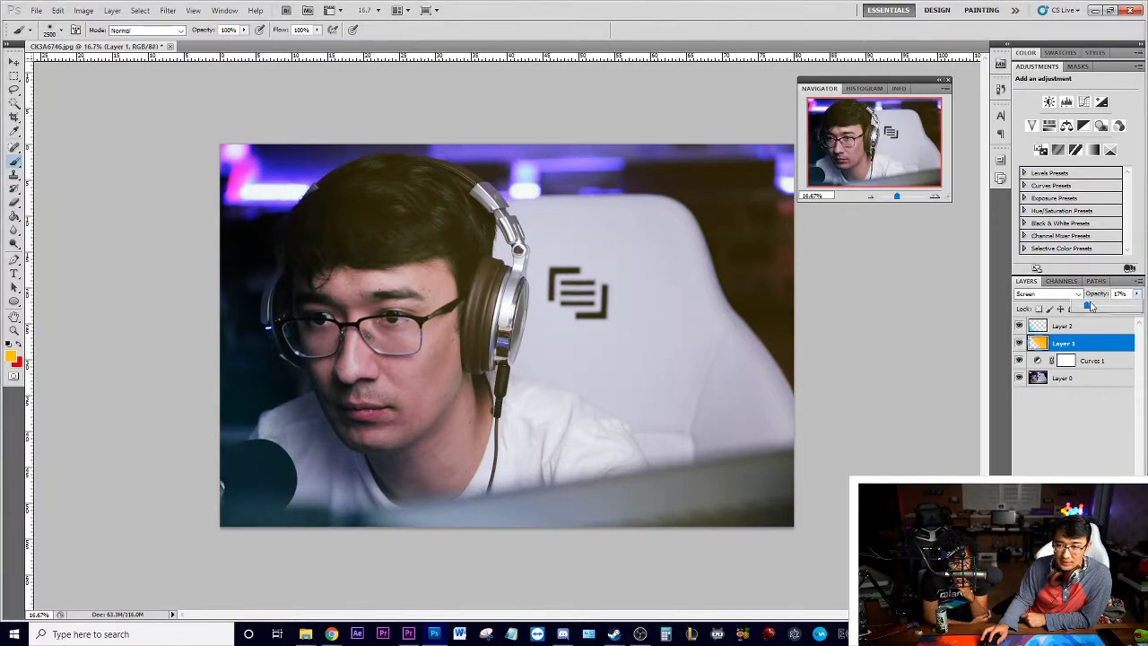
pyautogui.moveTo(1085, 308); pyautogui.dragTo(1083, 307)
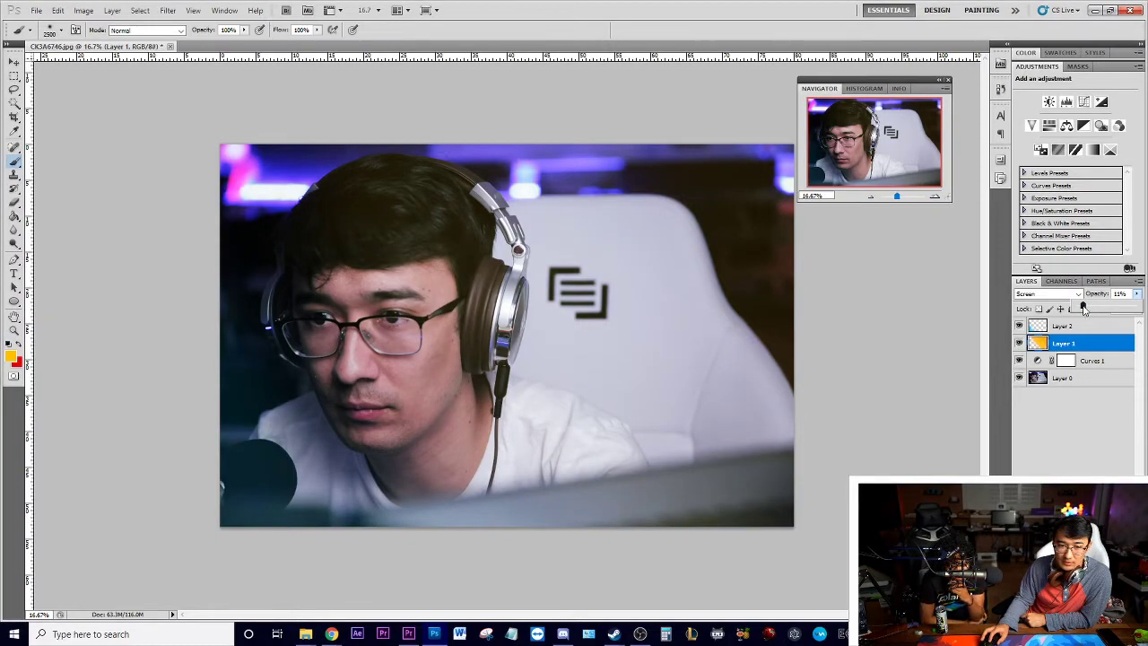
pyautogui.click(1108, 436)
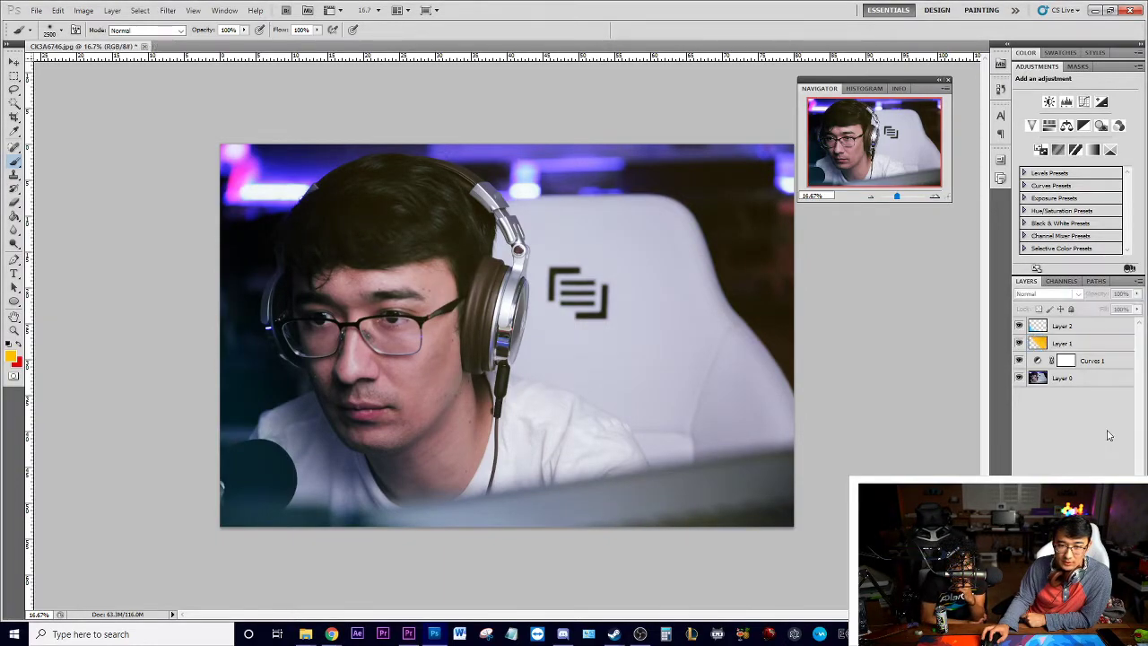
# Compare the photo with and without the tint, leave Layers 1 and 2 hidden, and add a new layer on top with default settings.
pyautogui.click(1020, 343)
pyautogui.click(1019, 344)
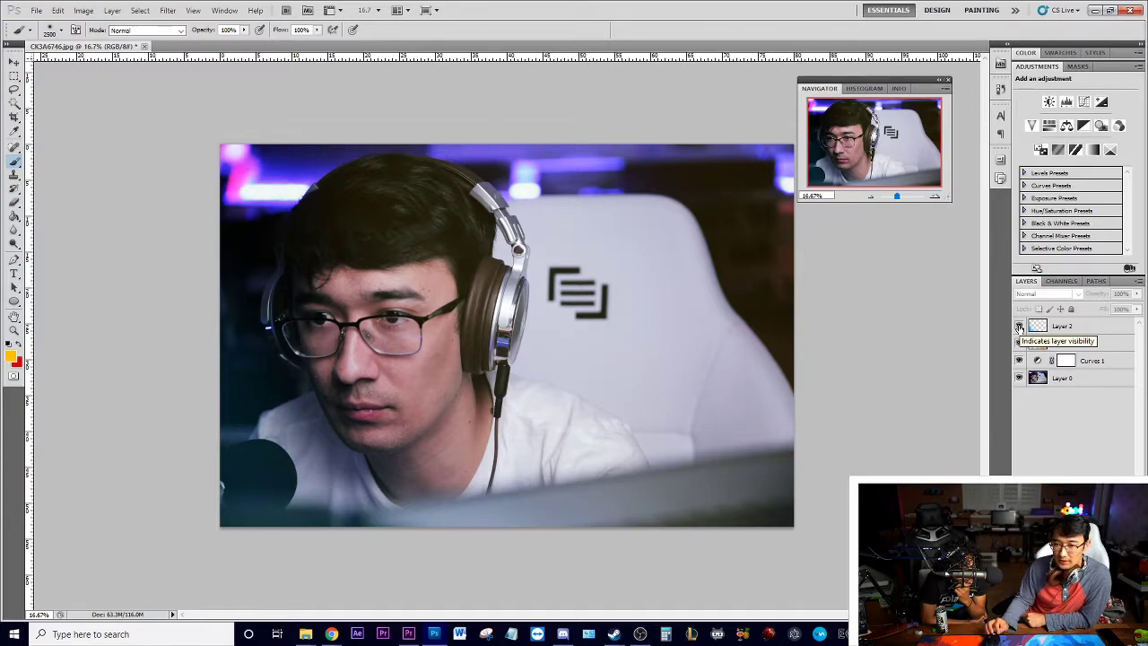
pyautogui.click(1020, 329)
pyautogui.click(1020, 344)
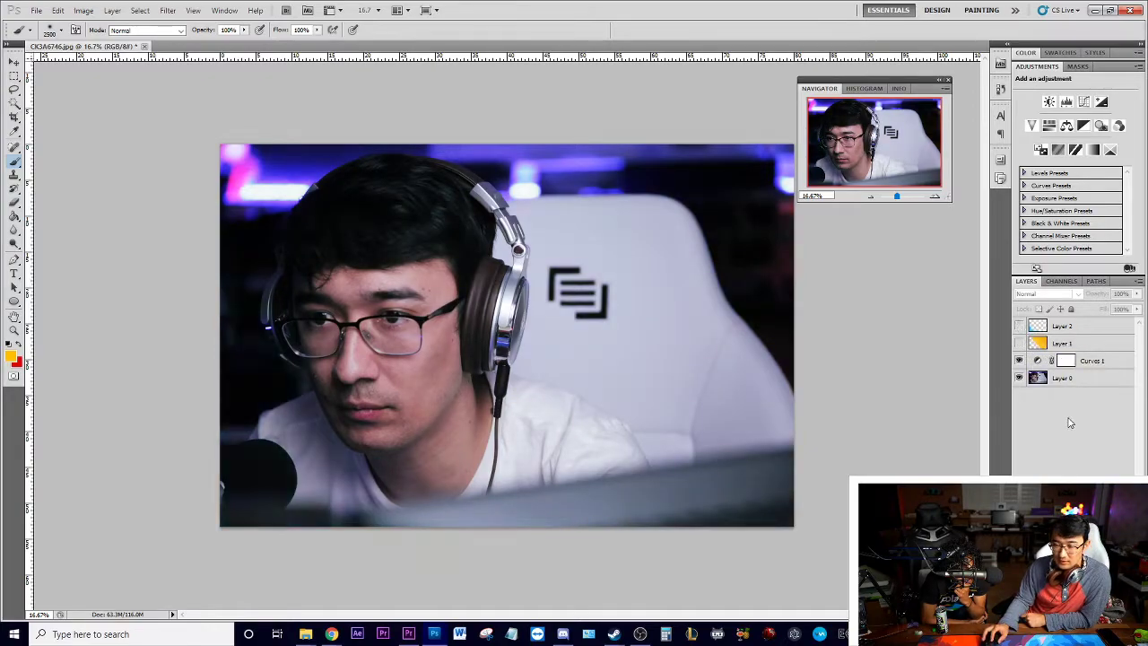
pyautogui.hotkey('ctrl', 'shift', 'n')
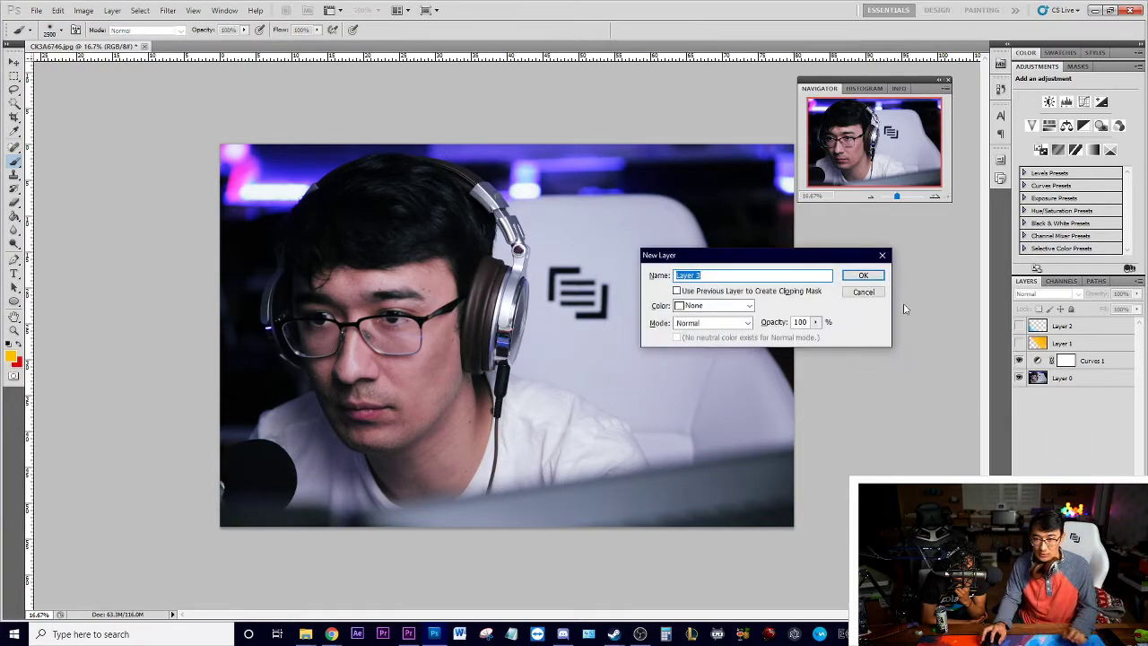
pyautogui.click(863, 276)
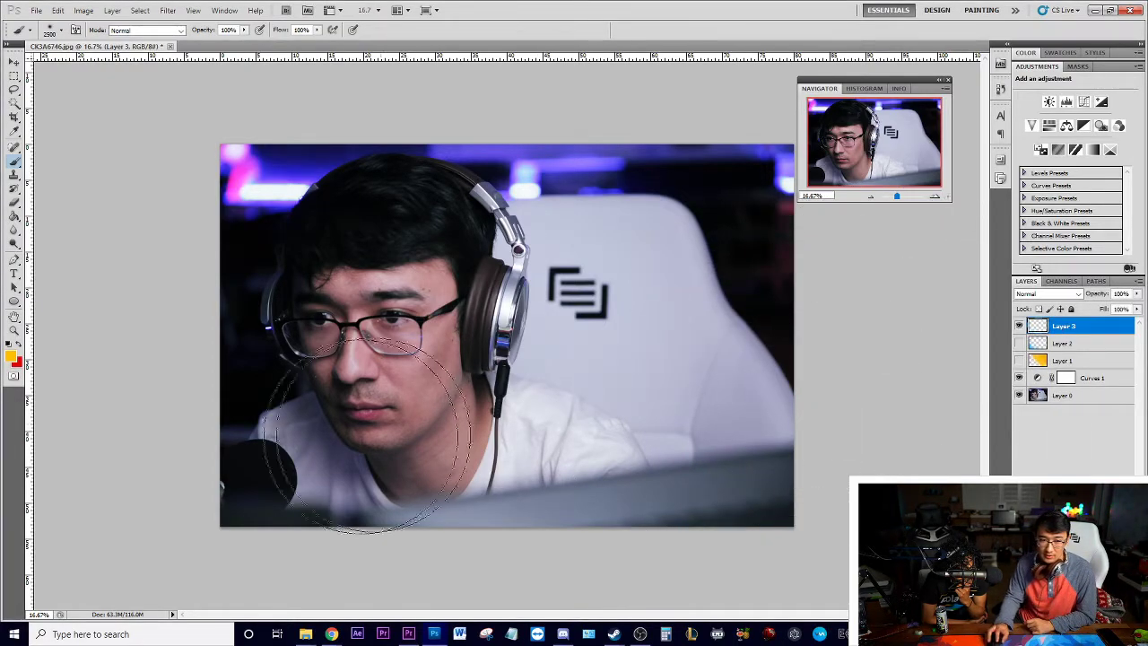
# Set the foreground color to red with H 0, S 99%, B 100% and paint it softly over the photo's upper-right background and right edge on Layer 3.
pyautogui.click(13, 358)
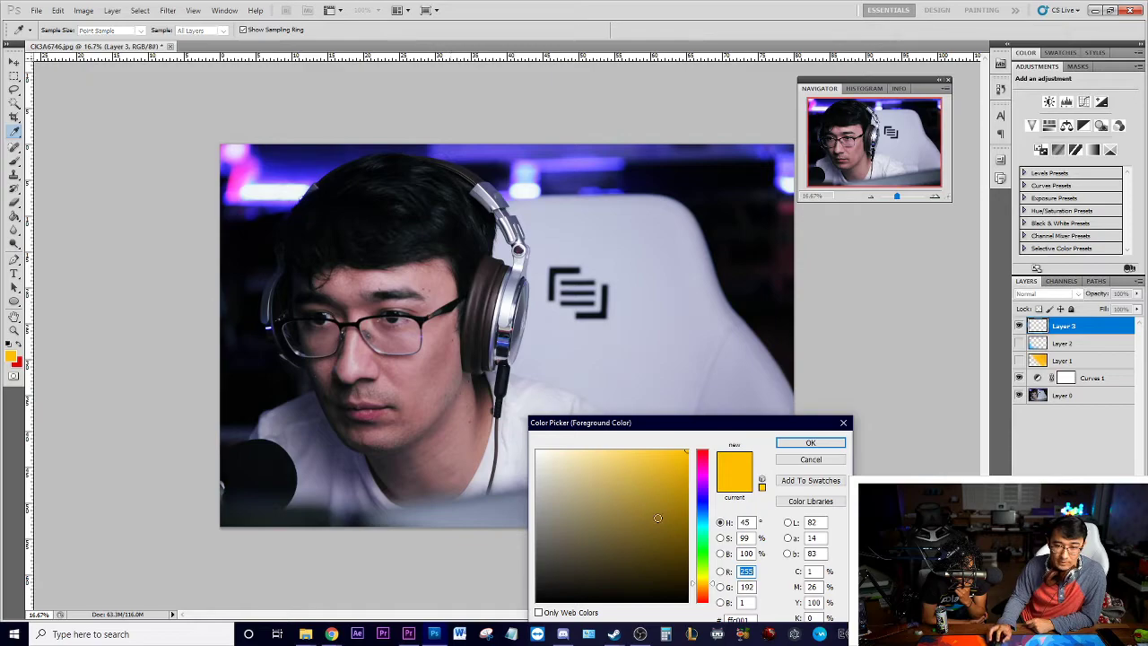
pyautogui.click(702, 454)
pyautogui.click(810, 442)
pyautogui.press('b')
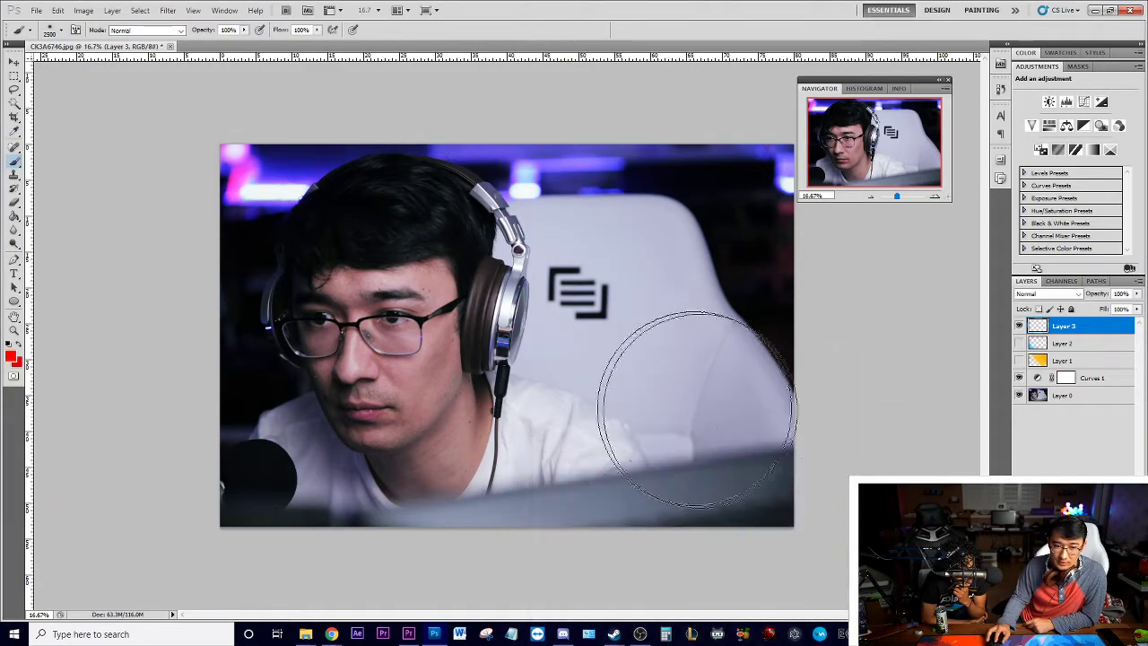
pyautogui.moveTo(538, 116)
pyautogui.mouseDown()
pyautogui.moveTo(812, 341)
pyautogui.moveTo(812, 457)
pyautogui.mouseUp()
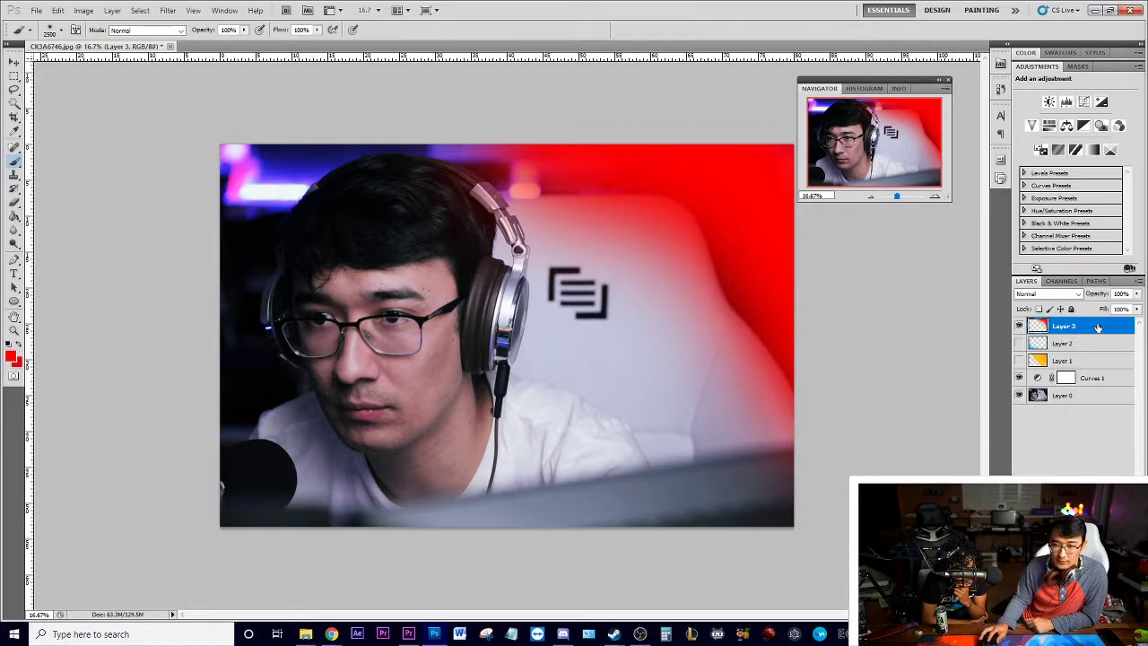
# Set the foreground color to magenta with H 308, S 99%, B 100% and dab it softly over the photo's upper-left corner on Layer 3.
pyautogui.click(12, 356)
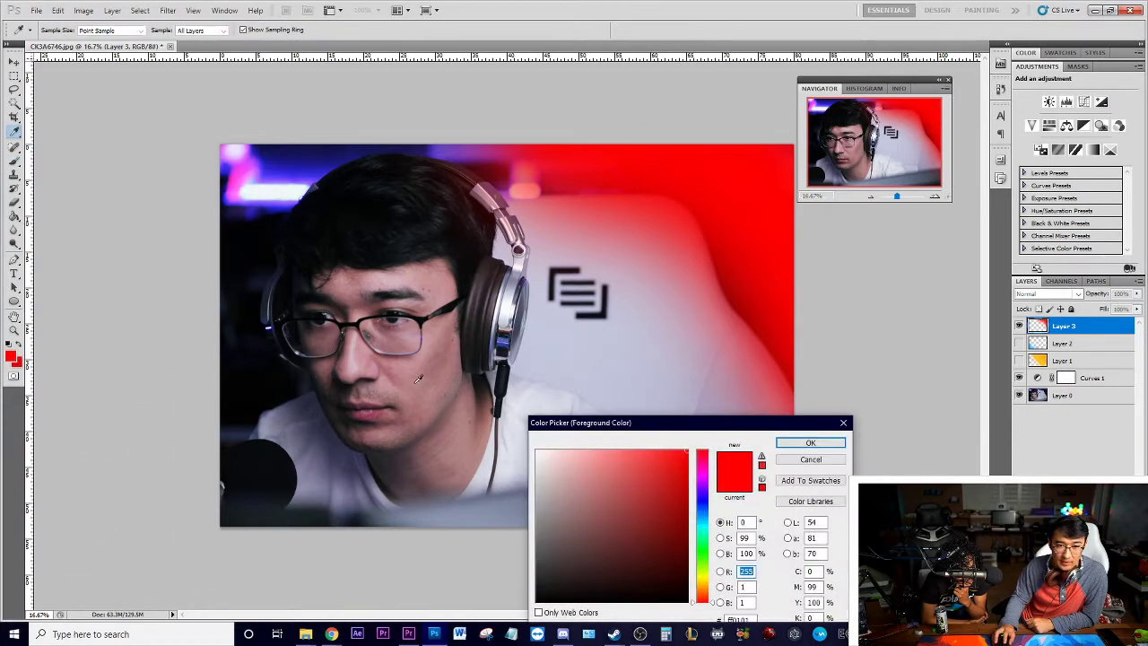
pyautogui.click(703, 476)
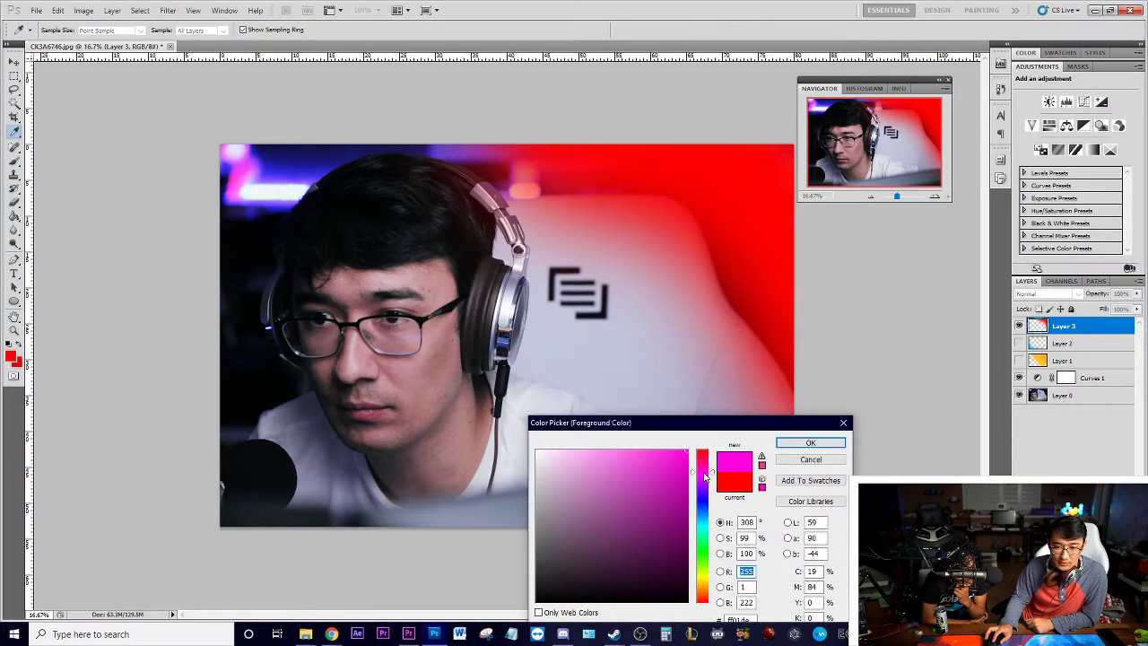
pyautogui.click(810, 443)
pyautogui.click(292, 126)
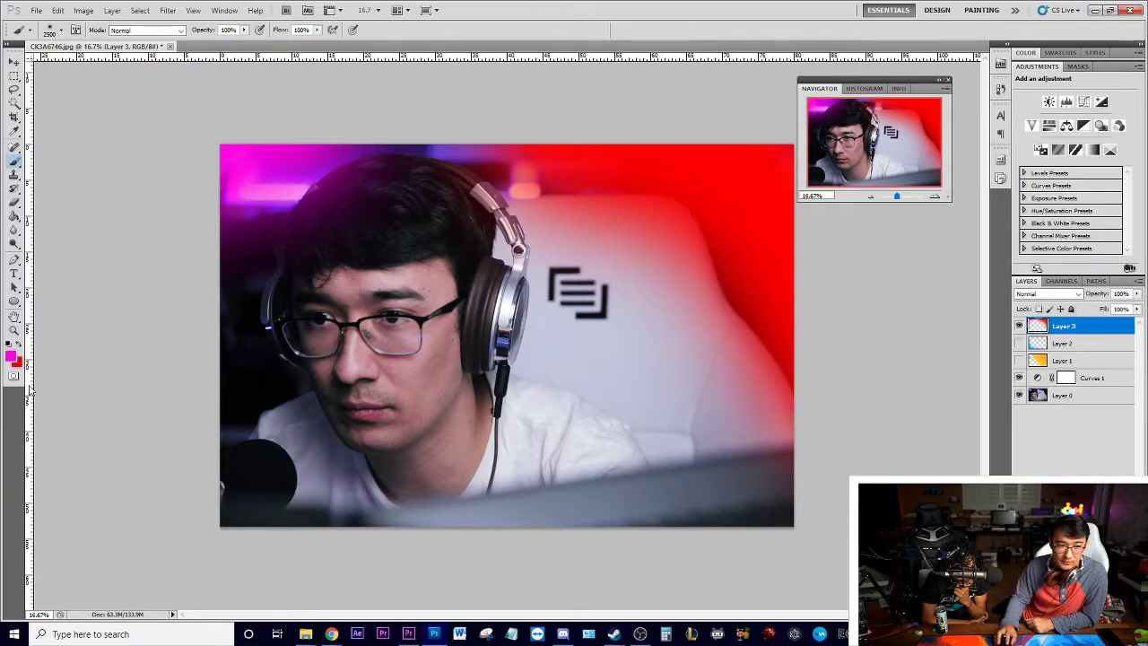
# Set the foreground color to purple with H 280, S 87%, B 88% and paint it softly over the photo's lower-left corner and bottom edge on Layer 3.
pyautogui.click(12, 357)
pyautogui.moveTo(667, 480); pyautogui.dragTo(679, 503)
pyautogui.click(704, 485)
pyautogui.click(668, 465)
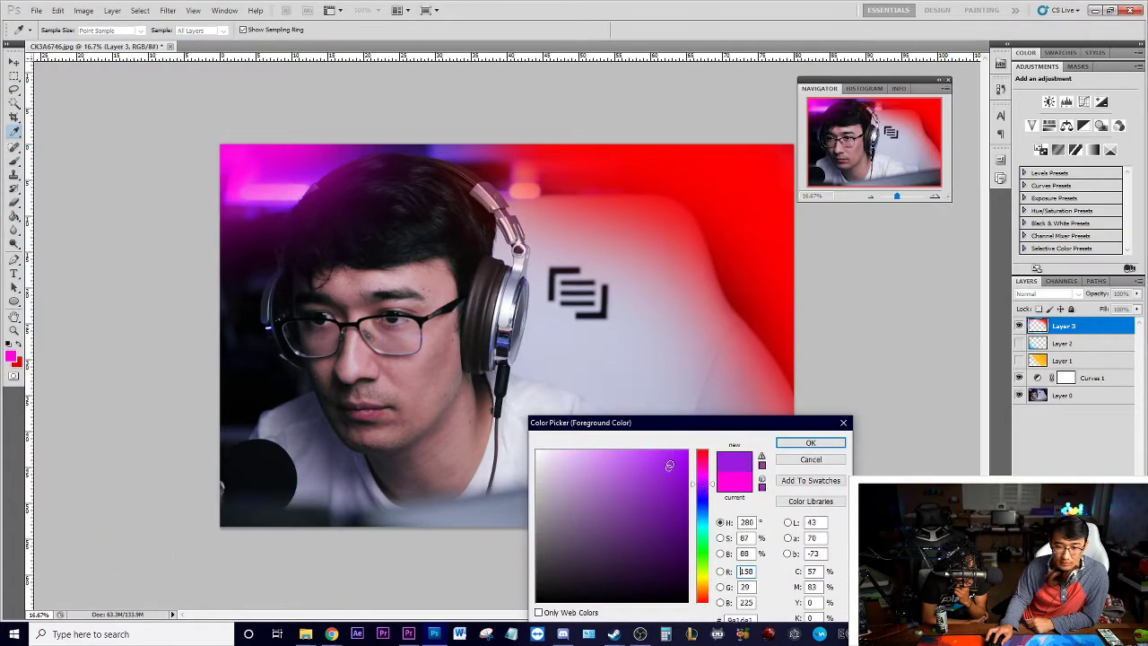
pyautogui.click(813, 443)
pyautogui.click(273, 529)
pyautogui.moveTo(743, 559); pyautogui.dragTo(538, 544)
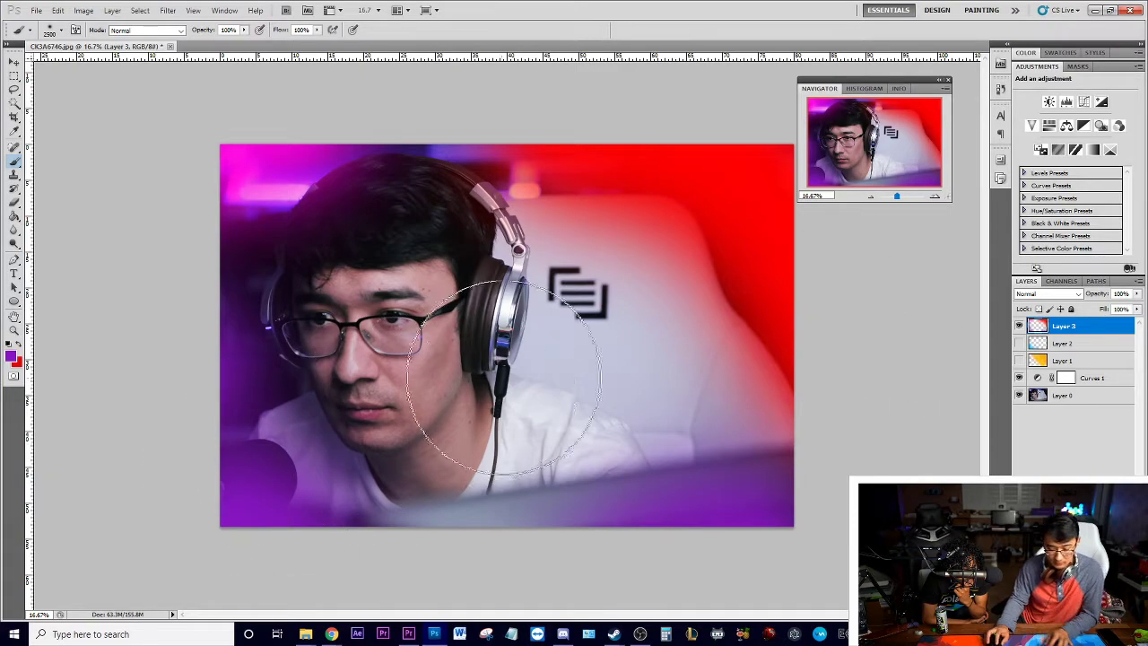
# Sample the red from the photo's upper-right corner and paint it over the chair and surrounding background on Layer 3.
pyautogui.press('i')
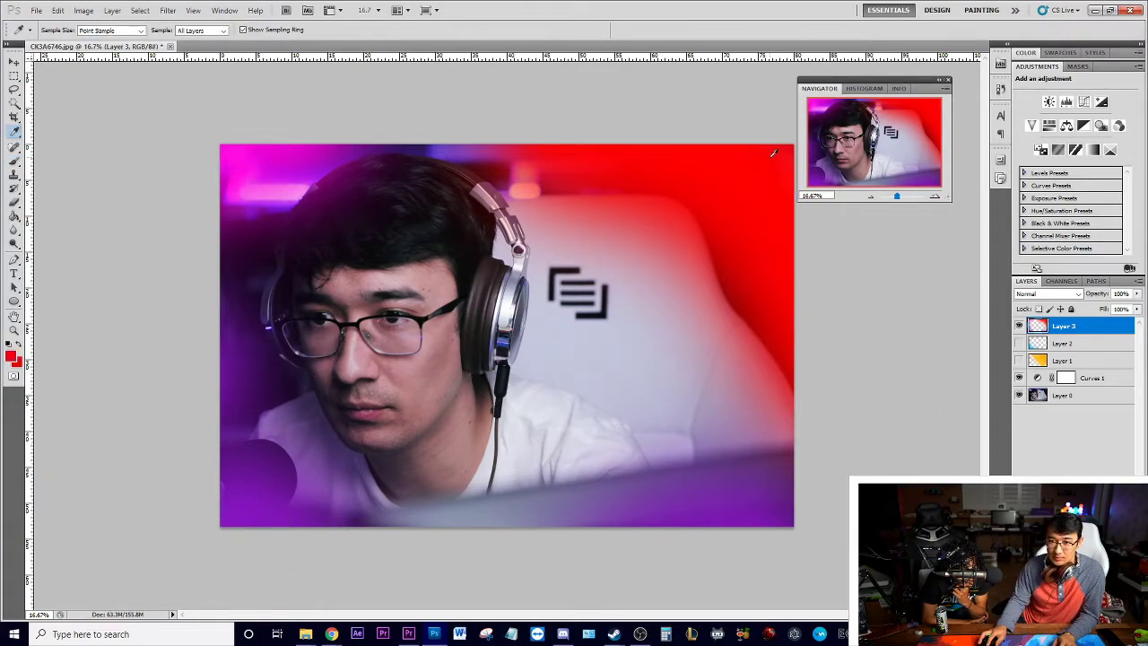
pyautogui.press('b')
pyautogui.click(566, 233)
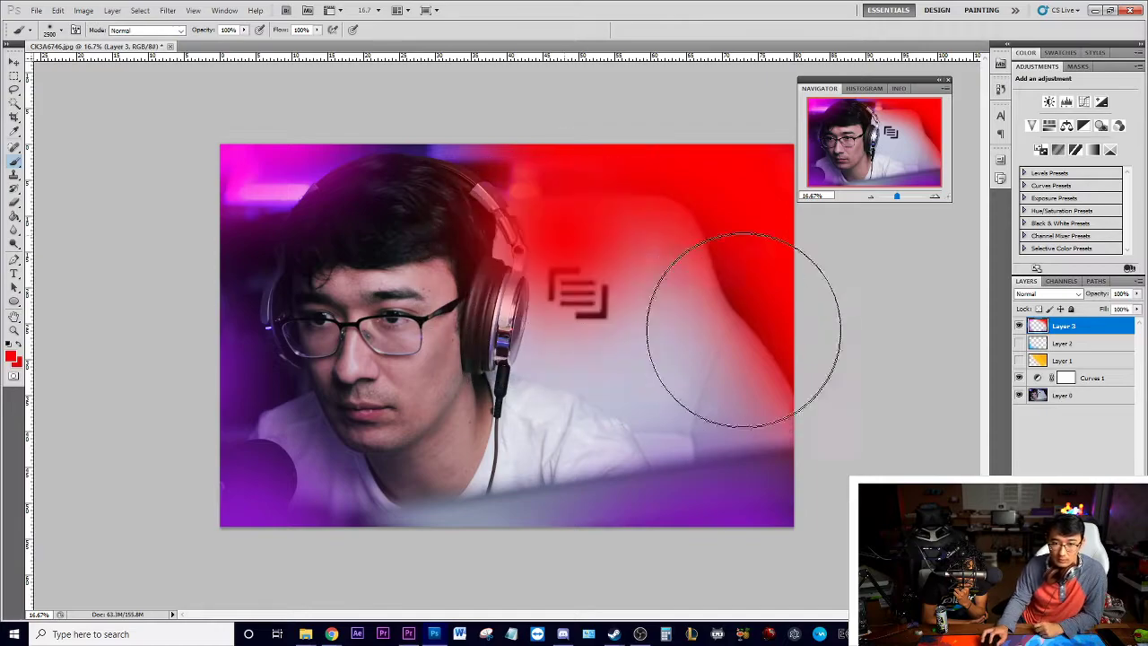
pyautogui.click(620, 339)
pyautogui.moveTo(700, 276); pyautogui.dragTo(762, 345)
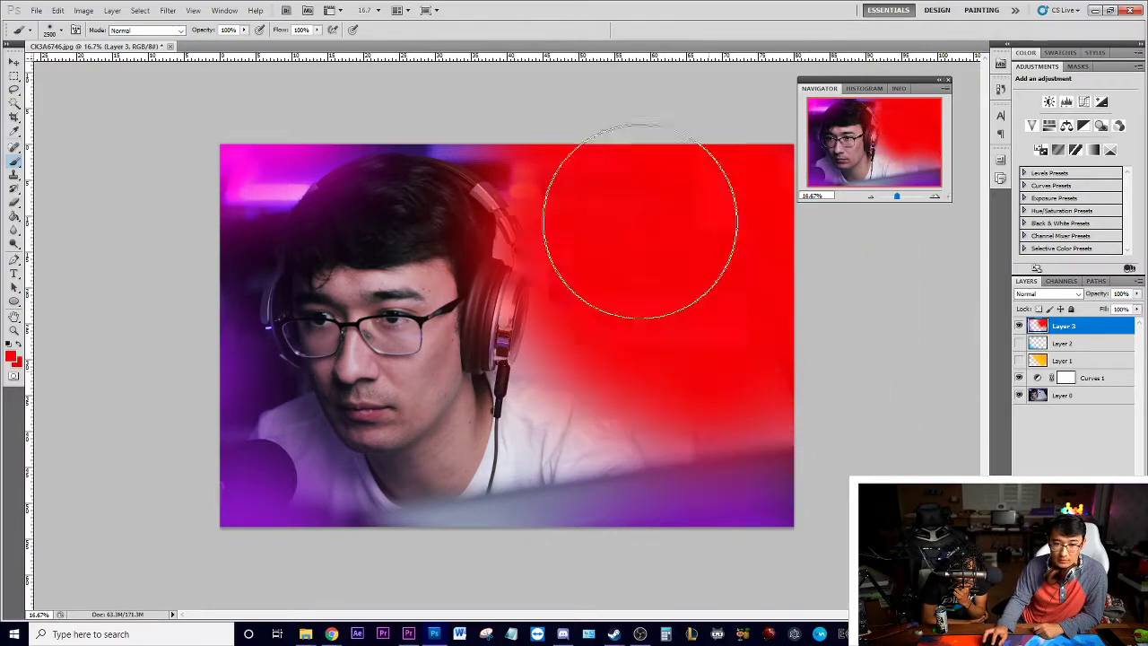
# Lower Layer 3's opacity to 28%.
pyautogui.click(1135, 294)
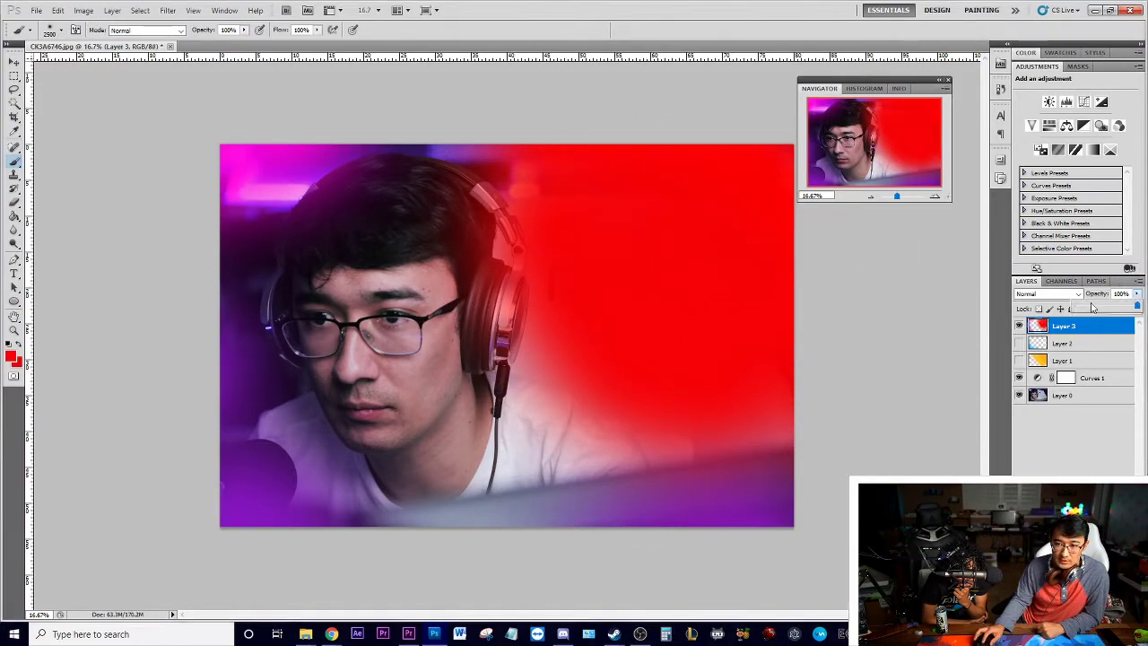
pyautogui.click(1095, 309)
pyautogui.moveTo(1093, 309); pyautogui.dragTo(1095, 313)
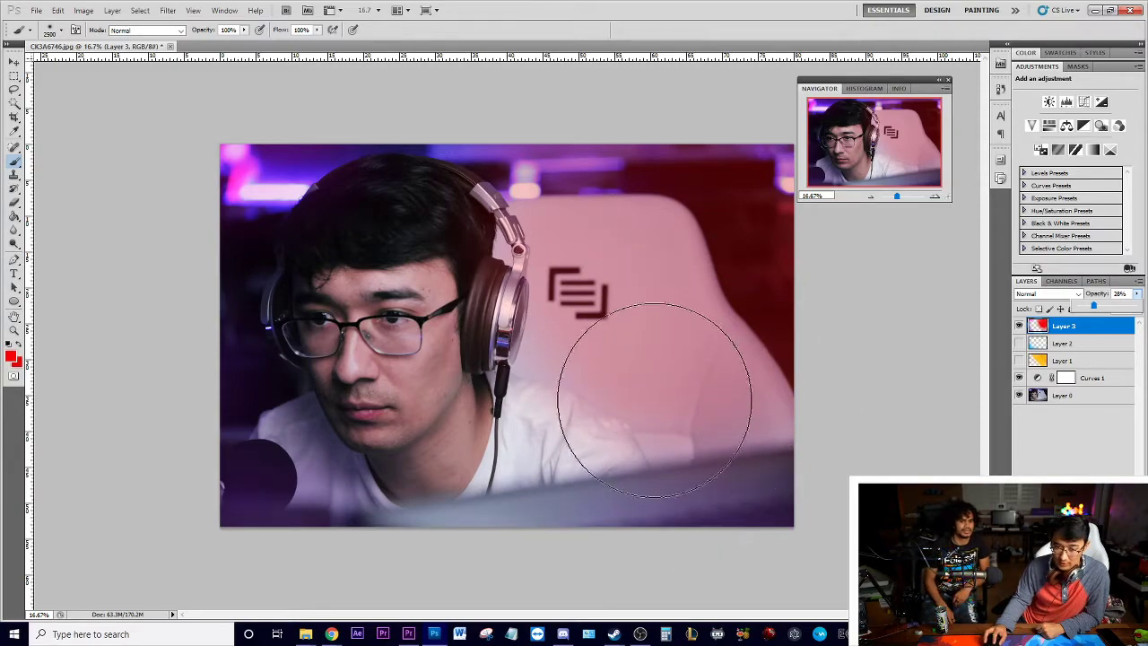
# Reduce the brush size to 2100 px and dab red over the shirt's shoulder, neck and lower chest on Layer 3.
pyautogui.press('[')
pyautogui.press('[')
pyautogui.press('[')
pyautogui.press('[')
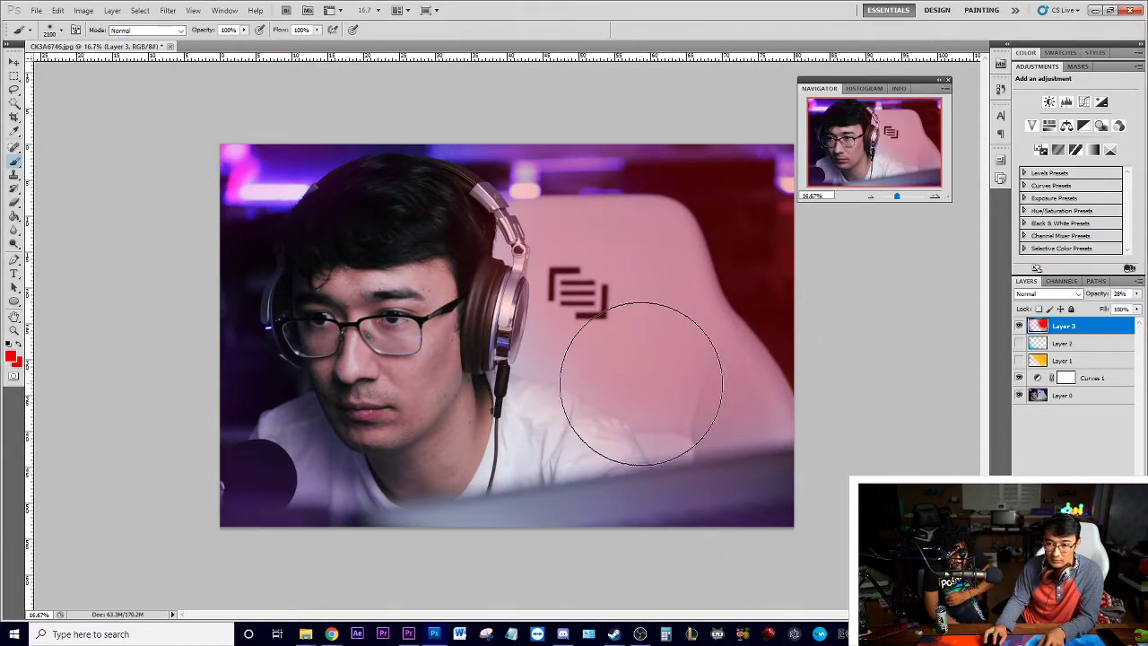
pyautogui.click(578, 419)
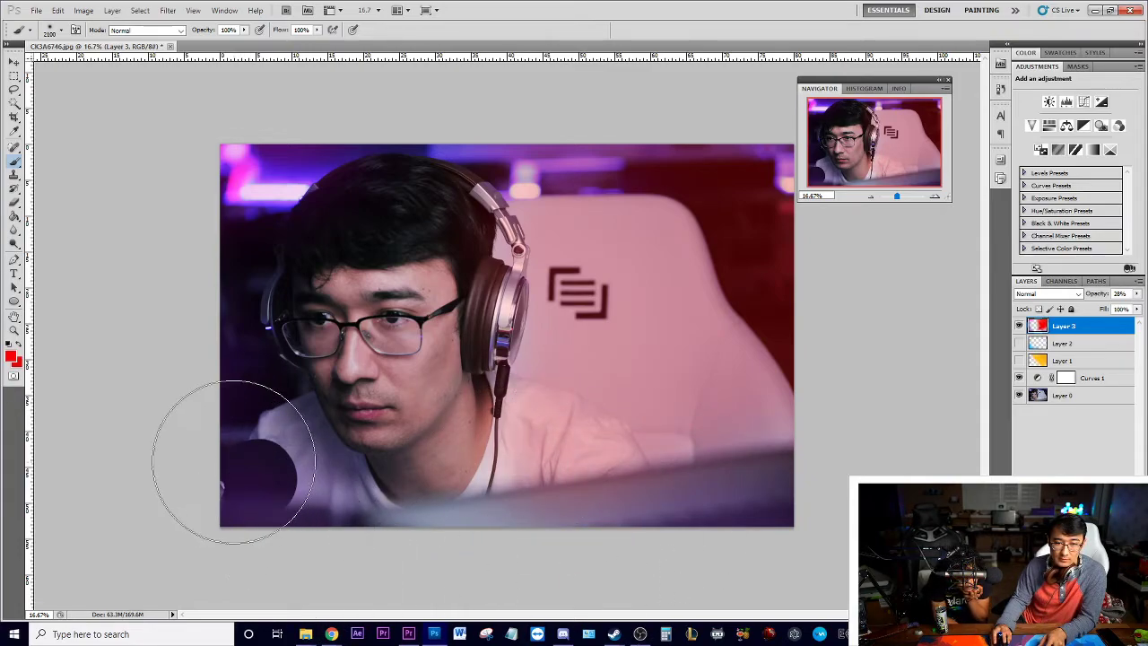
pyautogui.click(526, 477)
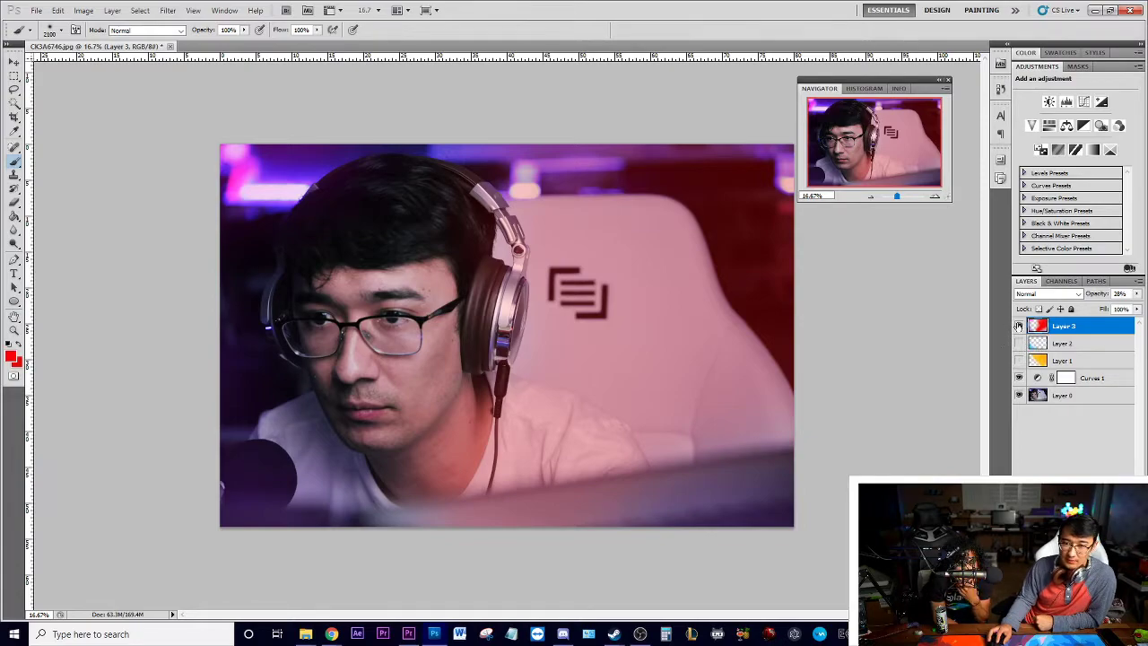
# Compare Layer 3's red tint with the tints of Layers 1 and 2, leaving Layers 1 and 2 visible and Layer 3 hidden.
pyautogui.click(1019, 325)
pyautogui.click(1018, 344)
pyautogui.click(1019, 360)
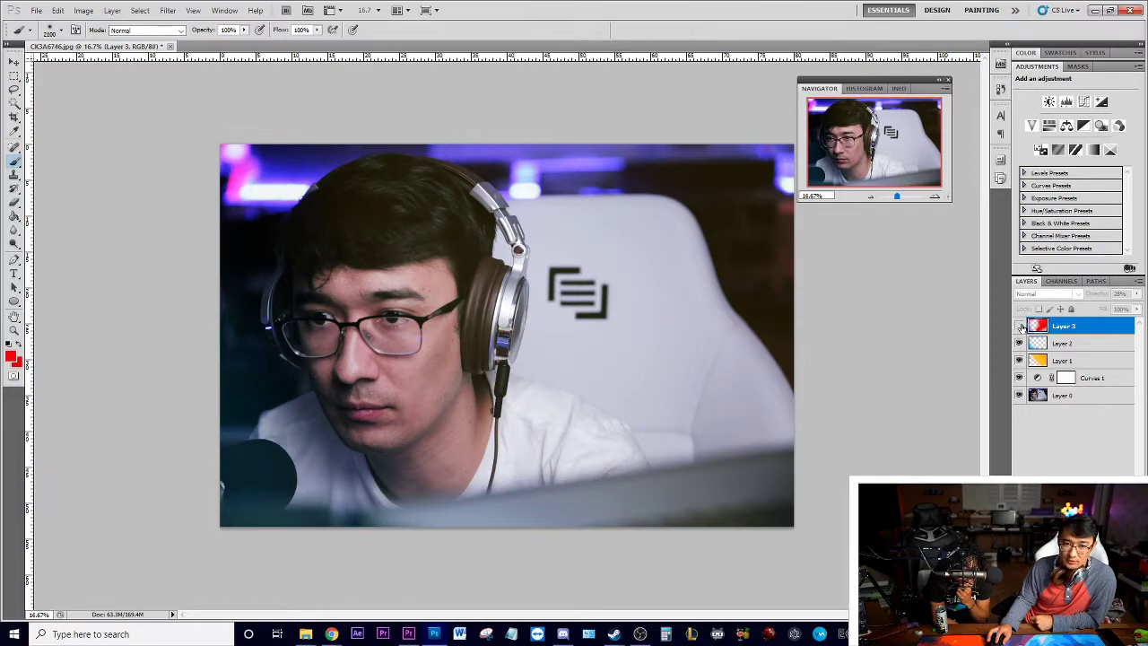
pyautogui.click(1019, 325)
pyautogui.click(1019, 344)
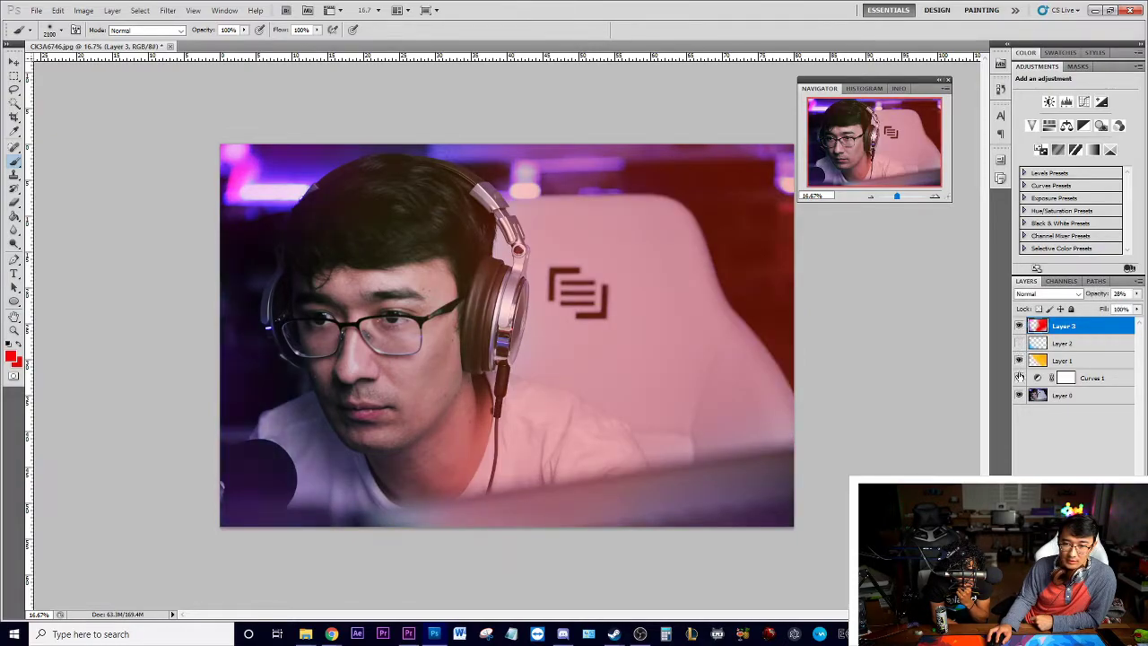
pyautogui.click(1020, 361)
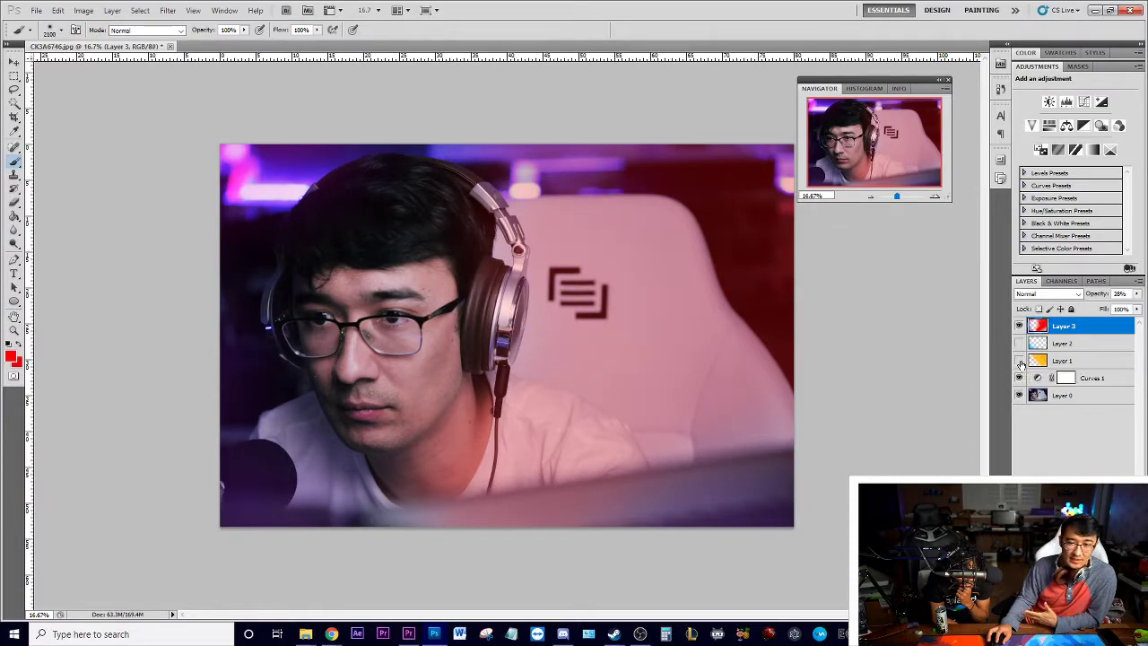
pyautogui.click(1020, 361)
pyautogui.click(1018, 325)
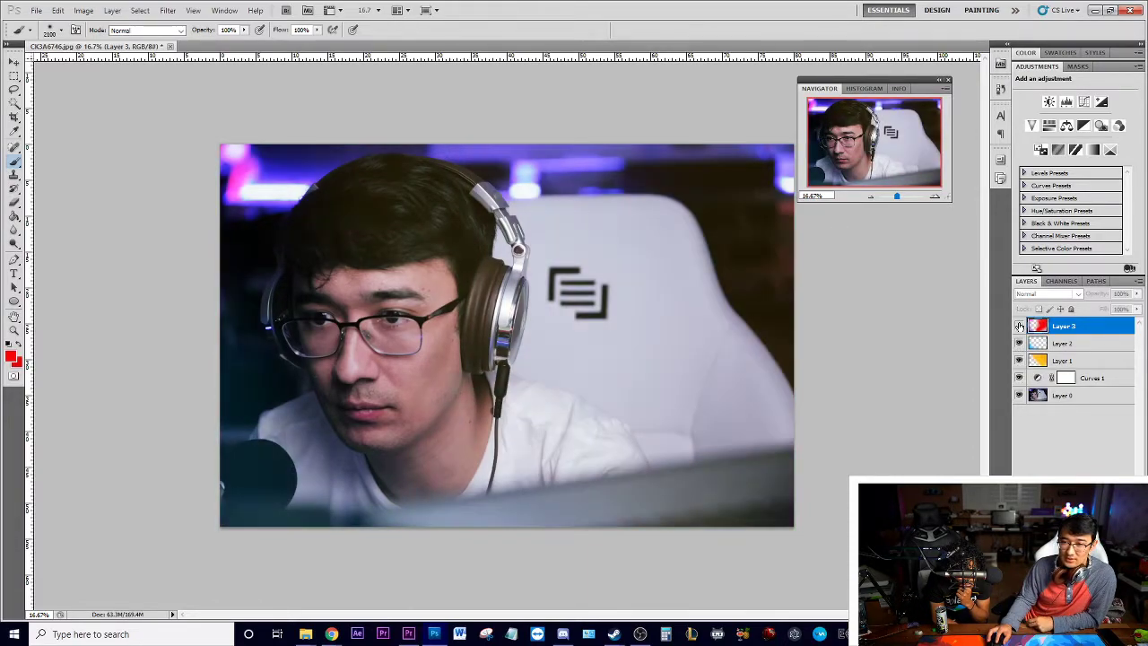
# Compare the original photo with the graded version by hiding and showing Curves 1, Layer 1 and Layer 2.
pyautogui.click(1019, 378)
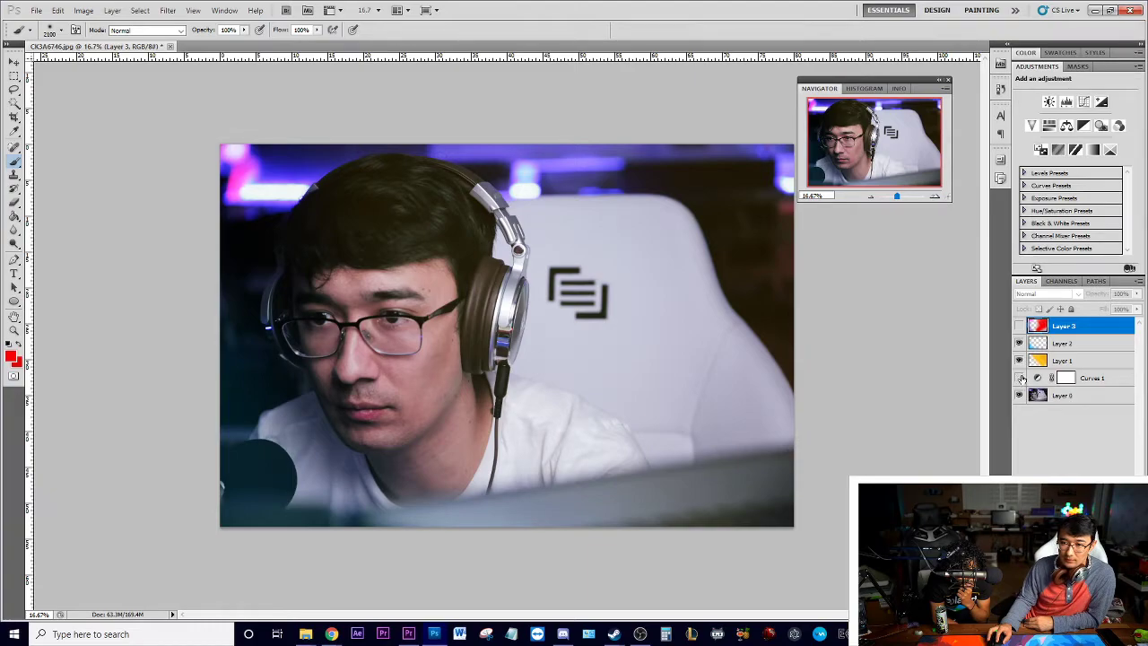
pyautogui.click(1019, 360)
pyautogui.click(1018, 344)
pyautogui.click(1018, 377)
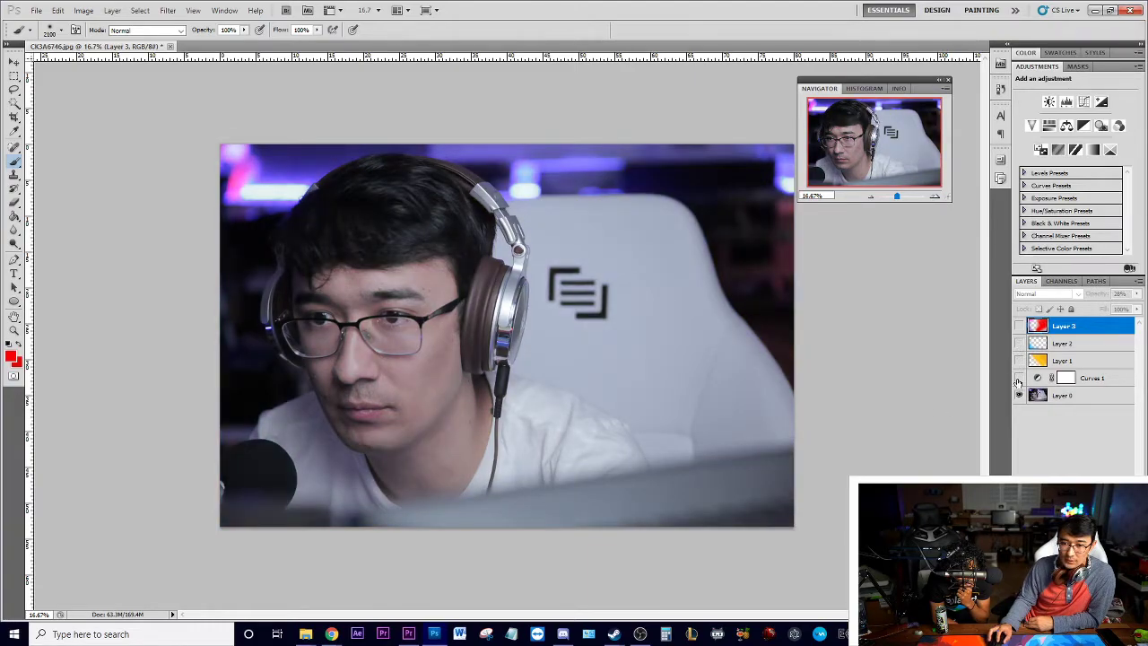
pyautogui.click(1018, 361)
pyautogui.click(1019, 344)
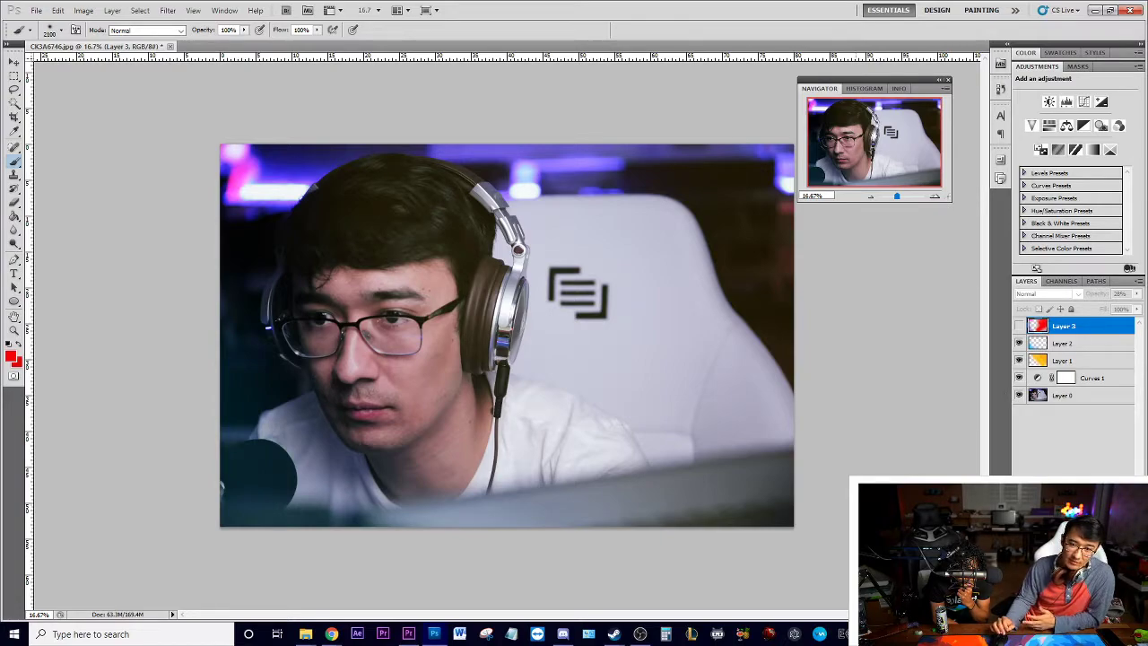
# Add the person's first name in capitals as Franklin Gothic Heavy text over the chair logo and set its size to 300 pt.
pyautogui.press('t')
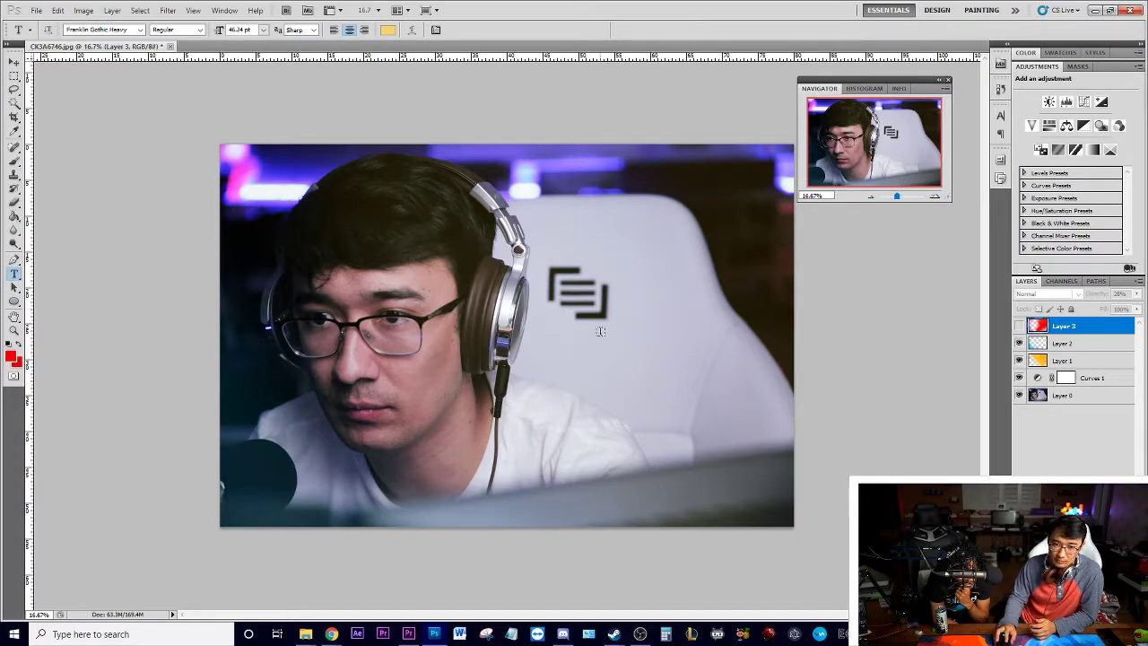
pyautogui.click(596, 281)
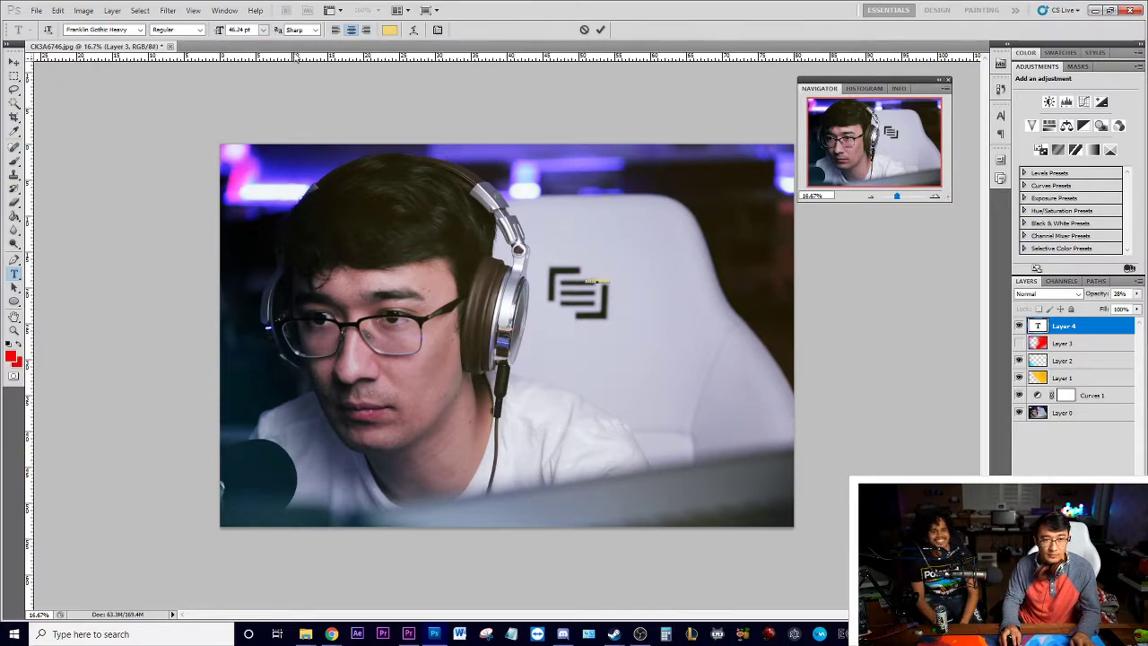
pyautogui.doubleClick(607, 279)
pyautogui.click(261, 30)
pyautogui.click(264, 233)
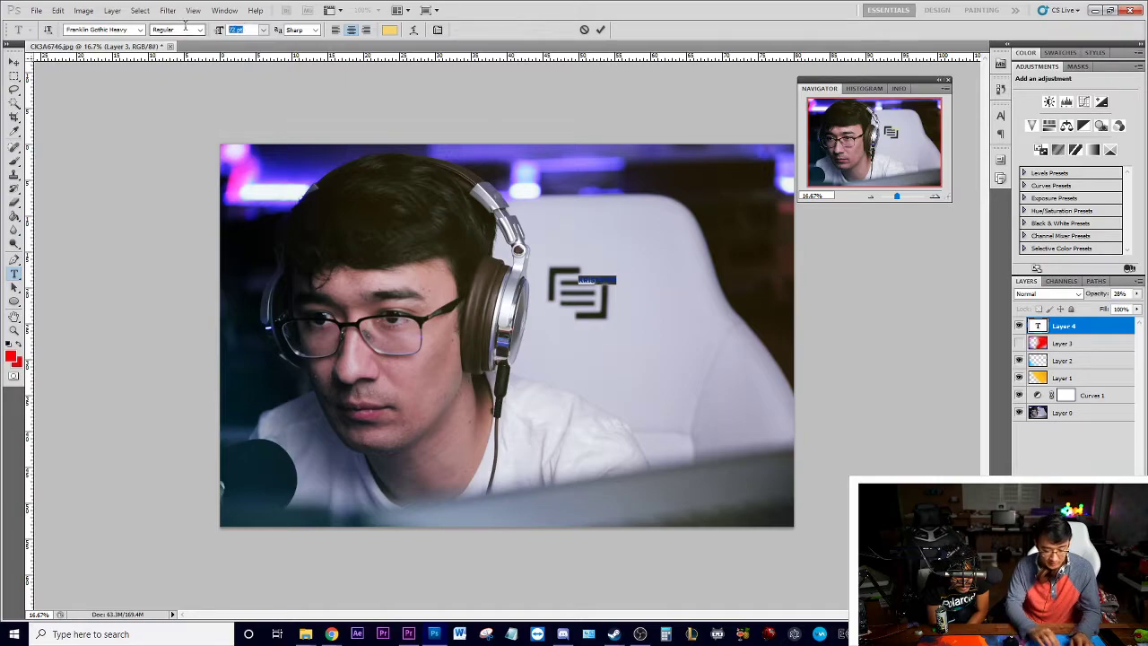
pyautogui.write('300')
pyautogui.press('Return')
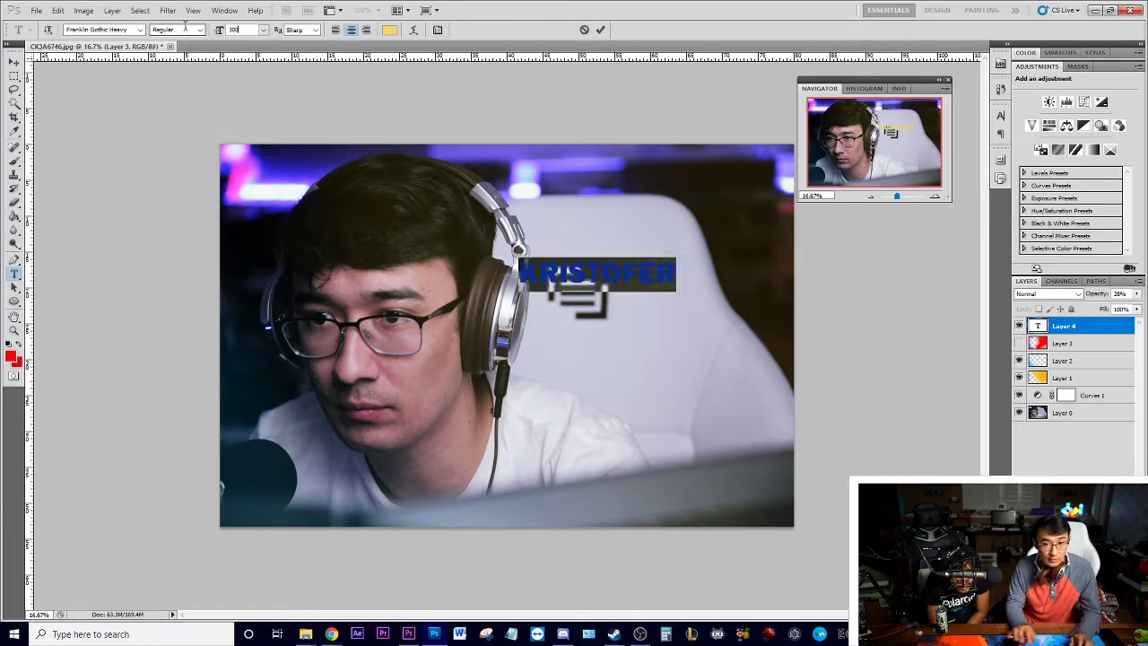
# Enlarge the name text with Free Transform so it spans from the headphones to near the photo's right edge.
pyautogui.click(13, 61)
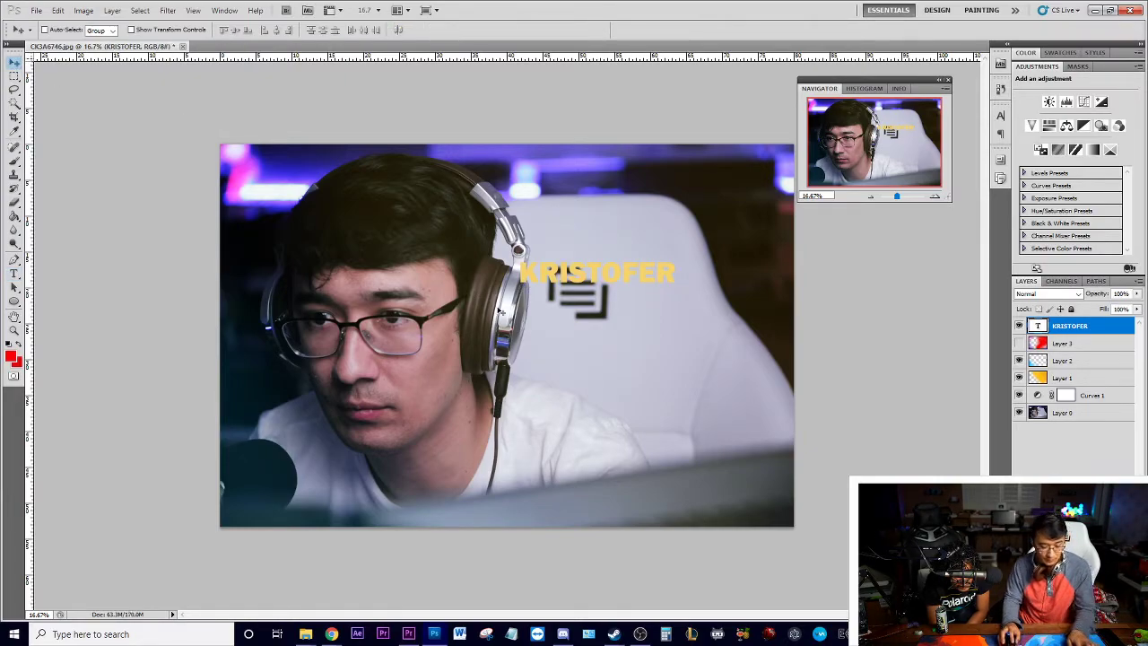
pyautogui.hotkey('ctrl', 't')
pyautogui.moveTo(673, 257); pyautogui.dragTo(758, 262)
pyautogui.press('Return')
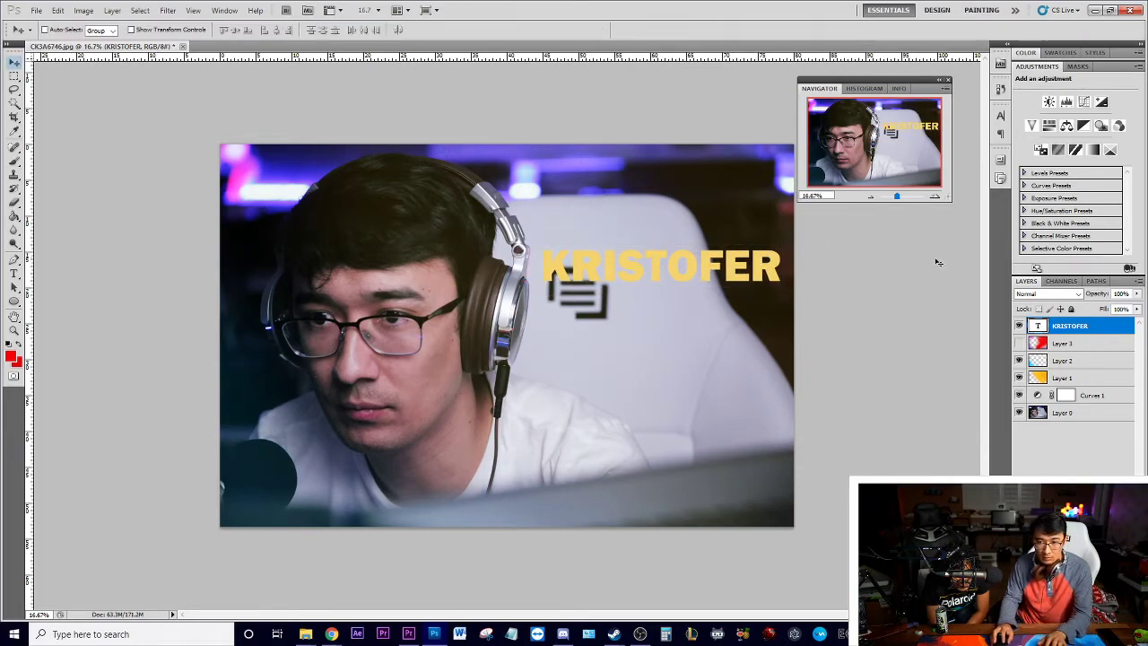
pyautogui.doubleClick(1104, 324)
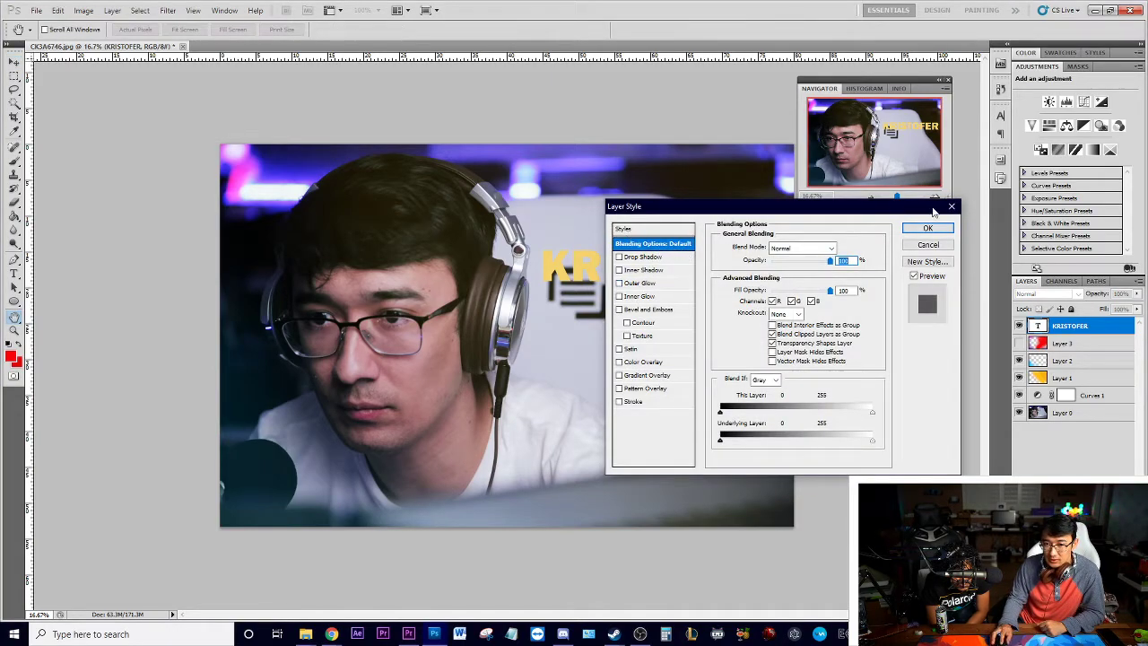
pyautogui.click(927, 227)
pyautogui.doubleClick(1093, 344)
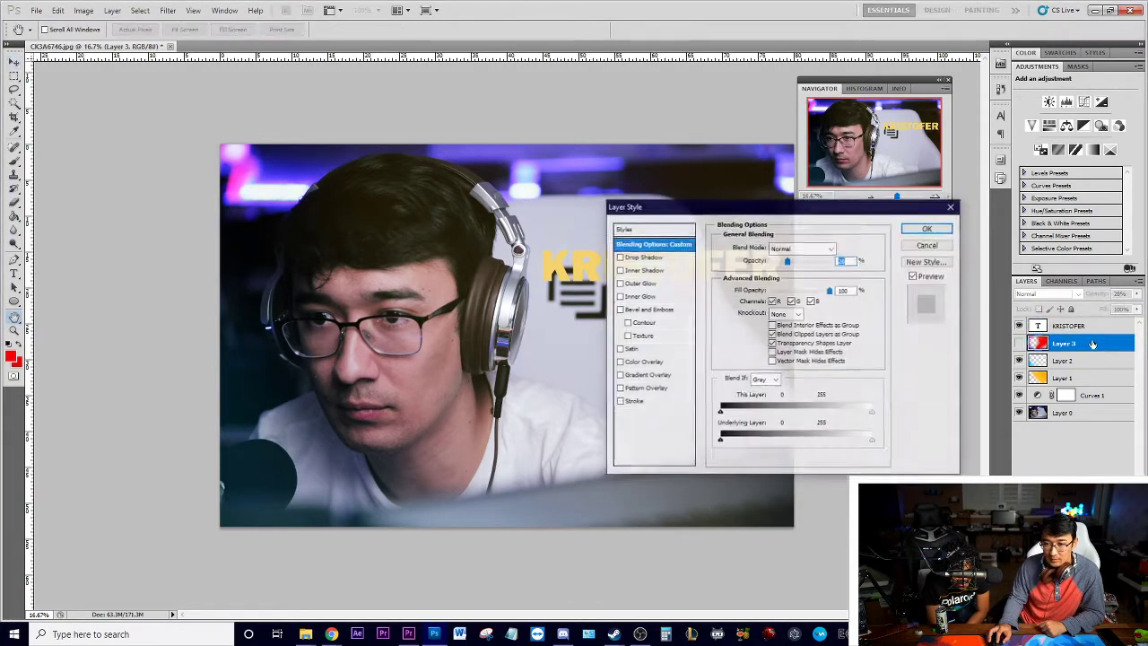
pyautogui.click(949, 208)
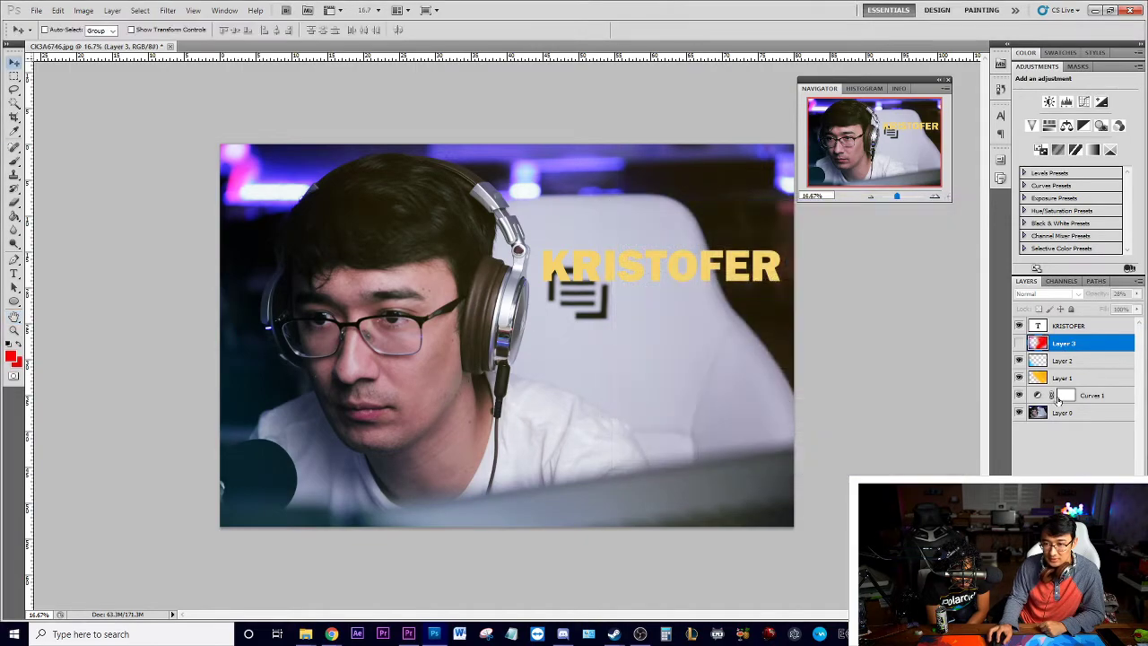
pyautogui.click(1073, 326)
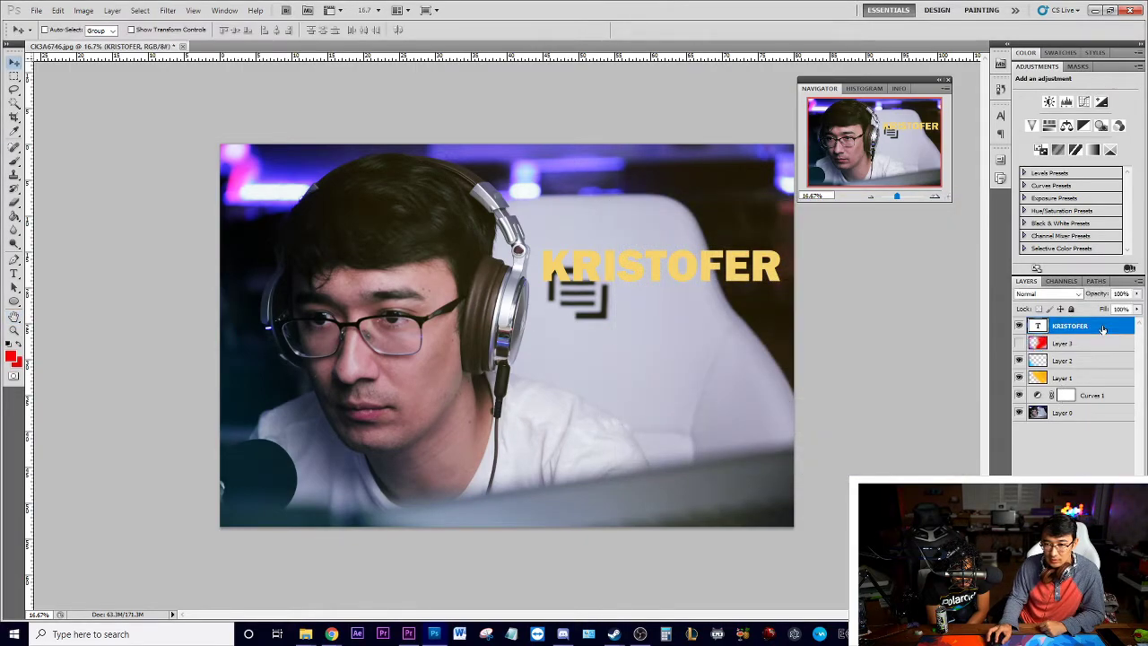
pyautogui.doubleClick(1102, 328)
pyautogui.click(951, 207)
pyautogui.doubleClick(1068, 327)
pyautogui.click(1101, 329)
# Add a Drop Shadow to the name text layer with a 45° angle, 33 px distance and 53% spread, and slightly increase its size.
pyautogui.doubleClick(1115, 329)
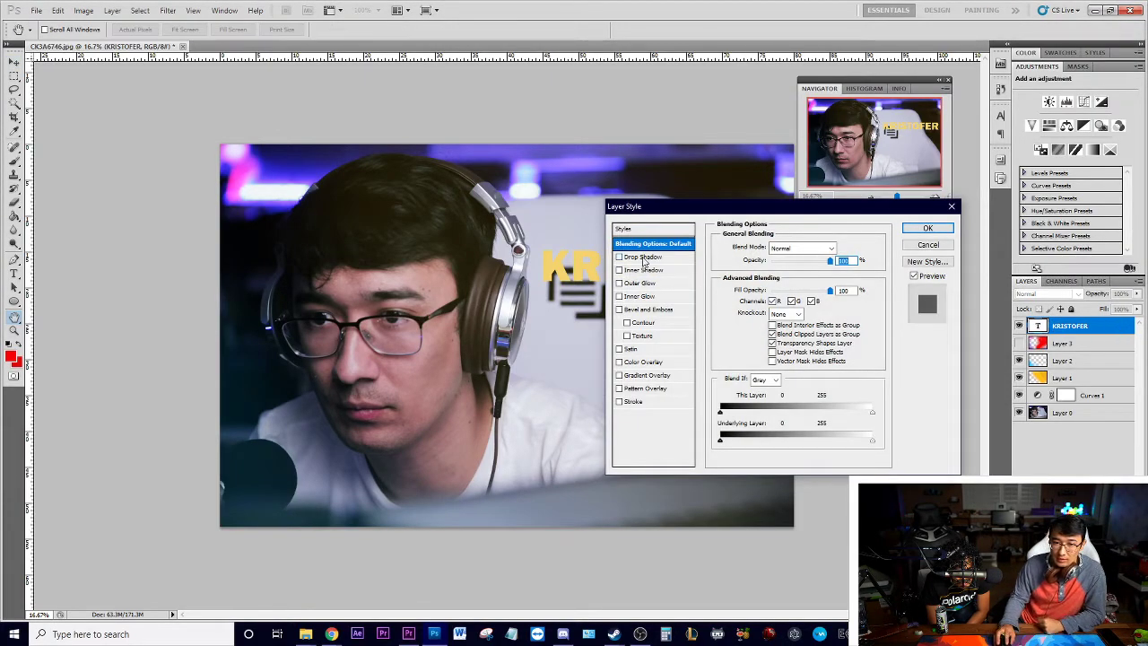
pyautogui.click(644, 259)
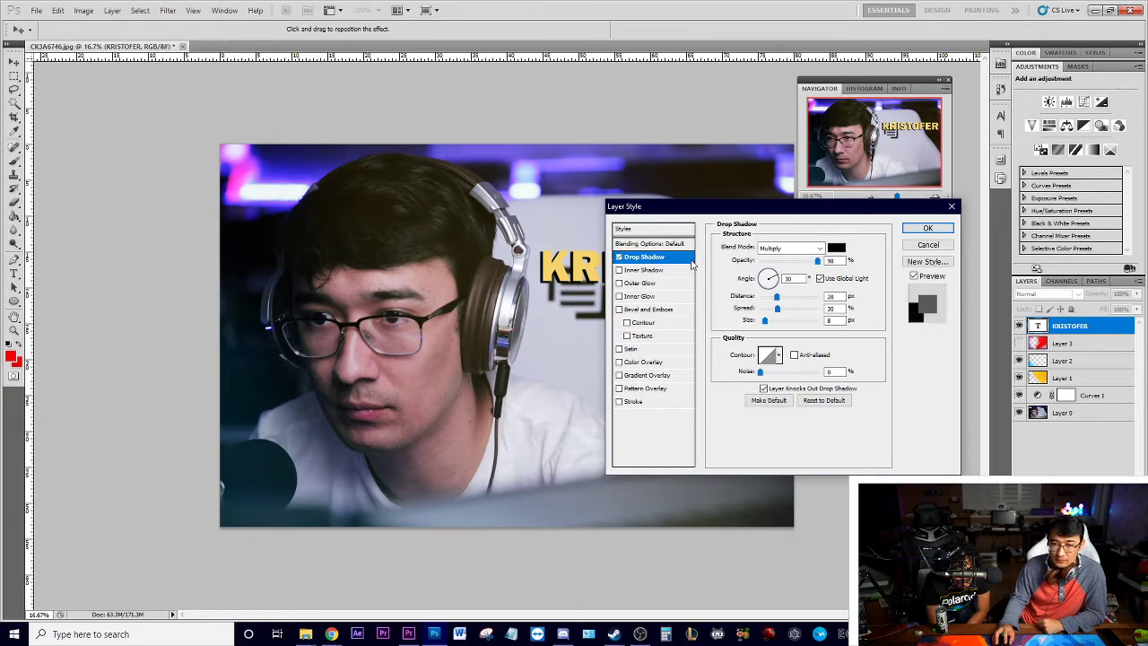
pyautogui.moveTo(769, 212); pyautogui.dragTo(855, 316)
pyautogui.click(859, 381)
pyautogui.moveTo(857, 382); pyautogui.dragTo(858, 377)
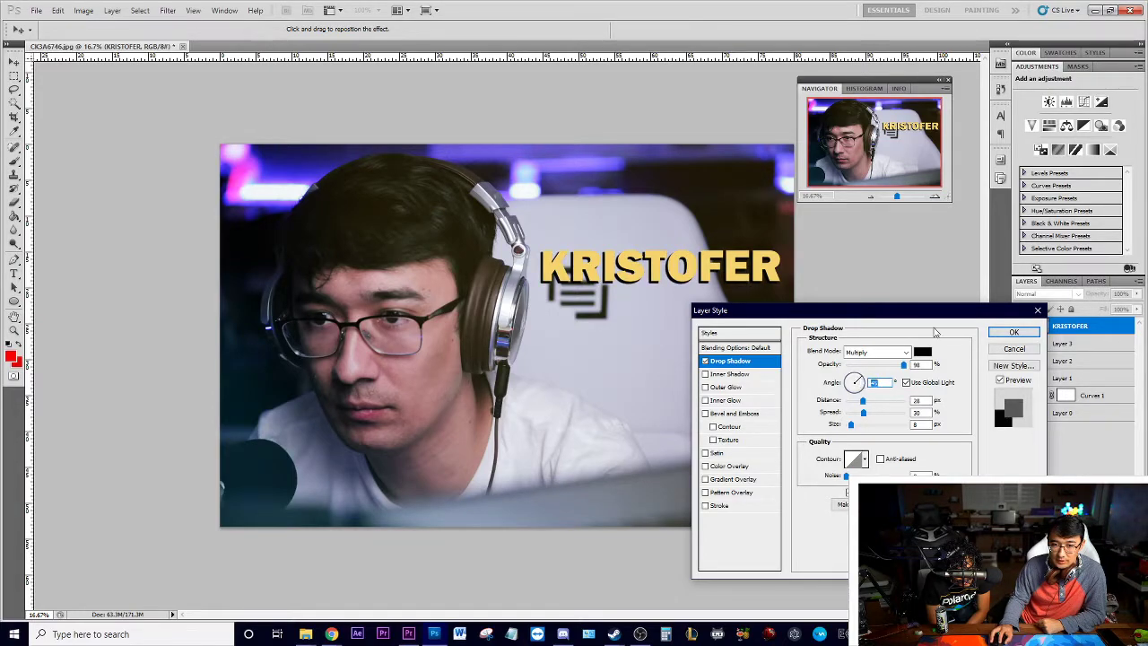
pyautogui.moveTo(868, 405); pyautogui.dragTo(852, 429)
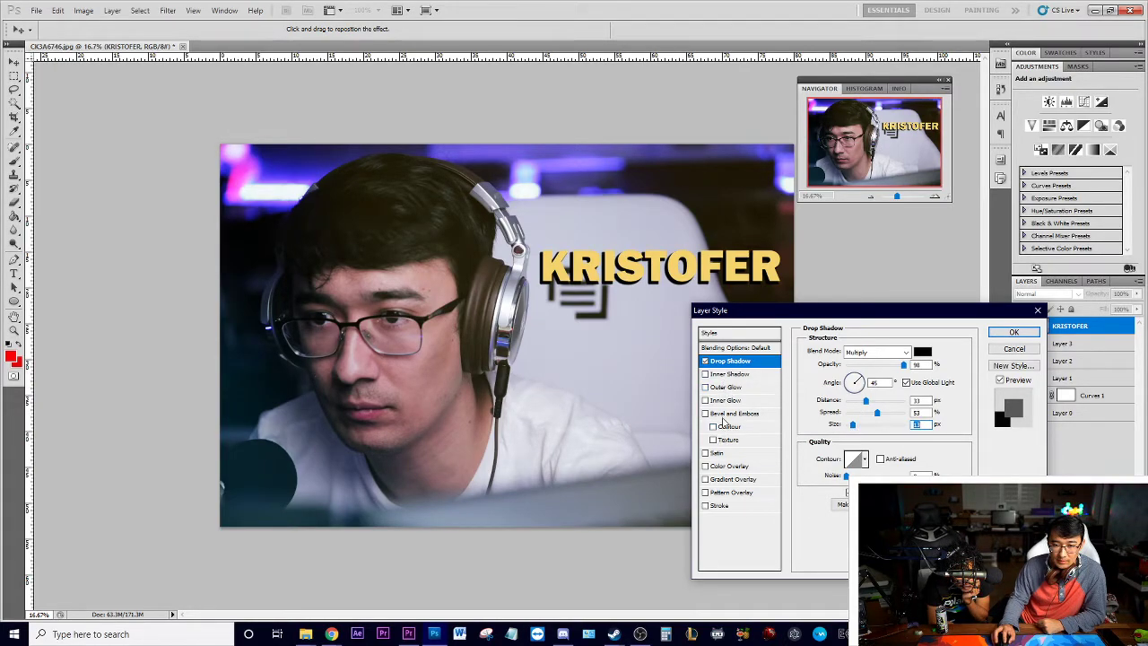
# Add a white Color Overlay at 100% opacity to the name text and apply the layer style.
pyautogui.click(720, 467)
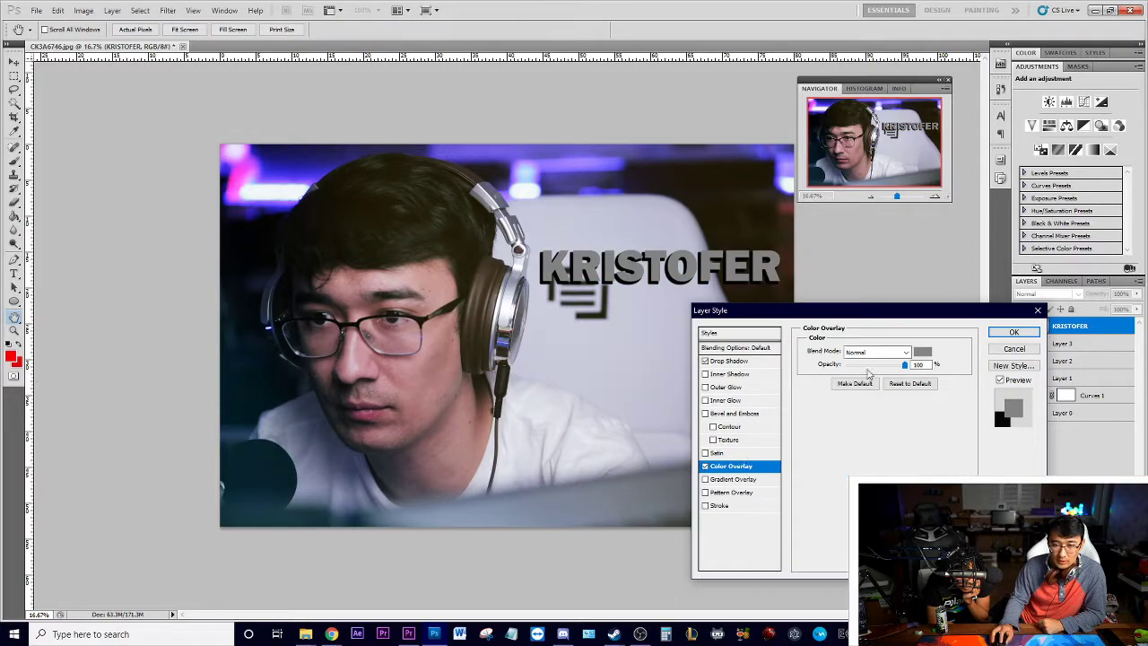
pyautogui.click(922, 351)
pyautogui.moveTo(659, 469); pyautogui.dragTo(429, 360)
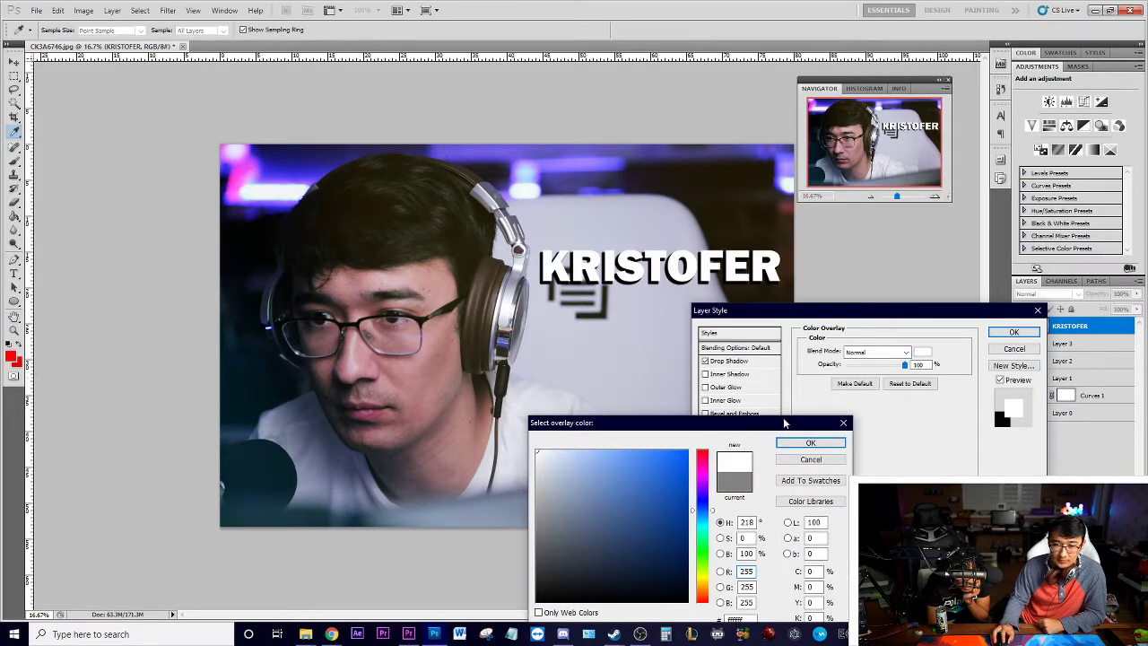
pyautogui.click(819, 443)
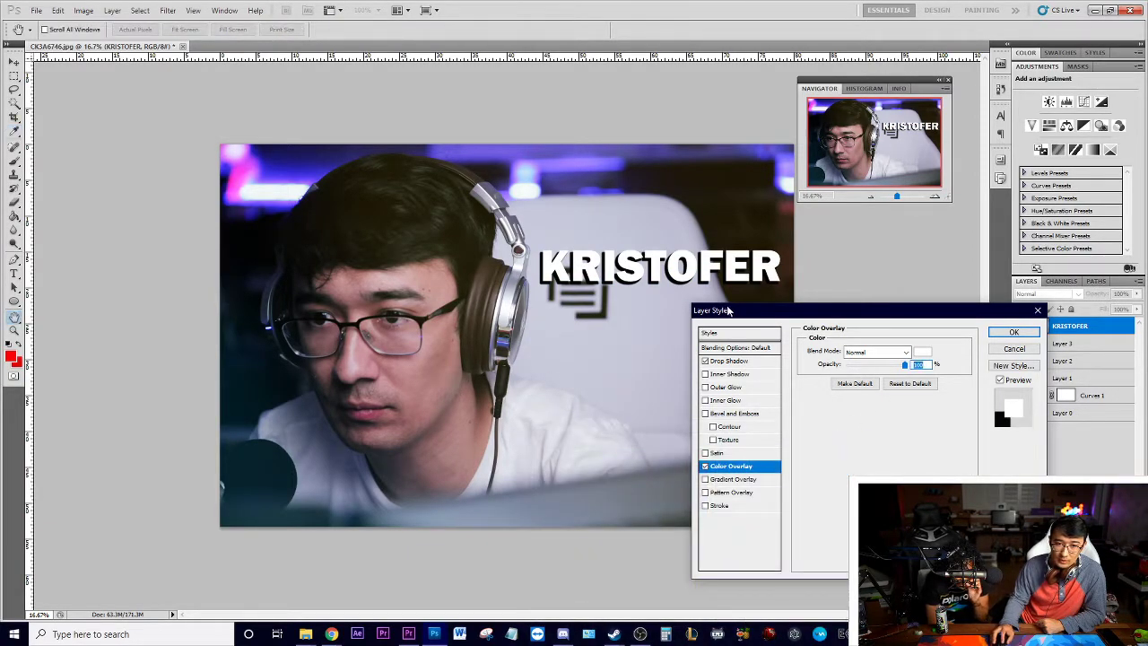
pyautogui.click(1013, 332)
# Move the name text to the photo's lower right and rotate it slightly counterclockwise to follow the slanted foreground edge.
pyautogui.moveTo(673, 273); pyautogui.dragTo(698, 442)
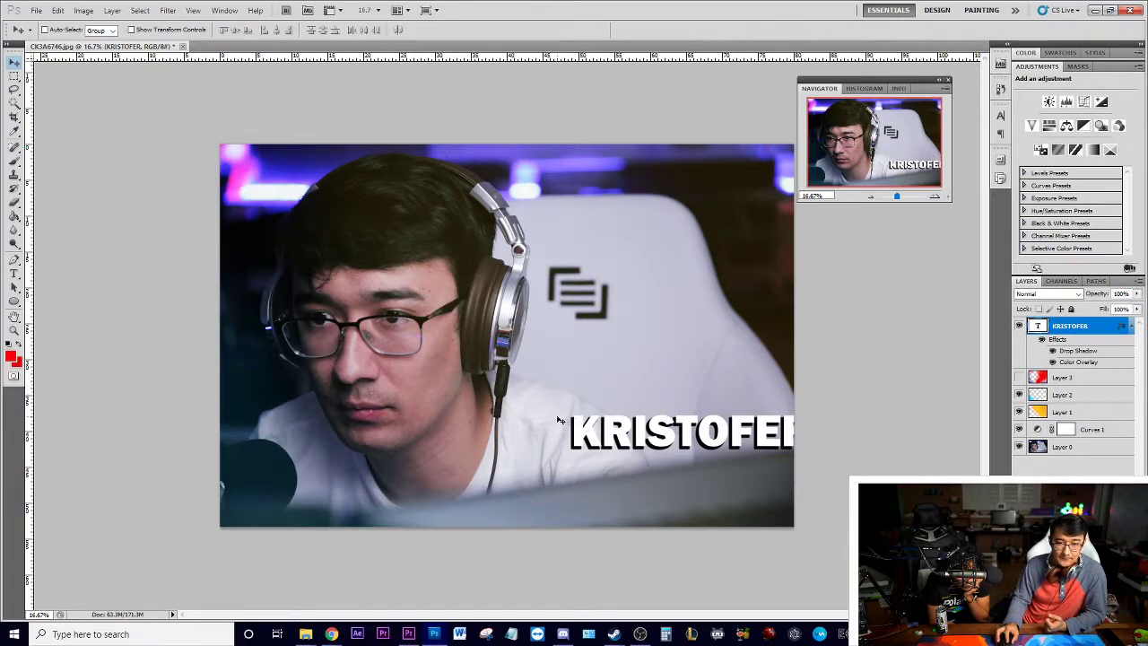
pyautogui.moveTo(635, 445); pyautogui.dragTo(516, 492)
pyautogui.hotkey('ctrl', 't')
pyautogui.moveTo(633, 446); pyautogui.dragTo(649, 445)
pyautogui.press('Return')
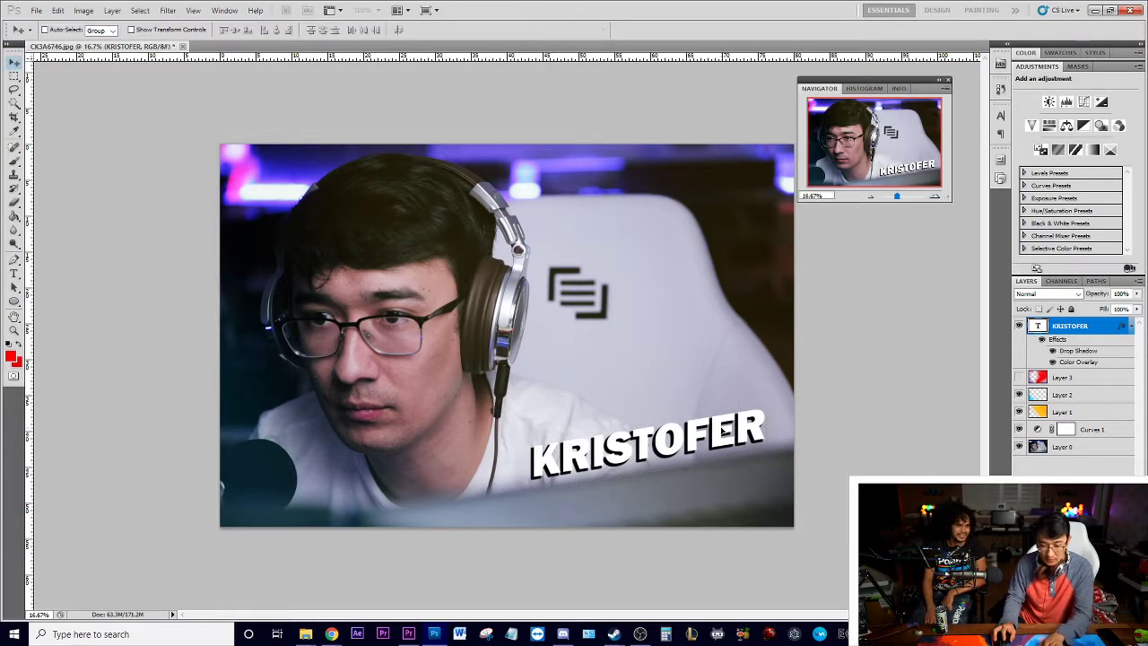